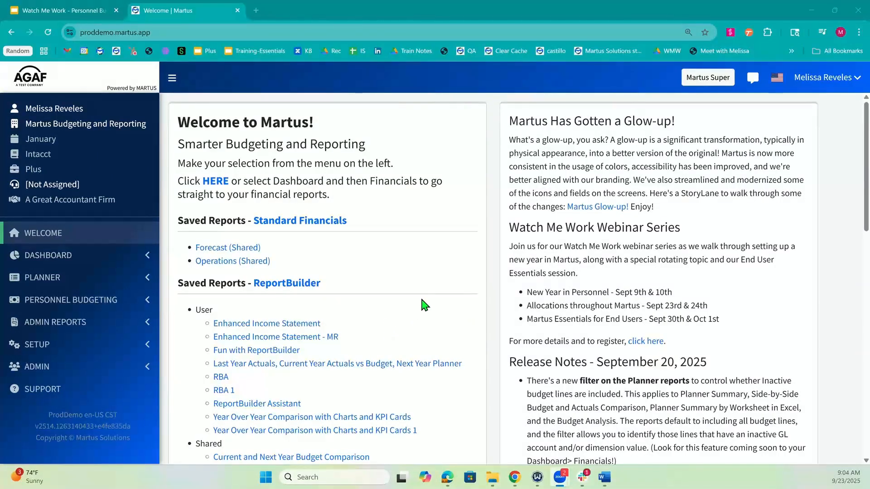
# Open the positions of the 2026 personnel budgeting scenario and examine their locations, departments and projects
pyautogui.click(143, 312)
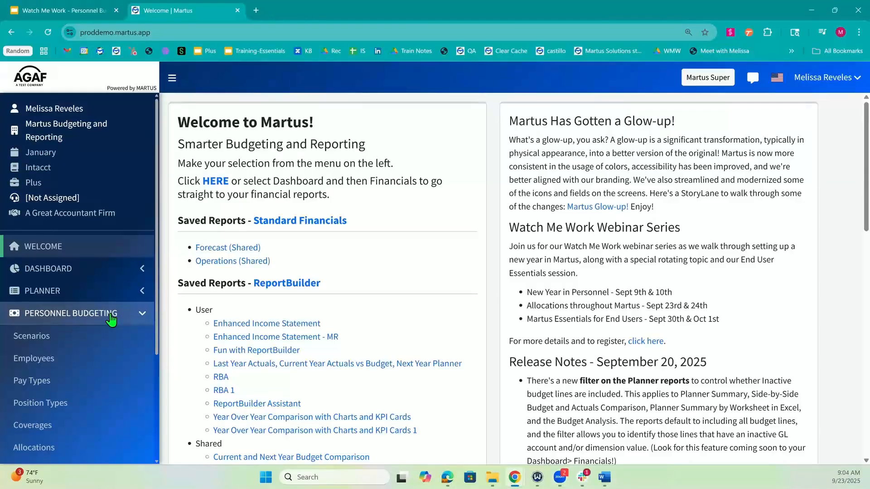
pyautogui.scroll(-3, 111, 320)
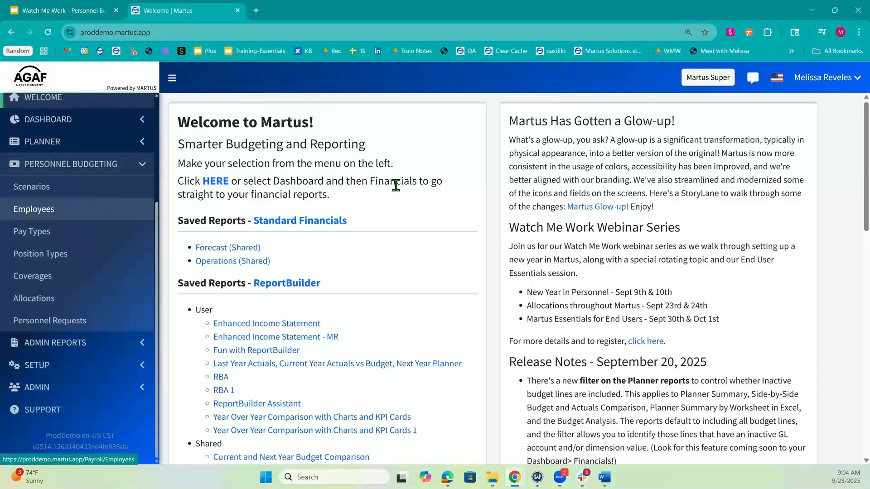
pyautogui.click(32, 187)
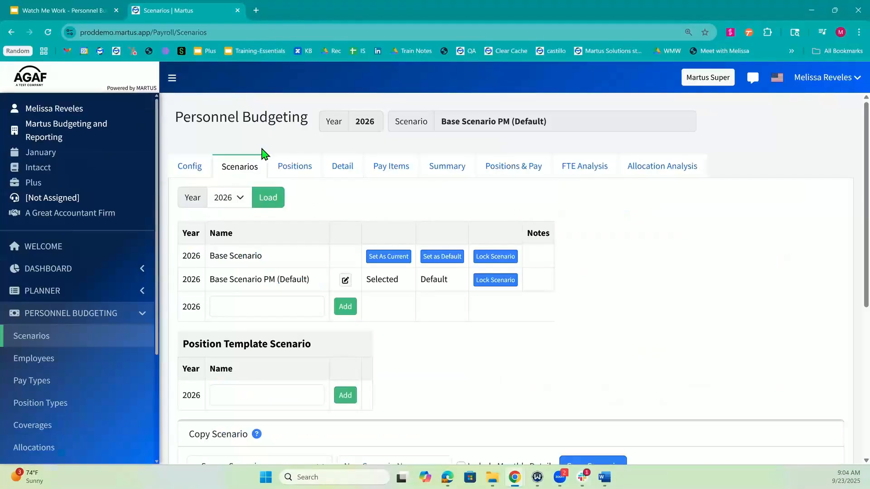
pyautogui.click(295, 167)
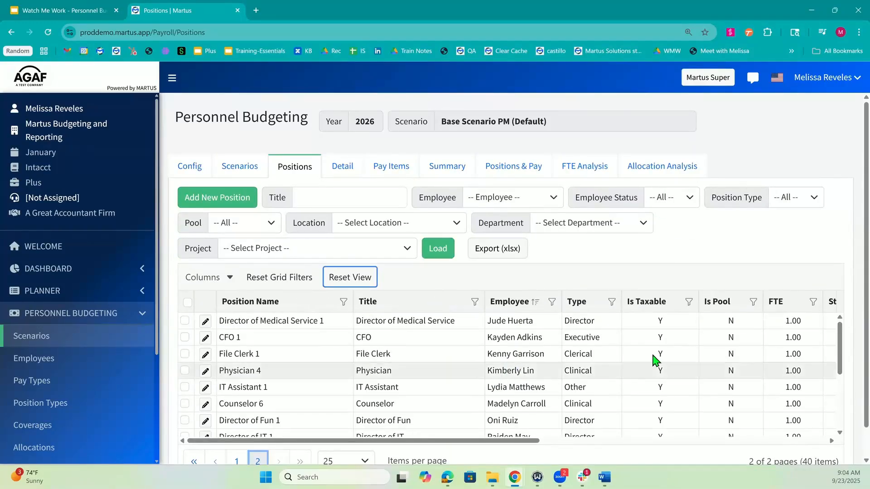
pyautogui.hscroll(8, 655, 360)
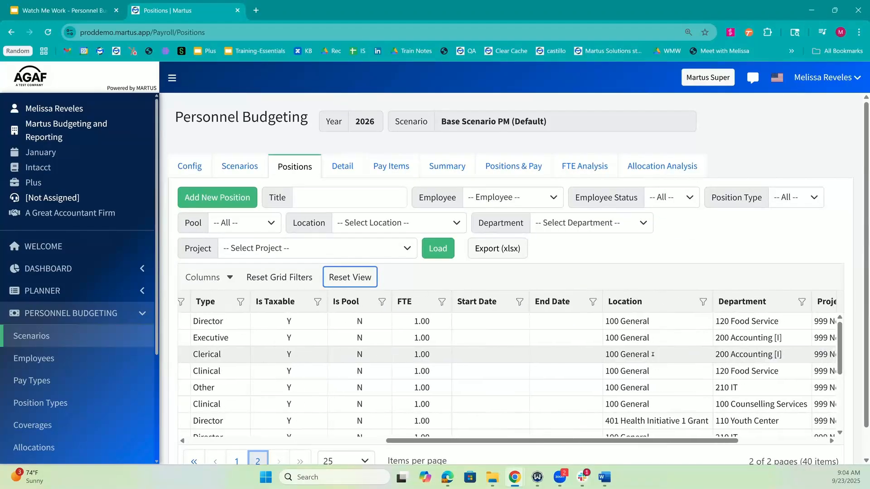
pyautogui.hscroll(4, 652, 355)
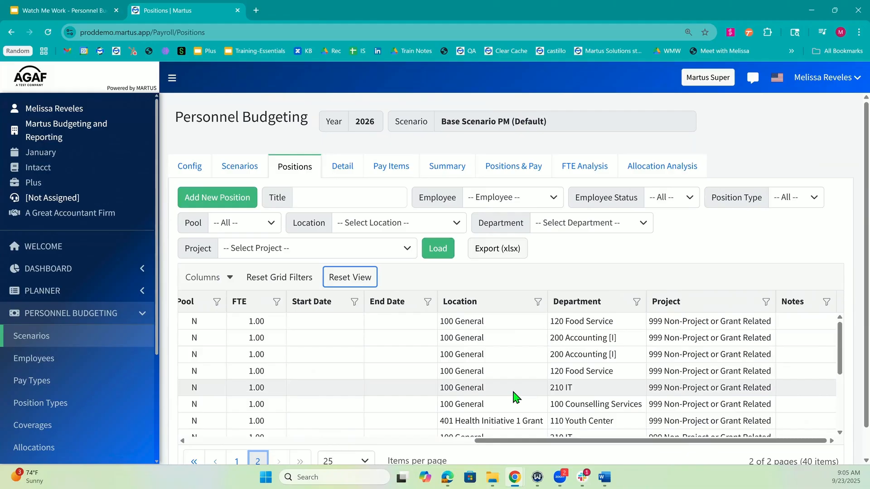
pyautogui.scroll(-3, 515, 397)
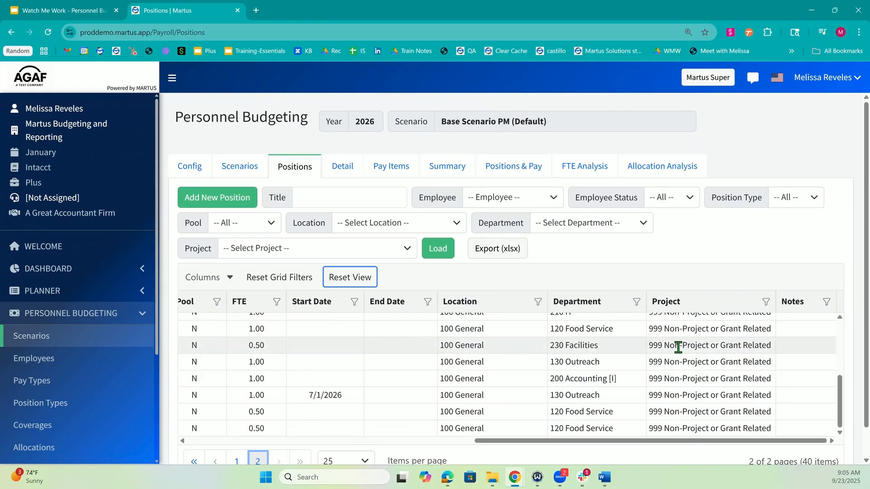
pyautogui.click(589, 345)
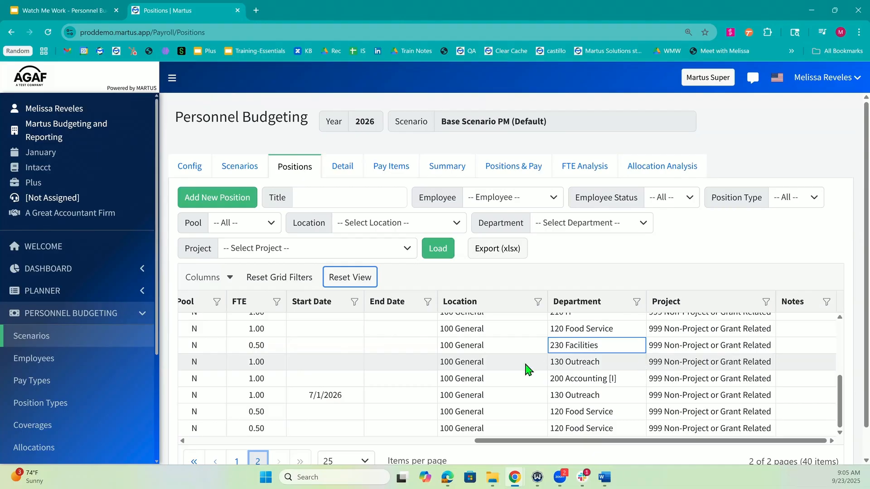
# Make the 2026 Allocation the default allocation in Personnel Budgeting
pyautogui.scroll(-3, 67, 399)
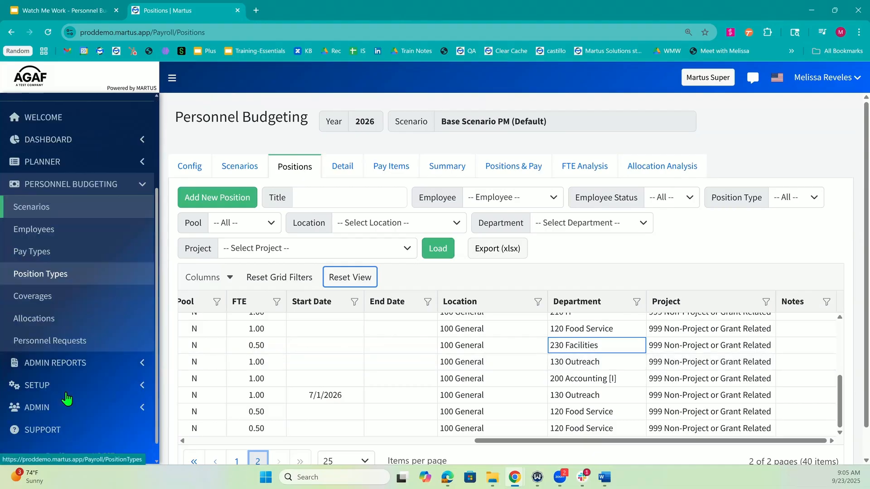
pyautogui.click(62, 324)
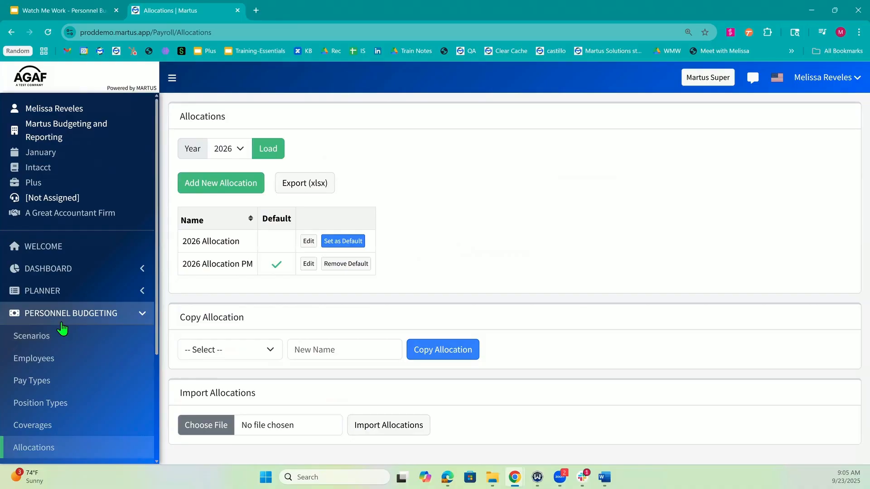
pyautogui.click(344, 246)
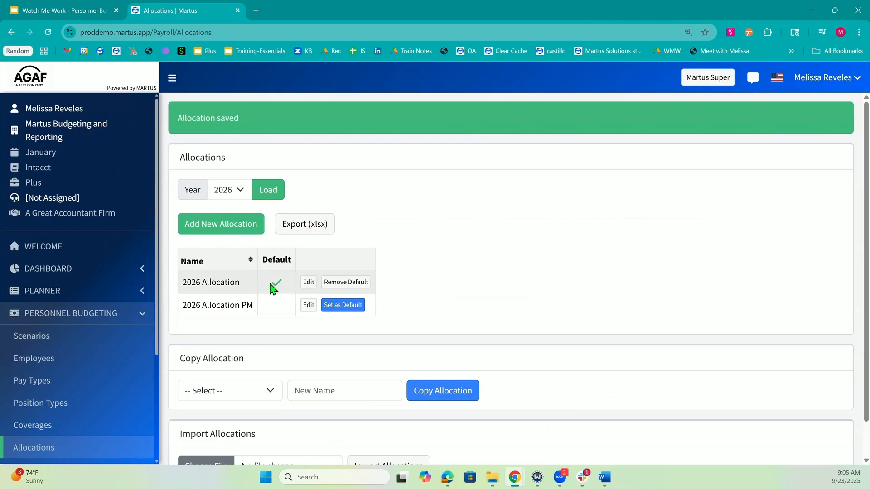
# Open the existing employee segment of the 2026 Allocation for editing and review its name
pyautogui.click(309, 282)
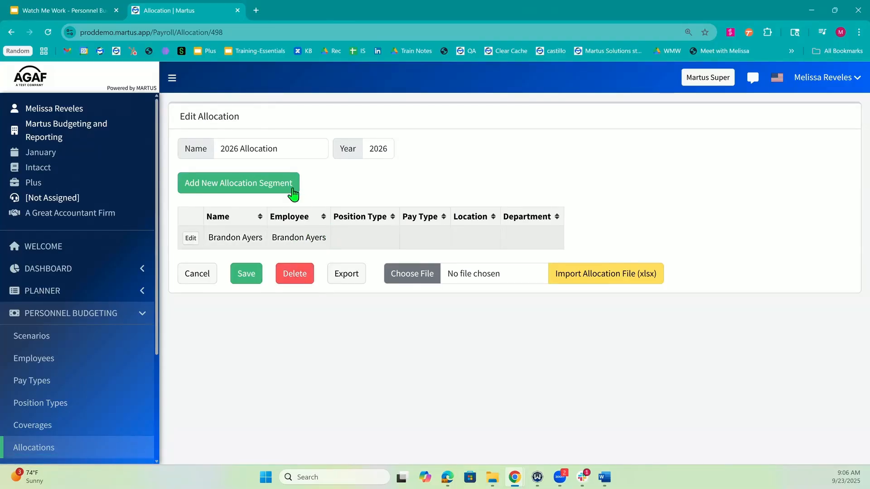
pyautogui.click(191, 239)
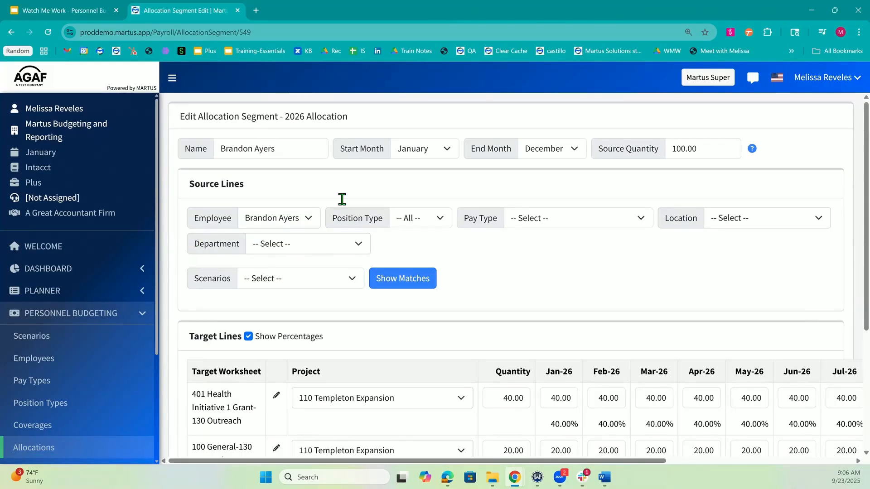
pyautogui.doubleClick(302, 144)
pyautogui.click(302, 145)
pyautogui.click(302, 172)
# Review the segment's source quantity against the quantities and percentages of its target lines
pyautogui.doubleClick(702, 150)
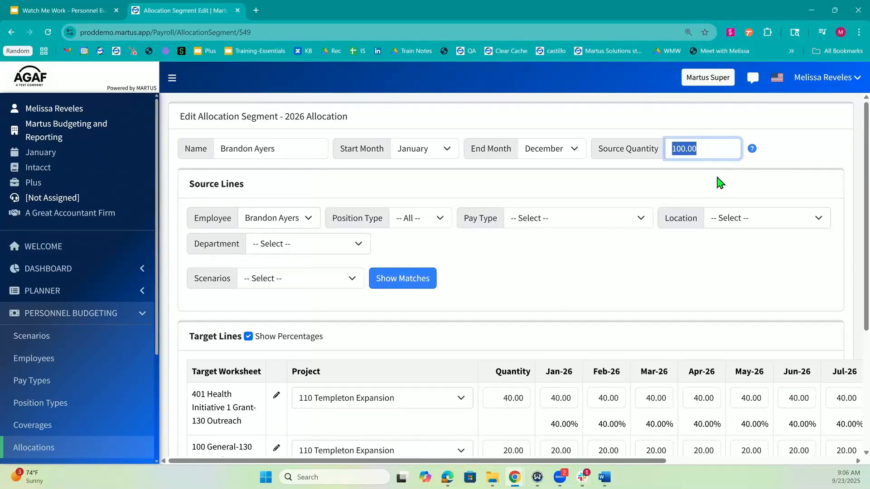
pyautogui.click(721, 182)
pyautogui.doubleClick(706, 150)
pyautogui.click(685, 175)
pyautogui.scroll(-2, 596, 194)
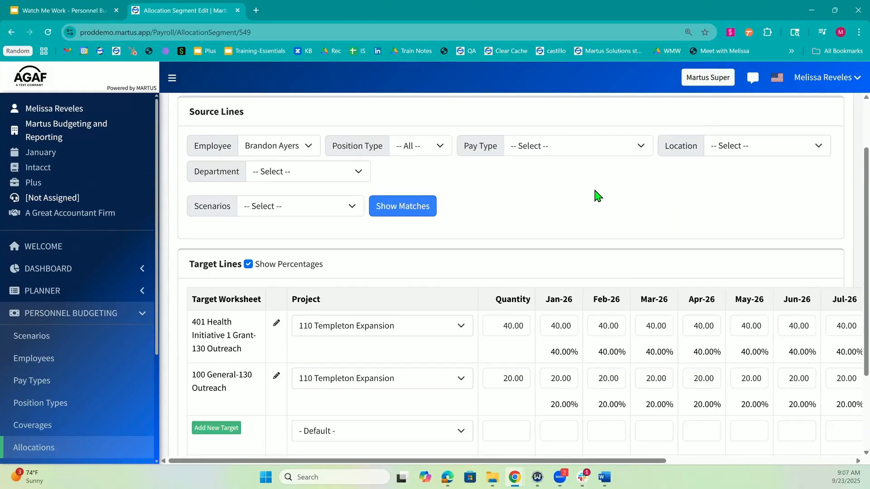
pyautogui.scroll(2, 597, 194)
pyautogui.click(722, 149)
pyautogui.doubleClick(722, 149)
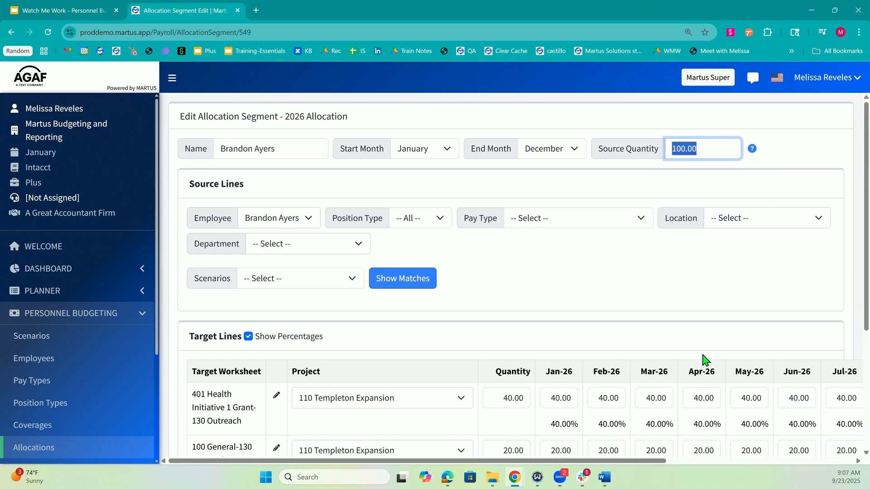
pyautogui.click(683, 326)
pyautogui.scroll(-1, 680, 325)
pyautogui.scroll(1, 680, 326)
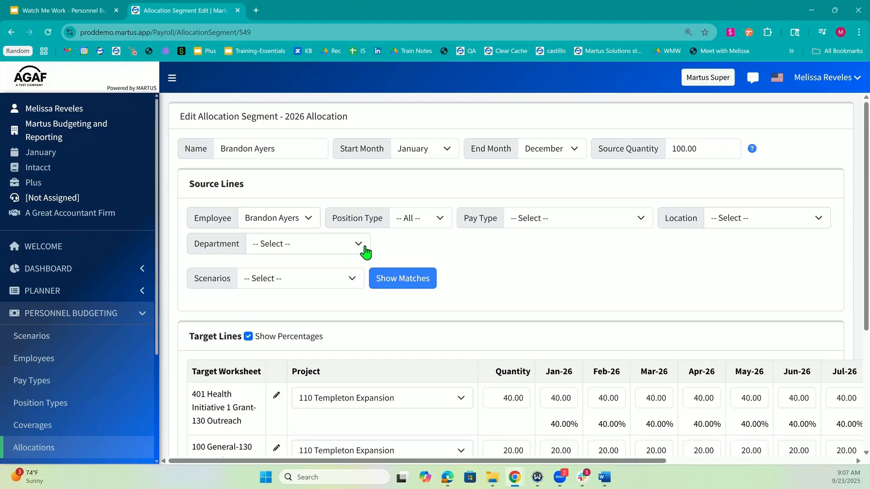
# Show the segment's matching source lines for the Base Scenario and review the accounts and monthly amounts
pyautogui.click(334, 285)
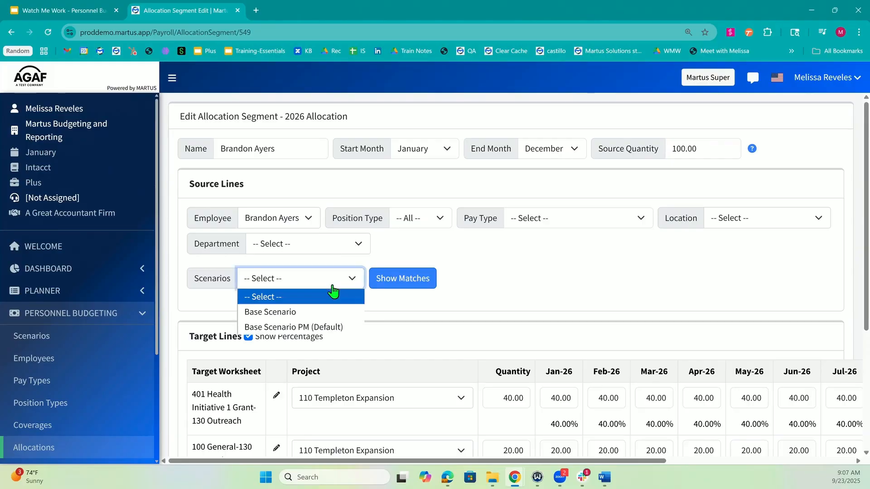
pyautogui.click(303, 313)
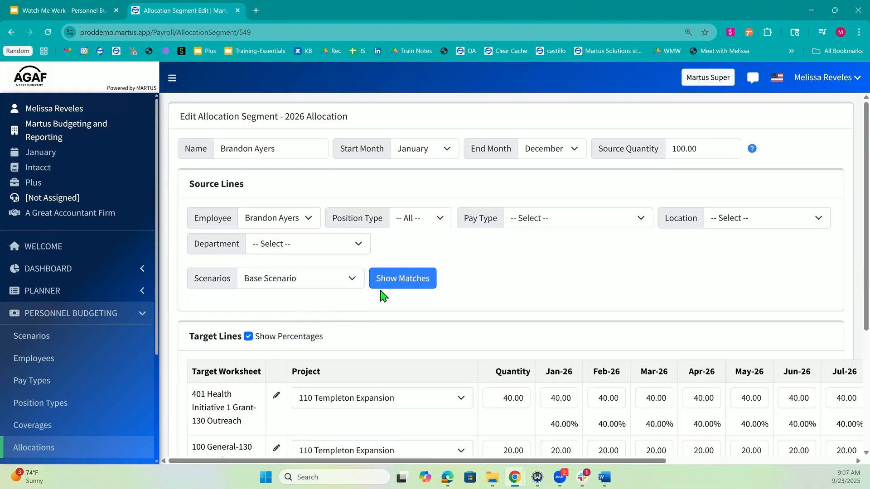
pyautogui.click(390, 292)
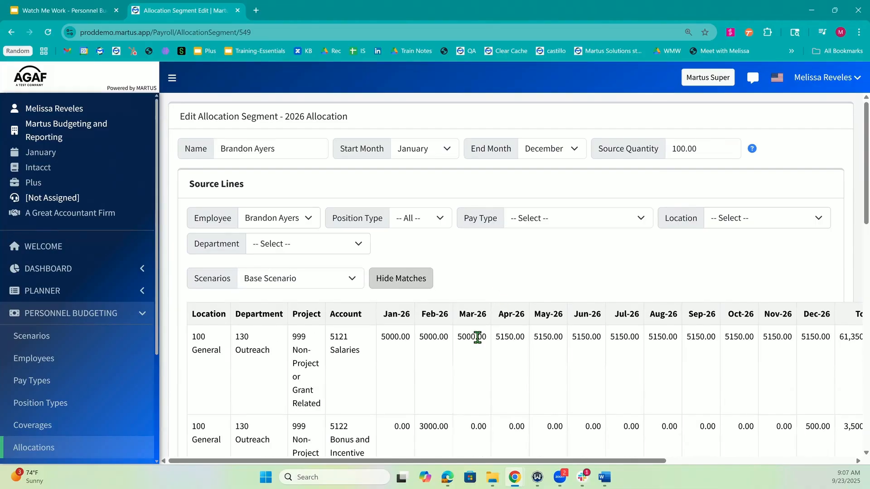
pyautogui.scroll(-7, 477, 338)
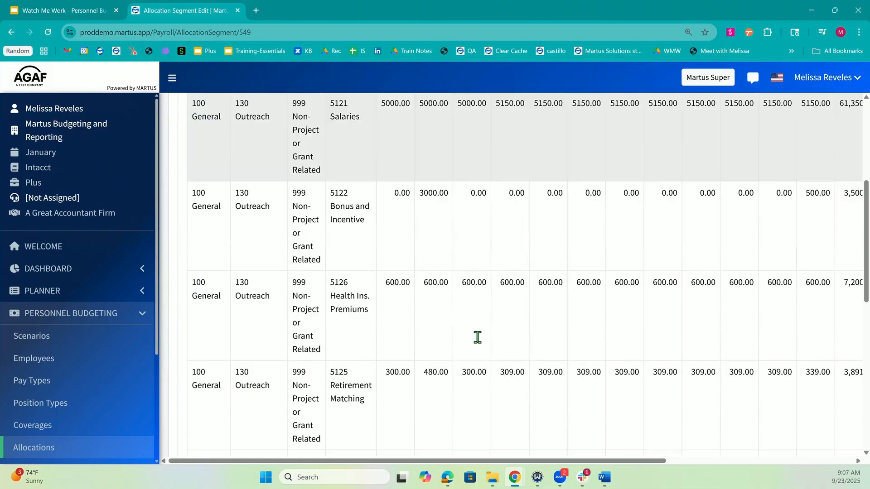
pyautogui.scroll(-3, 478, 338)
pyautogui.scroll(2, 481, 343)
pyautogui.scroll(8, 480, 344)
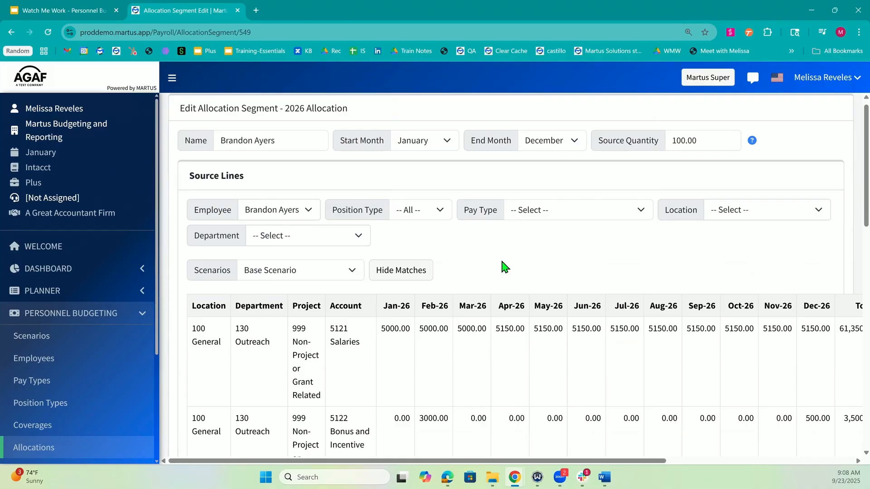
pyautogui.scroll(-1, 502, 306)
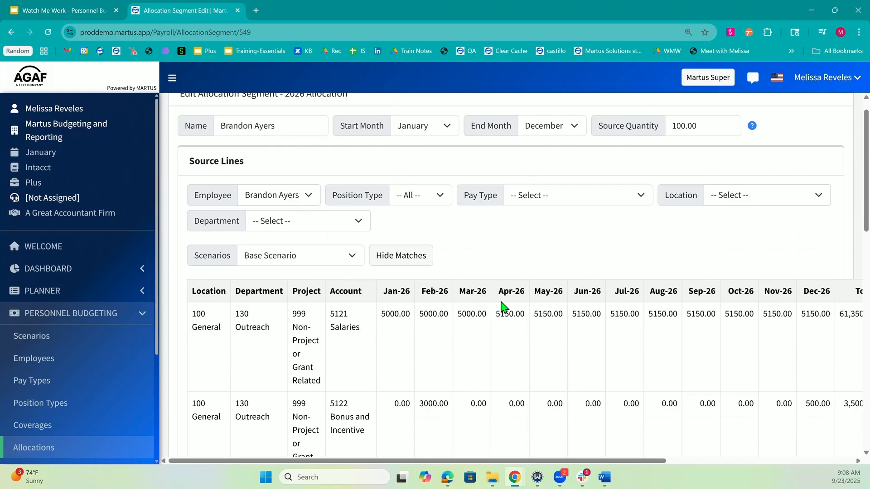
pyautogui.scroll(1, 499, 272)
pyautogui.scroll(10, 494, 257)
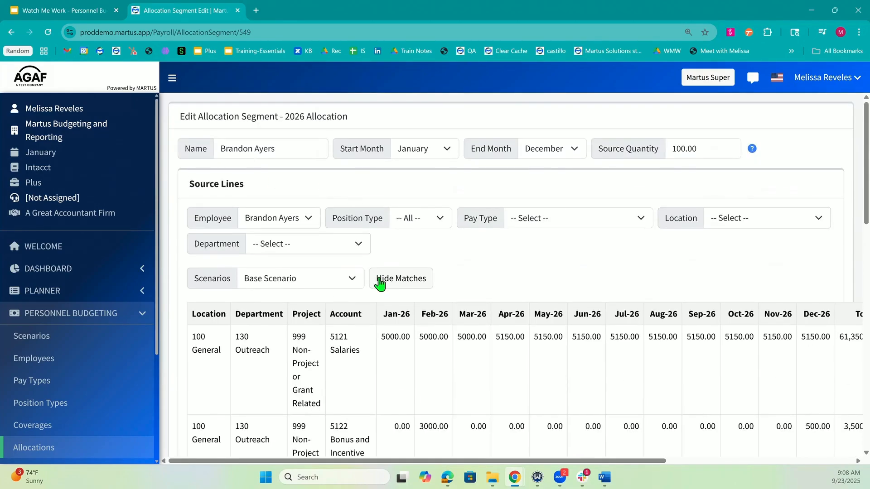
# Try narrowing the segment's matching source lines to the Salary pay type, and reset the pay type selection
pyautogui.scroll(-2, 369, 297)
pyautogui.click(603, 153)
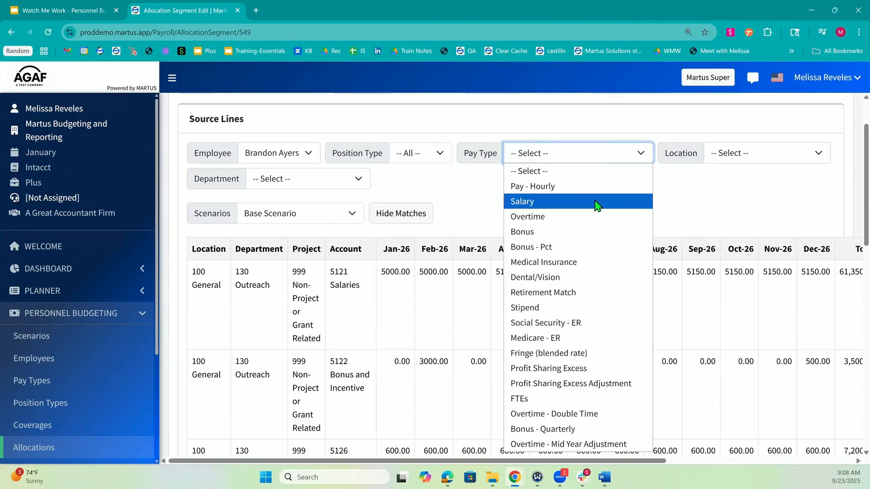
pyautogui.click(596, 205)
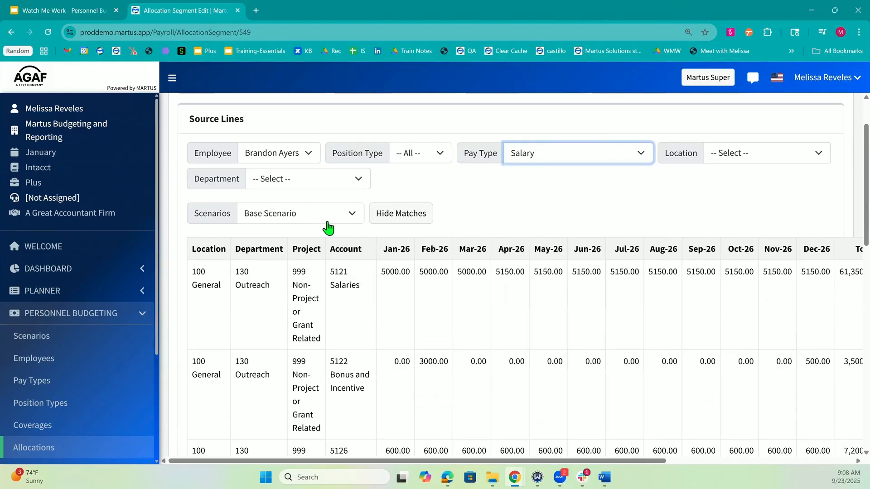
pyautogui.click(403, 220)
pyautogui.click(403, 220)
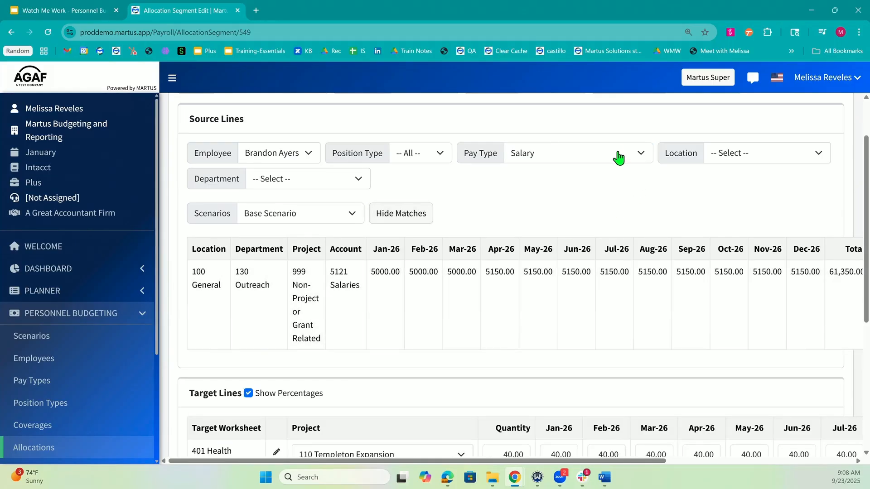
pyautogui.click(617, 155)
pyautogui.click(589, 171)
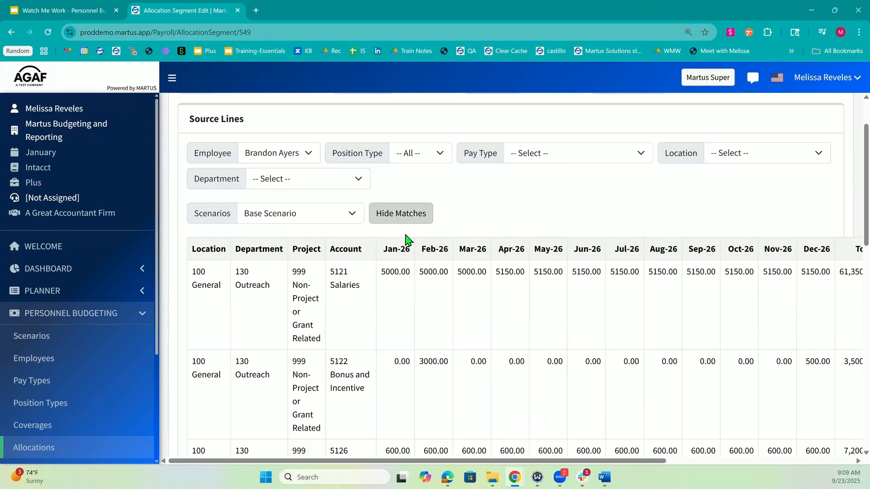
# Save the employee segment and start a new segment in the 2026 Allocation
pyautogui.scroll(-10, 443, 323)
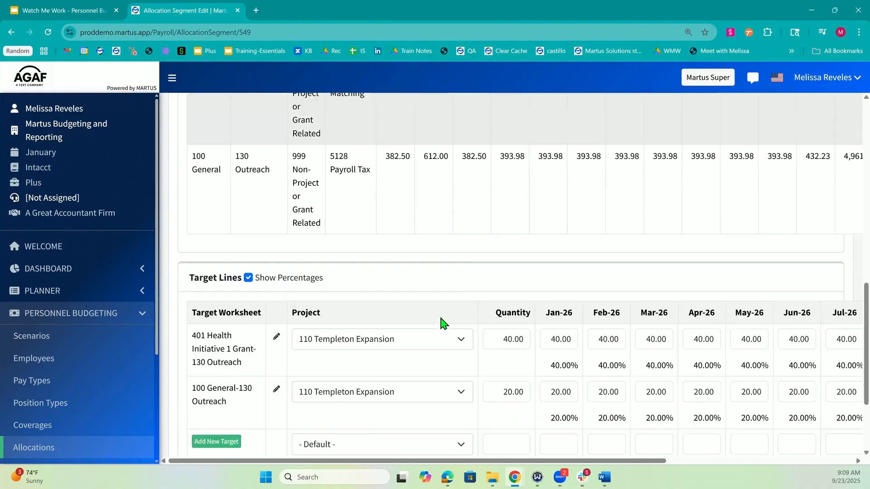
pyautogui.click(243, 427)
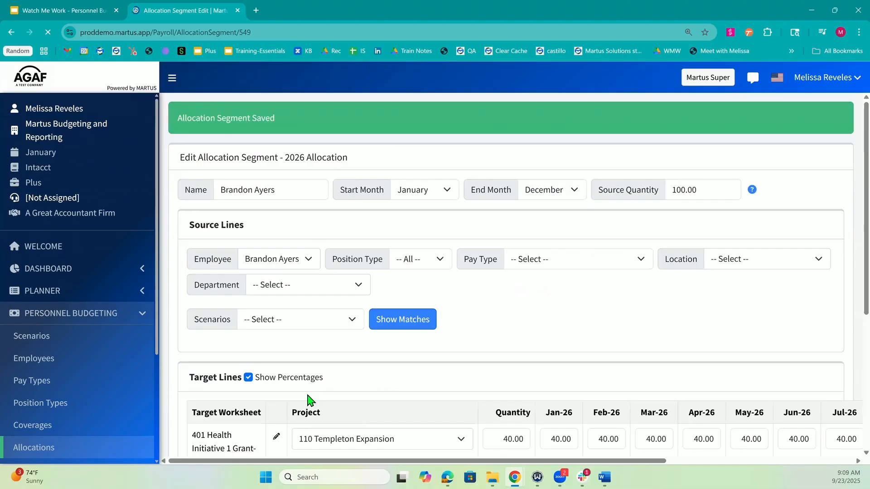
pyautogui.click(249, 184)
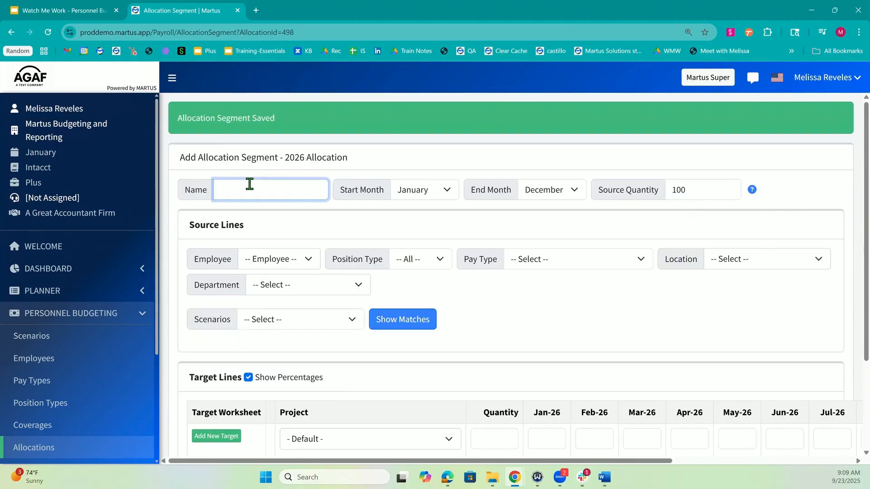
# Set the new segment's source department to -230 Facilities and name the segment Facilities
pyautogui.click(296, 284)
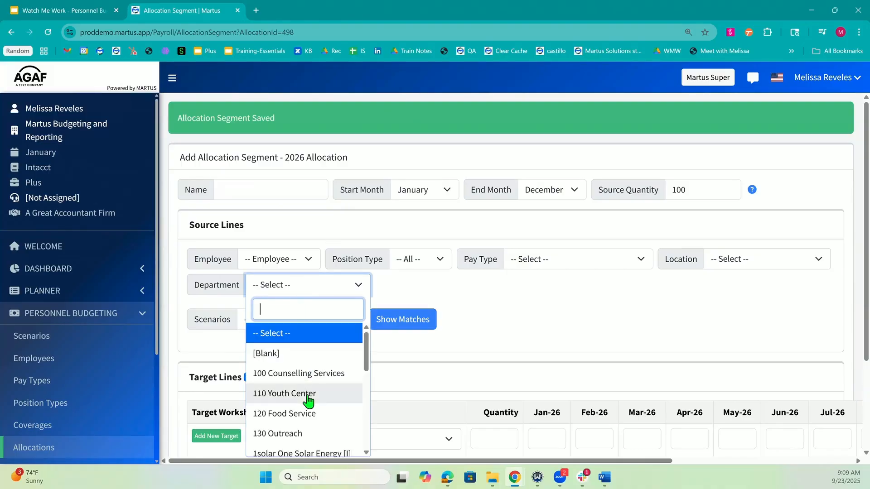
pyautogui.scroll(-1, 306, 399)
pyautogui.scroll(-5, 308, 401)
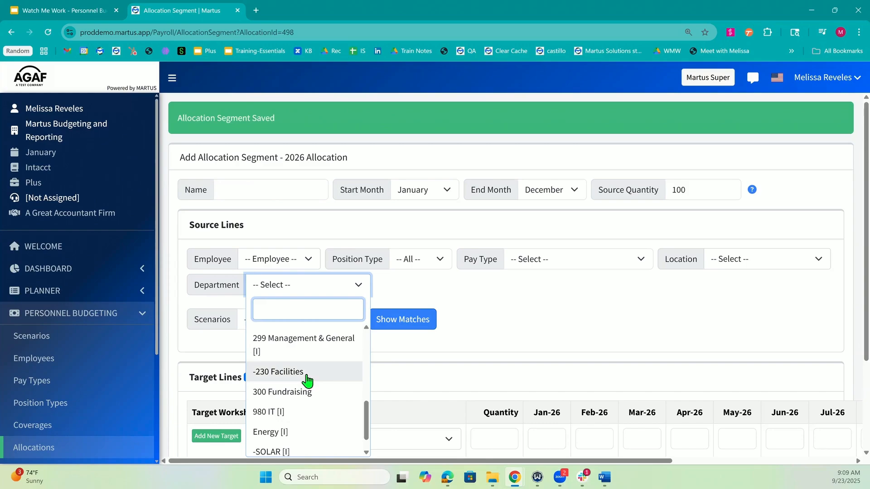
pyautogui.click(307, 379)
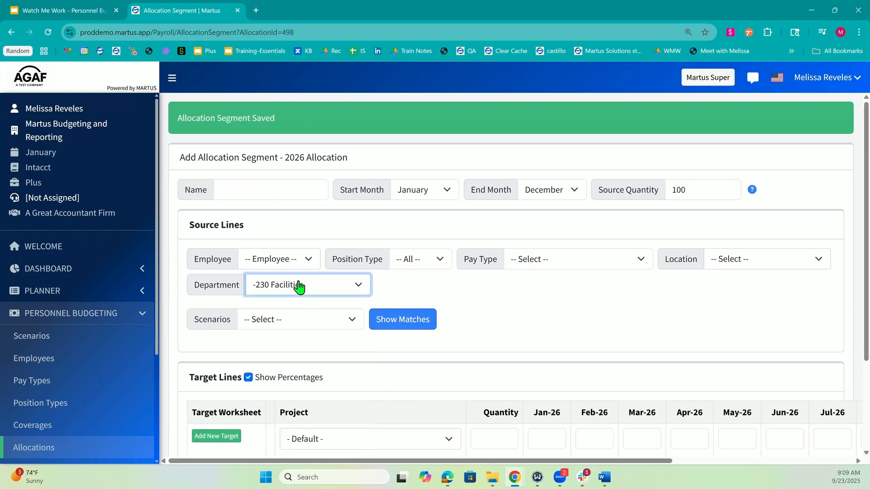
pyautogui.click(285, 183)
pyautogui.write('Facilities')
# Show the Facilities segment's matching source lines for the Base Scenario and review them down to the target lines
pyautogui.click(402, 319)
pyautogui.click(299, 320)
pyautogui.click(321, 353)
pyautogui.click(402, 321)
pyautogui.scroll(-10, 401, 416)
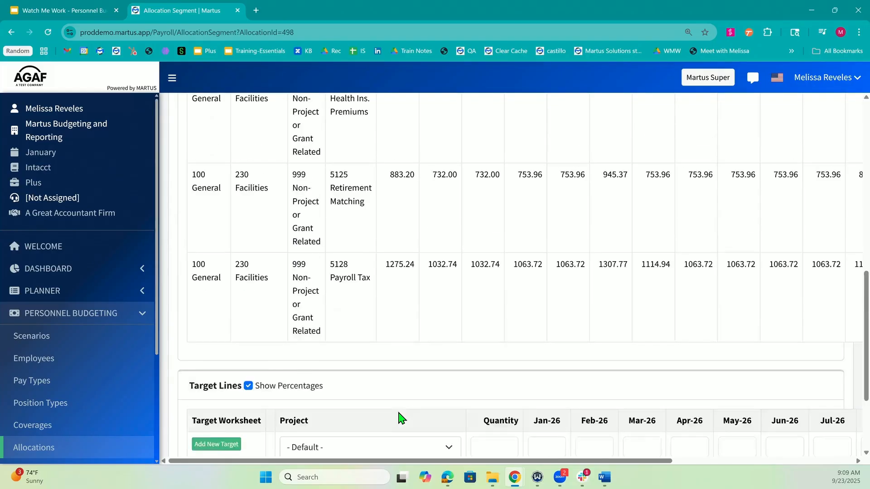
# Recheck the Facilities segment's matching source lines and add a target line for the 100 General-230 Facilities worksheet
pyautogui.scroll(8, 400, 415)
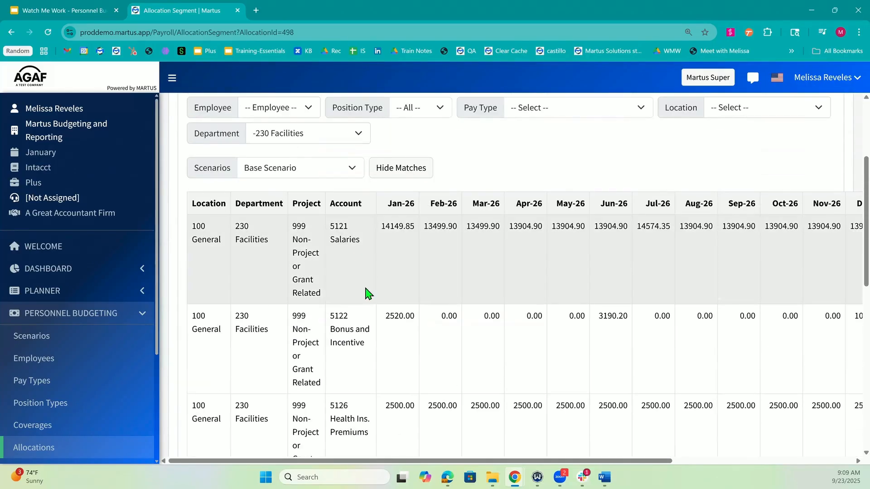
pyautogui.scroll(-6, 357, 386)
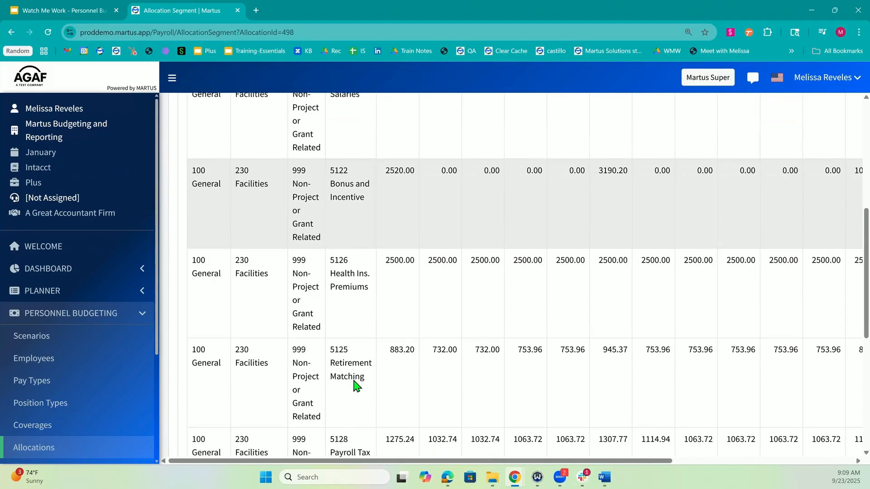
pyautogui.scroll(-1, 357, 386)
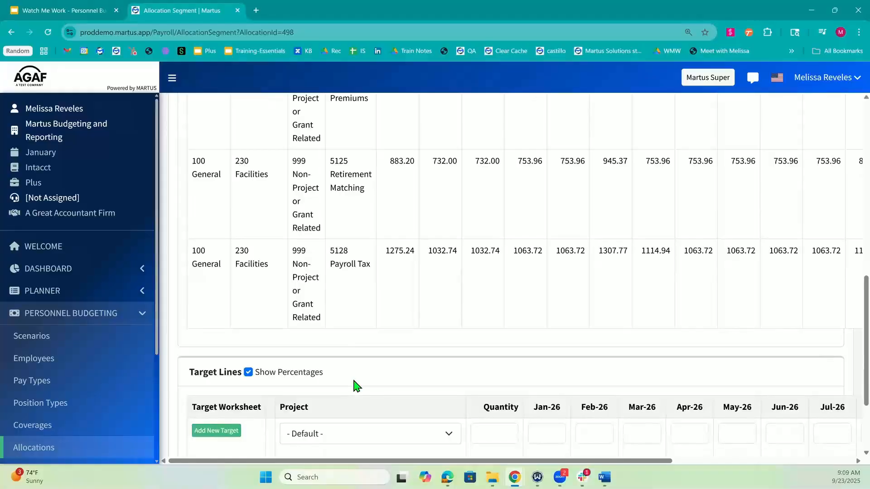
pyautogui.scroll(5, 356, 385)
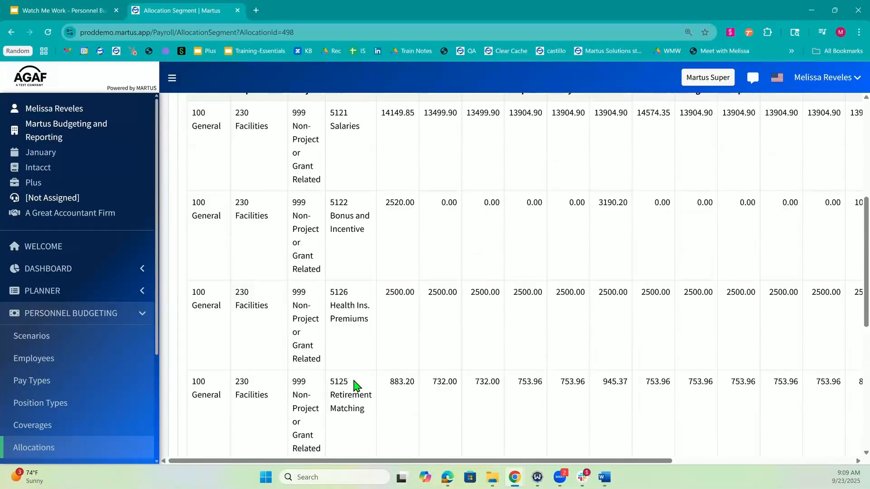
pyautogui.scroll(-4, 357, 386)
pyautogui.scroll(-3, 357, 385)
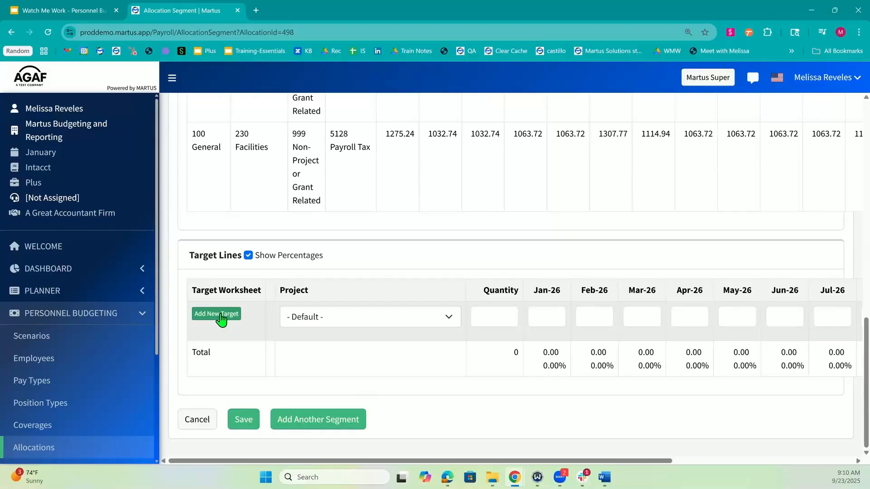
pyautogui.click(221, 316)
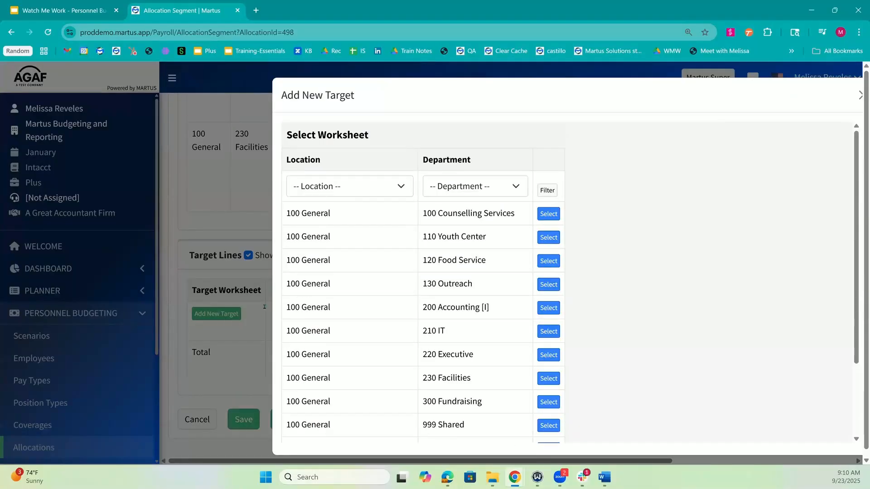
pyautogui.scroll(-2, 426, 328)
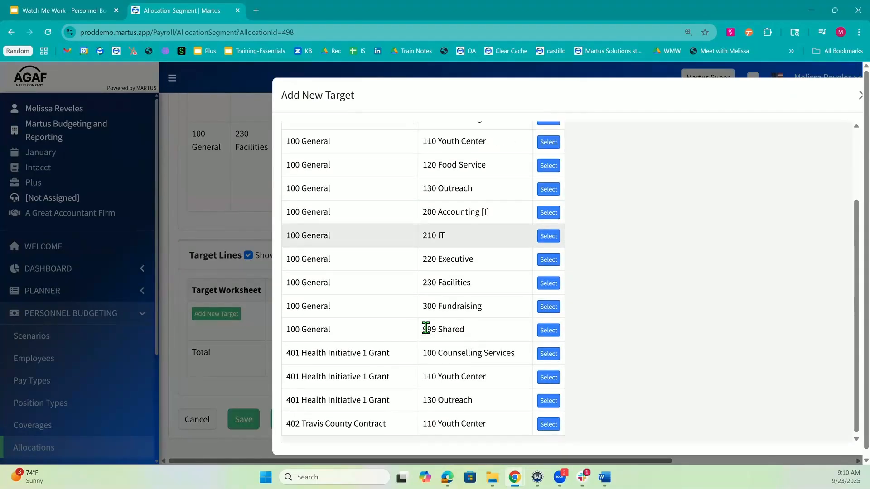
pyautogui.tripleClick(455, 281)
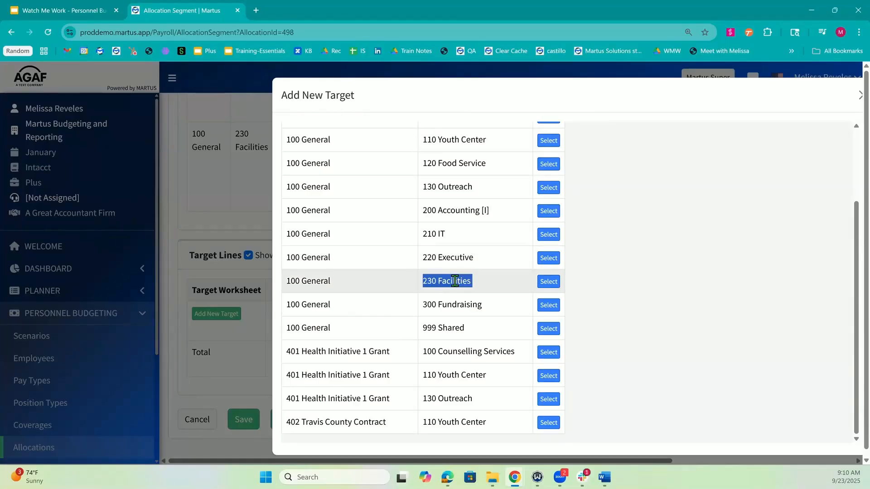
pyautogui.click(455, 281)
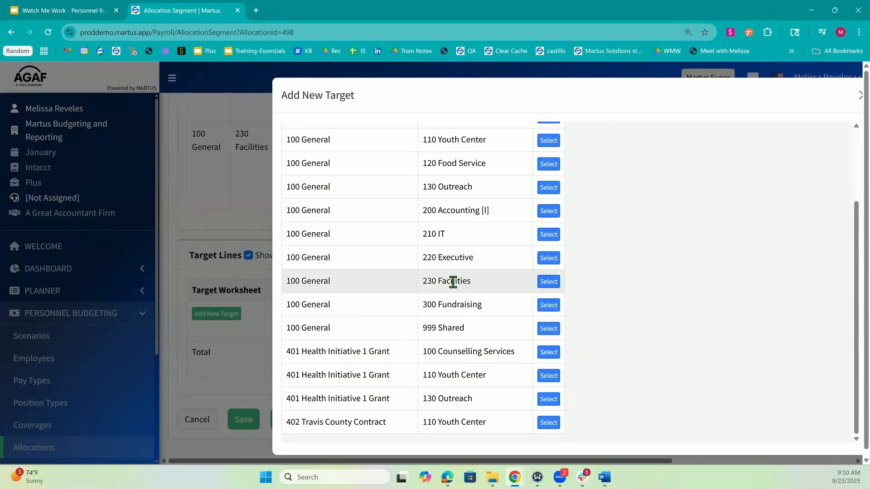
pyautogui.click(546, 285)
# Set the new target line's project to 130 Outreach Campaign with a quantity of 20, and add the line
pyautogui.click(363, 326)
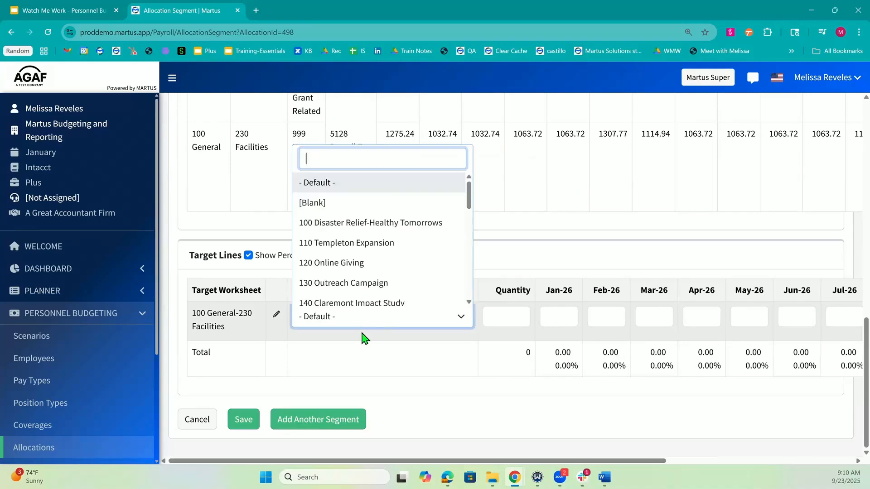
pyautogui.click(359, 289)
pyautogui.click(514, 316)
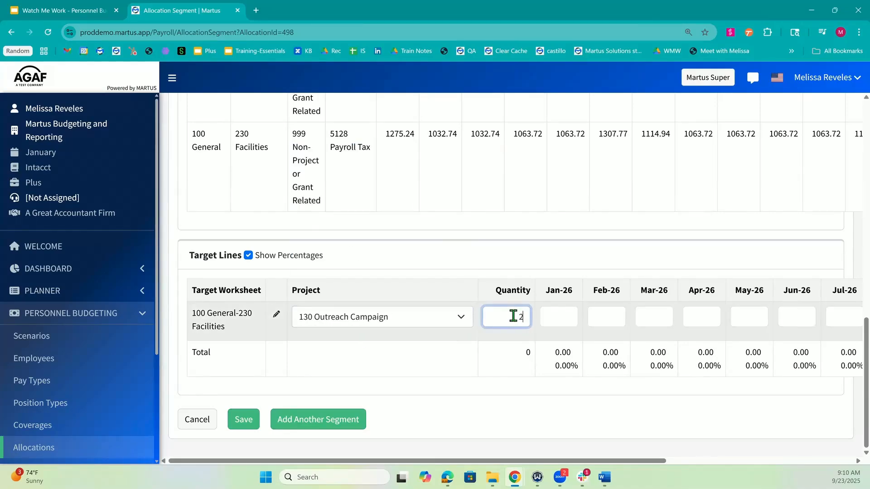
pyautogui.hscroll(5, 593, 391)
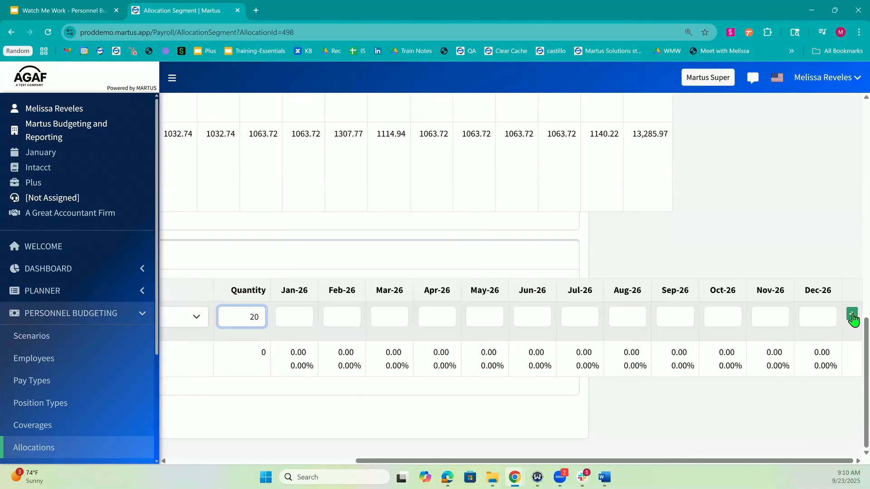
pyautogui.click(852, 317)
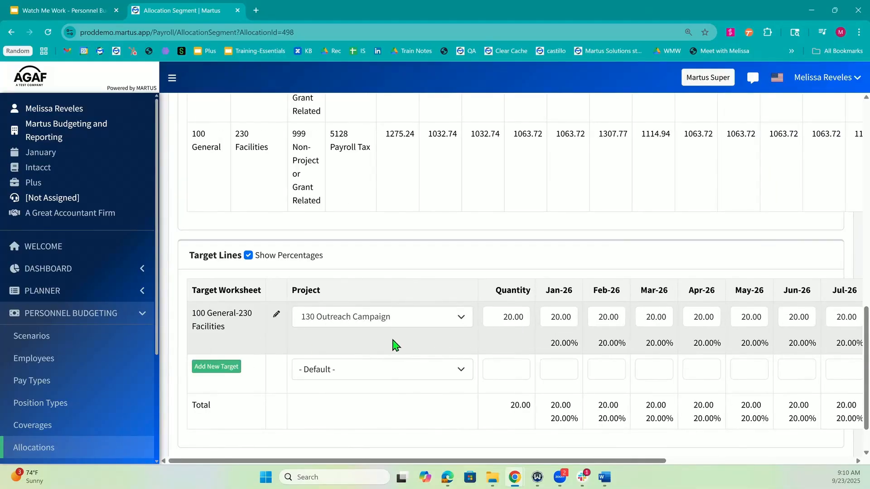
# Check the target lines' total quantity and save the Facilities segment
pyautogui.doubleClick(518, 407)
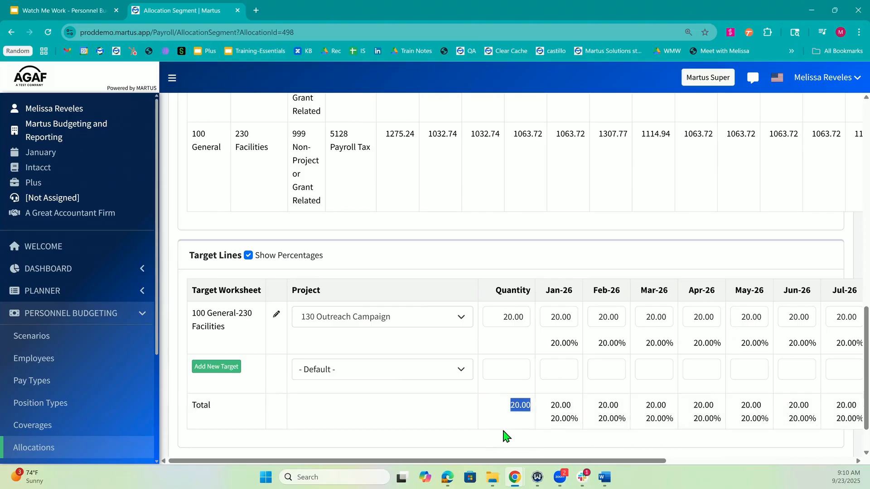
pyautogui.click(508, 411)
pyautogui.doubleClick(509, 412)
pyautogui.click(508, 411)
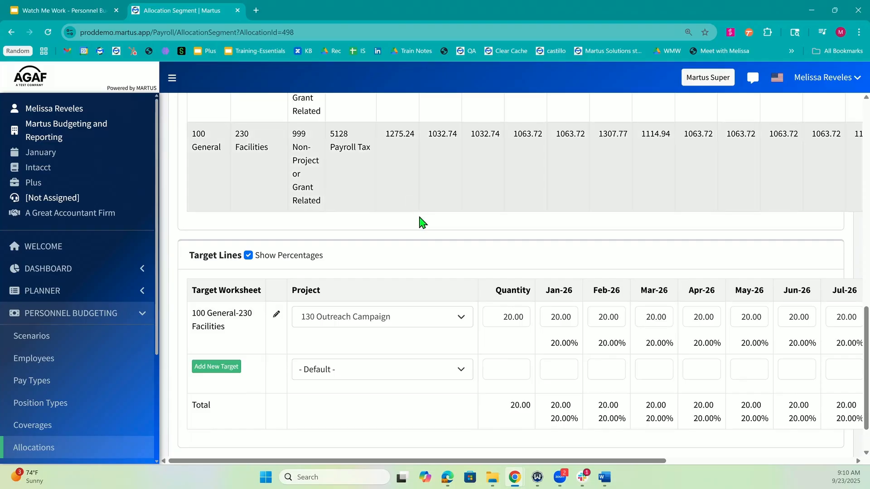
pyautogui.scroll(-1, 245, 404)
pyautogui.scroll(-1, 245, 404)
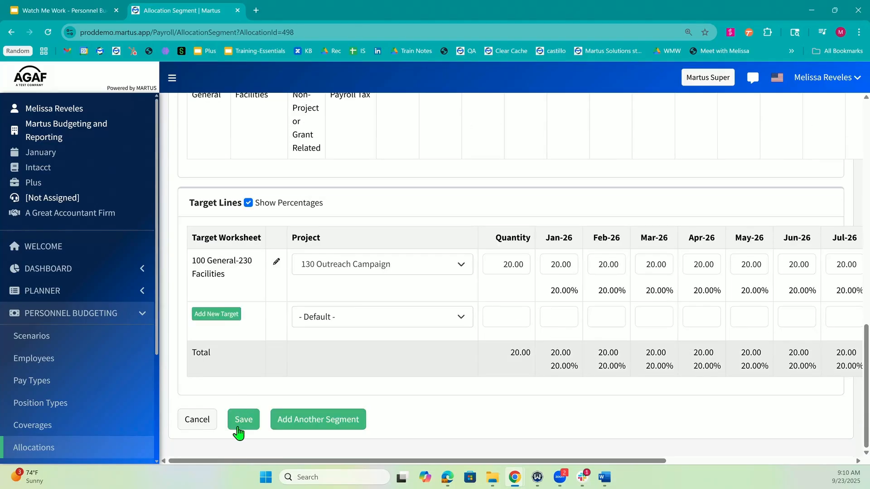
pyautogui.click(247, 421)
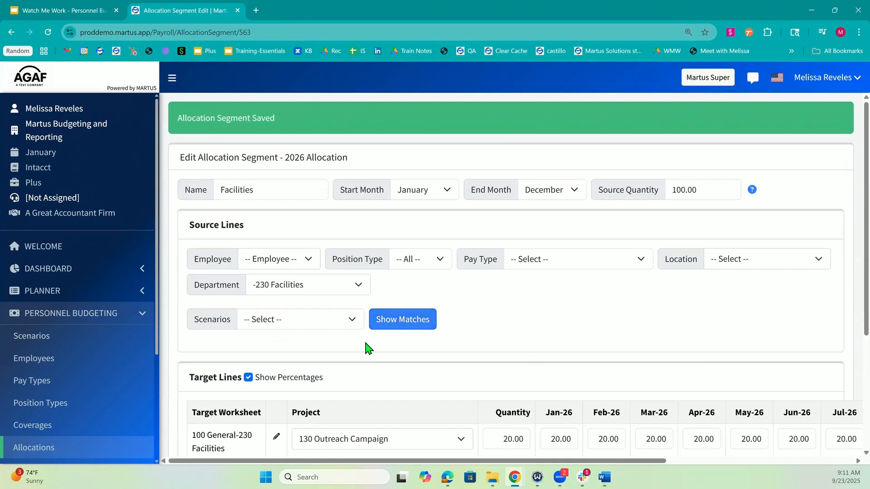
pyautogui.scroll(-4, 366, 349)
pyautogui.scroll(4, 365, 349)
# Open the personnel scenarios' Allocation Analysis and review how each employee's compensation is split by location, department and project
pyautogui.click(68, 340)
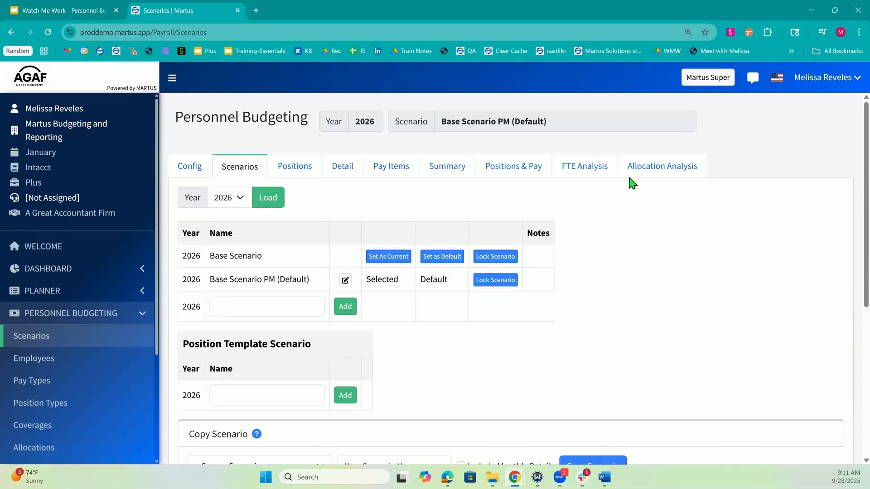
pyautogui.click(641, 172)
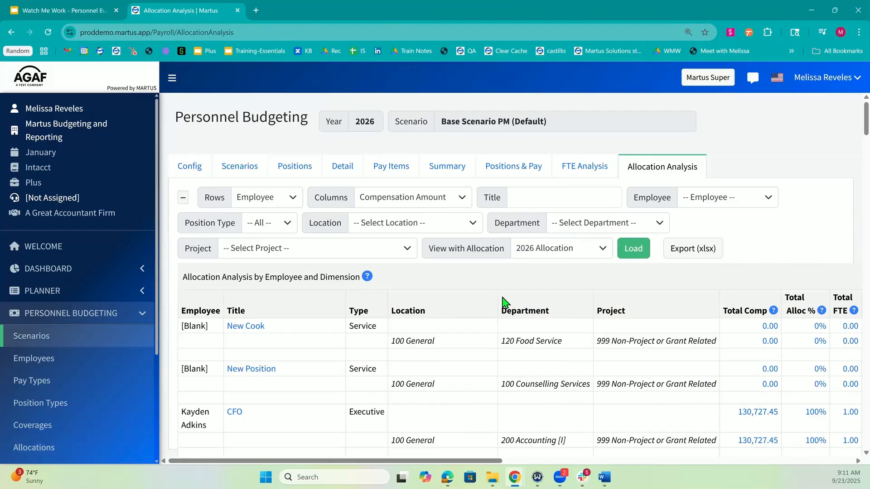
pyautogui.scroll(-3, 504, 302)
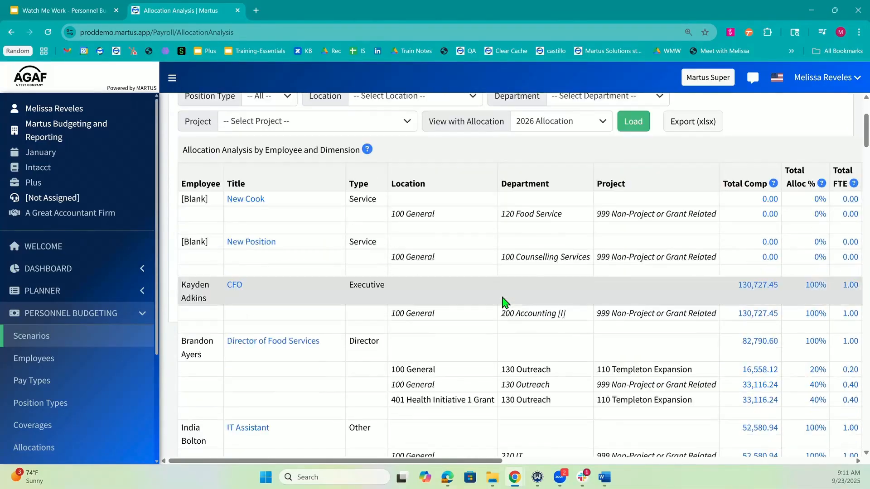
pyautogui.scroll(3, 593, 258)
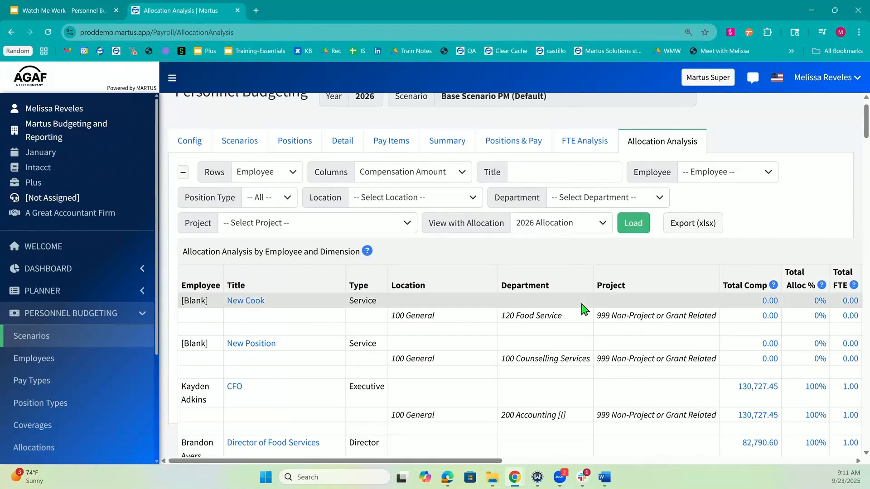
pyautogui.scroll(-3, 583, 308)
pyautogui.scroll(-6, 583, 309)
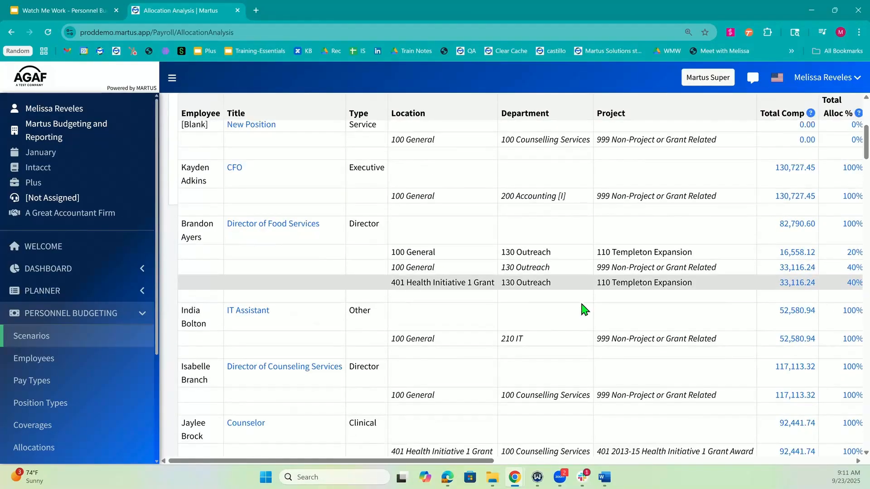
pyautogui.scroll(-5, 583, 310)
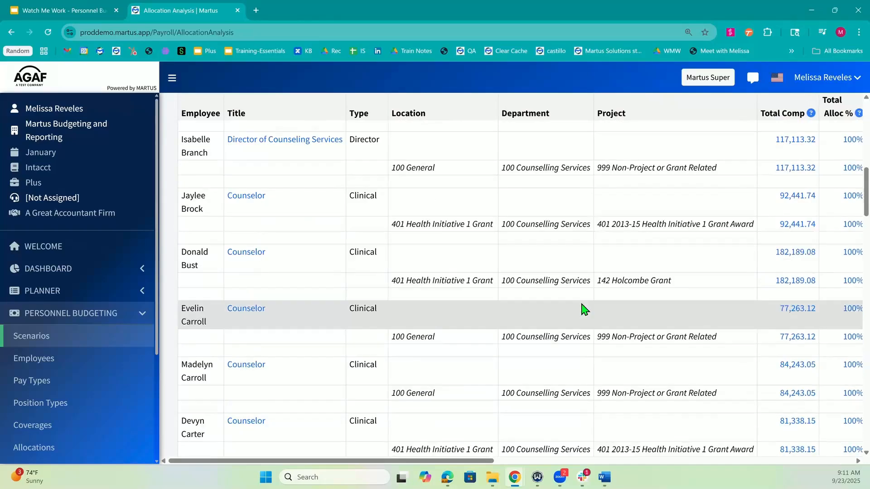
pyautogui.scroll(-20, 583, 310)
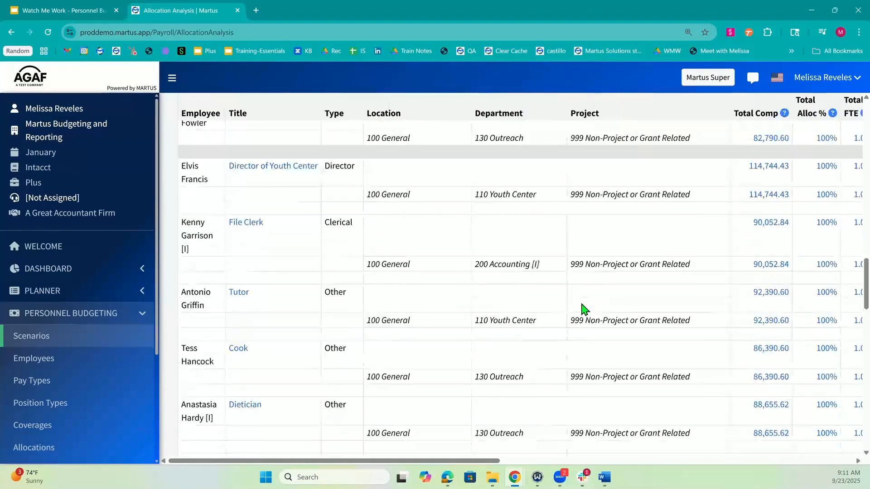
pyautogui.scroll(-2, 583, 310)
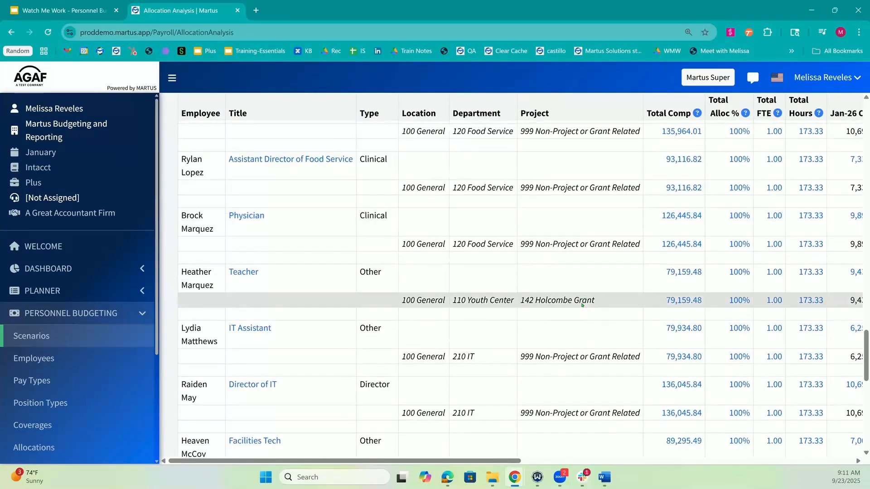
pyautogui.scroll(20, 583, 309)
pyautogui.scroll(1, 583, 309)
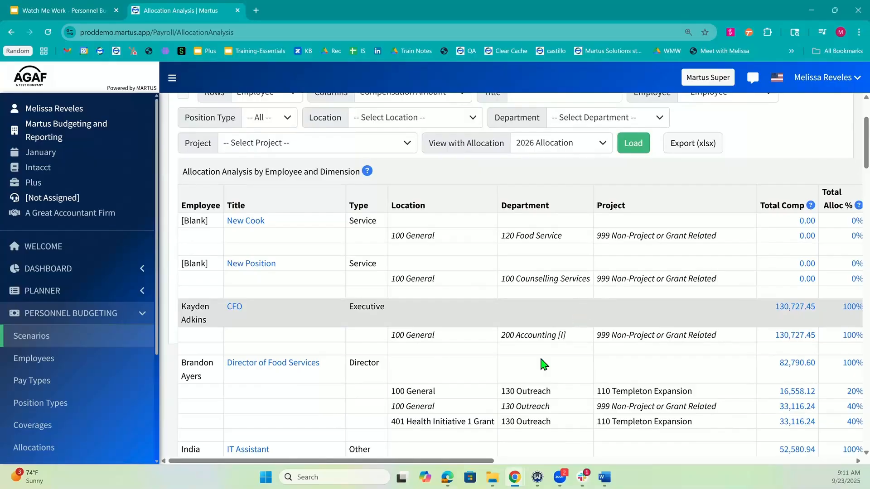
pyautogui.scroll(-2, 520, 407)
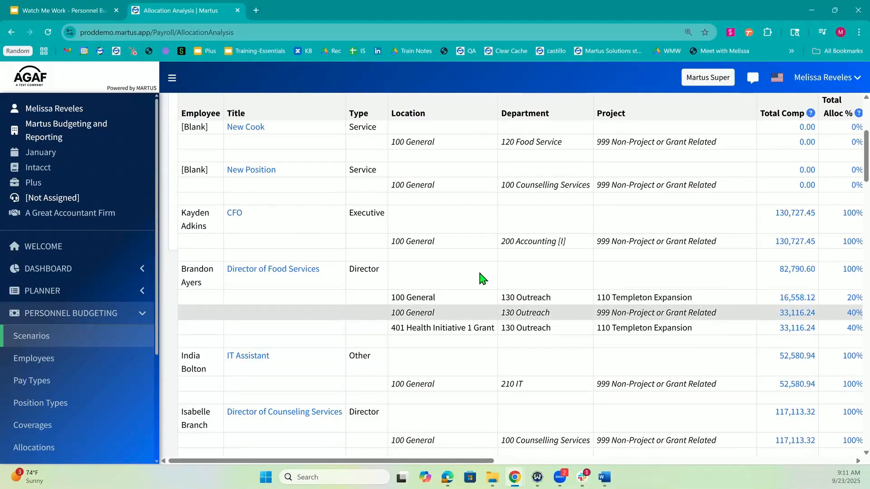
pyautogui.scroll(4, 481, 278)
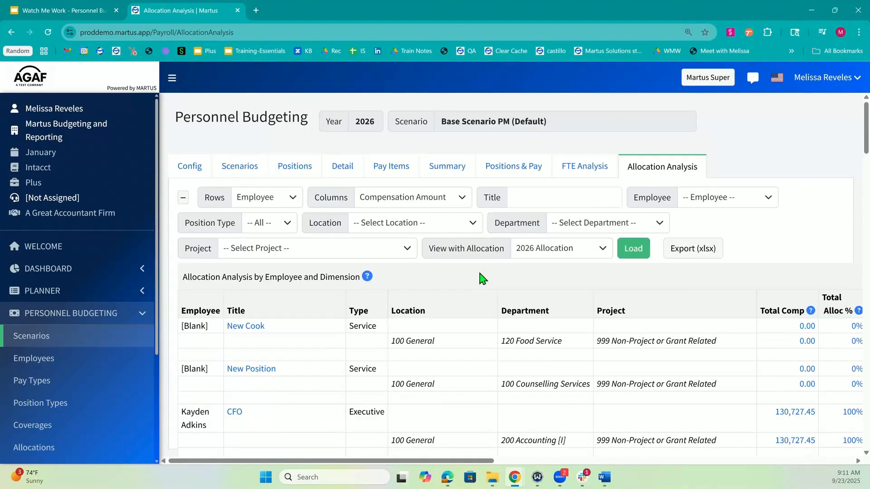
# Reload the allocation analysis with rows by Dimension and examine how 230 Facilities compensation, FTE and hours split across projects
pyautogui.click(269, 207)
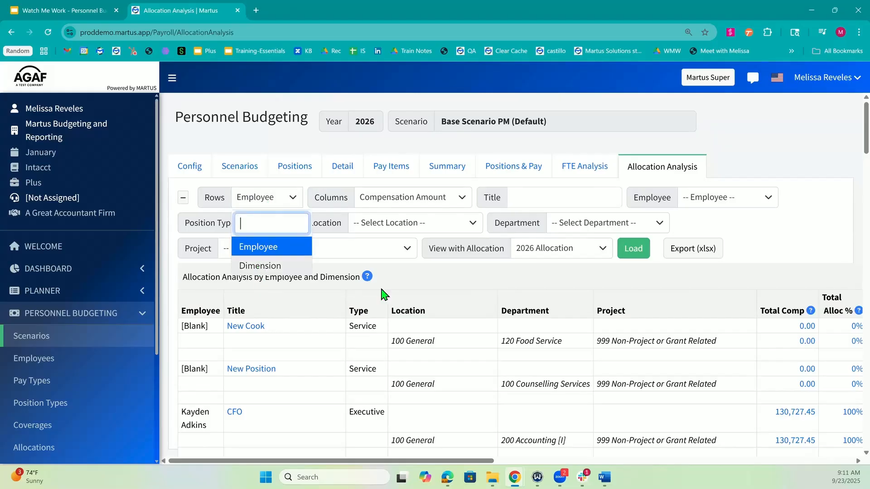
pyautogui.click(257, 265)
pyautogui.click(634, 249)
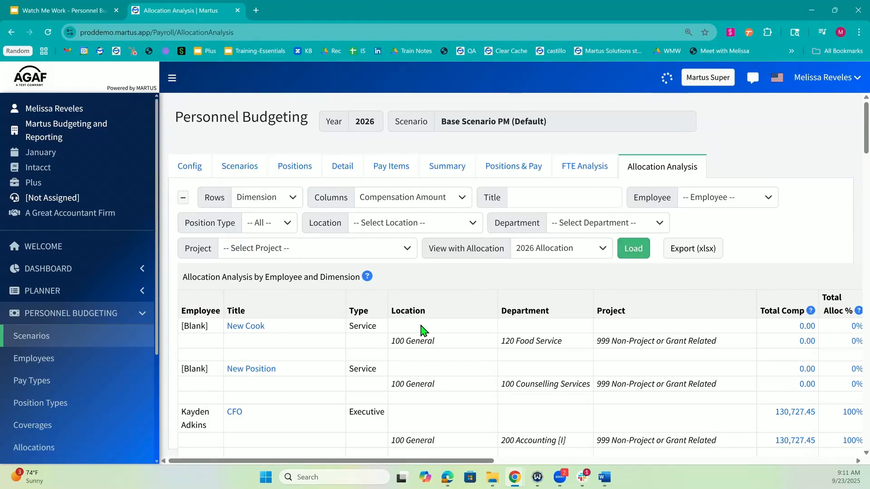
pyautogui.scroll(-1, 423, 330)
pyautogui.scroll(-2, 400, 356)
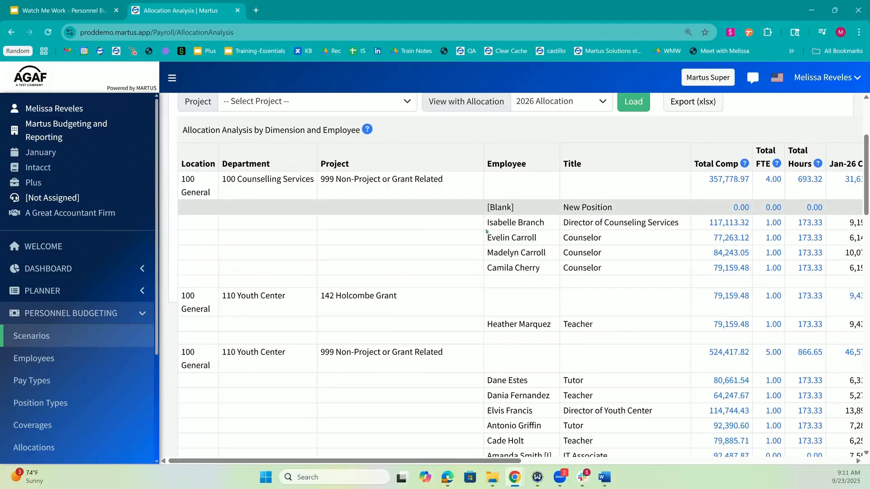
pyautogui.scroll(-3, 468, 341)
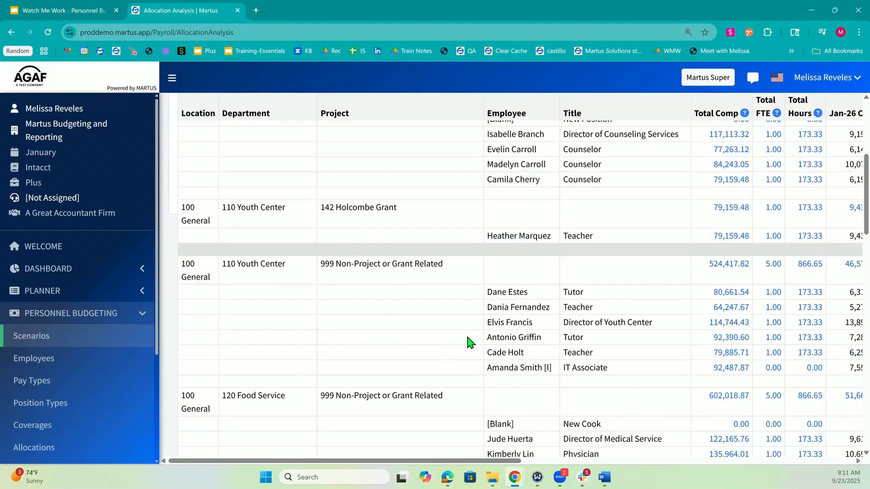
pyautogui.scroll(-15, 468, 342)
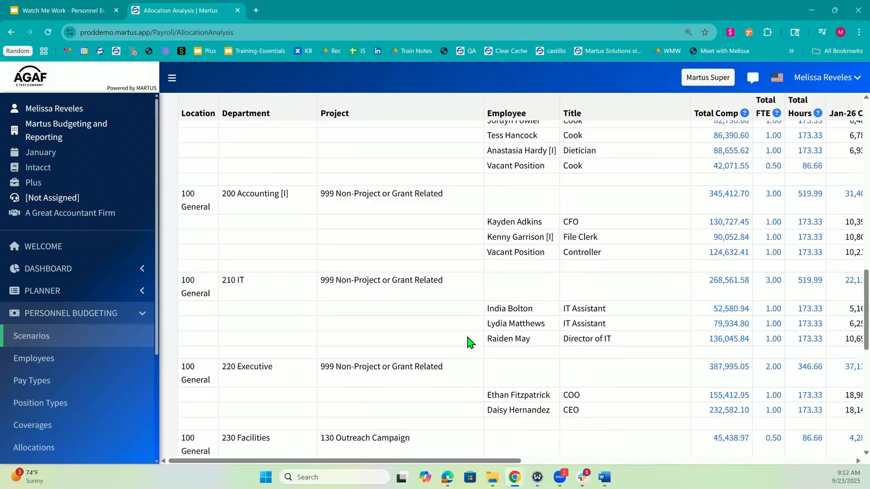
pyautogui.scroll(2, 467, 343)
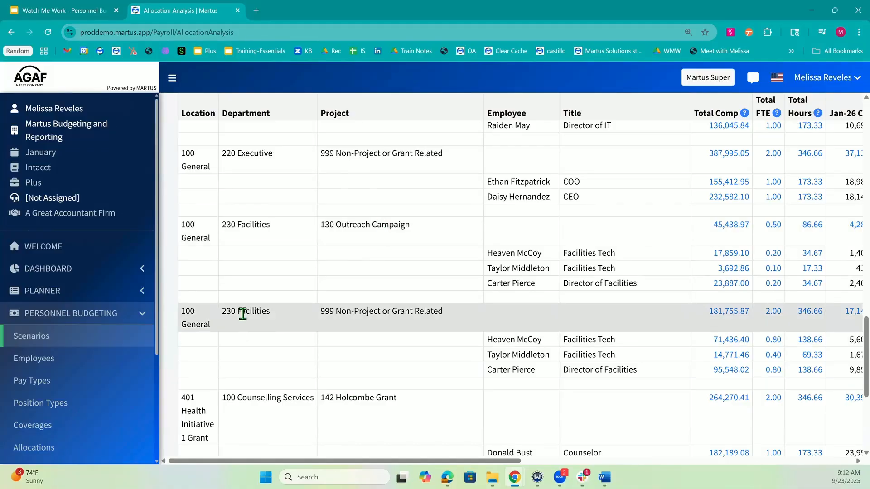
pyautogui.hscroll(3, 434, 329)
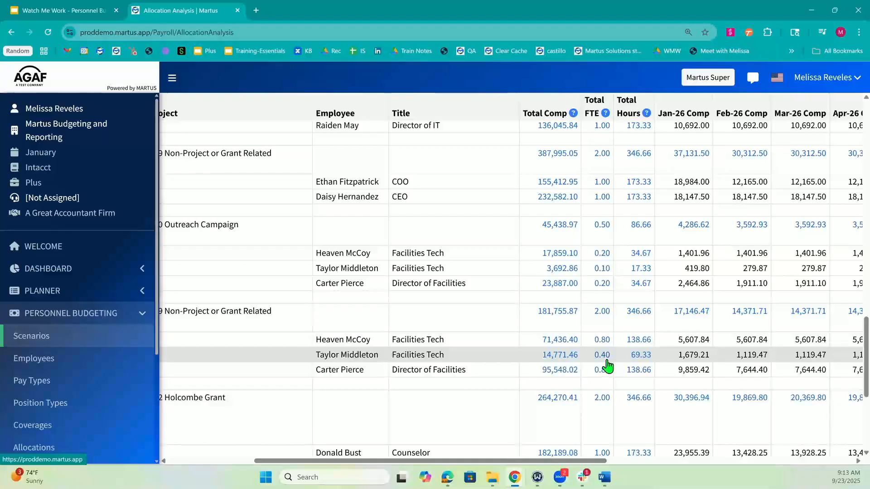
# Open the base scenario's Summary and look through its budget lines by location, department, project and account
pyautogui.scroll(10, 368, 354)
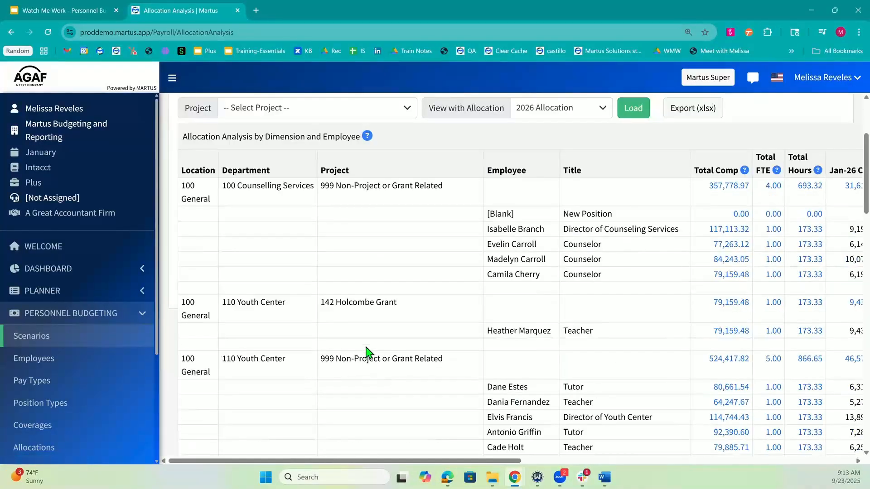
pyautogui.click(449, 166)
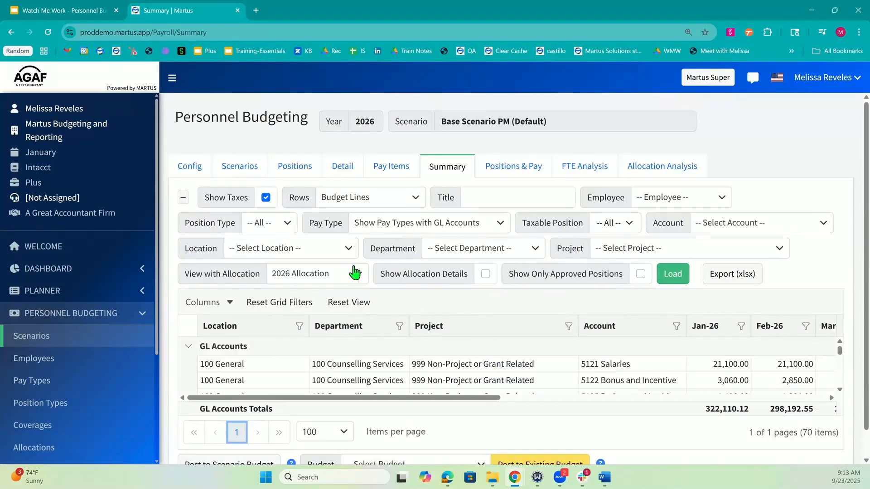
pyautogui.scroll(-8, 519, 363)
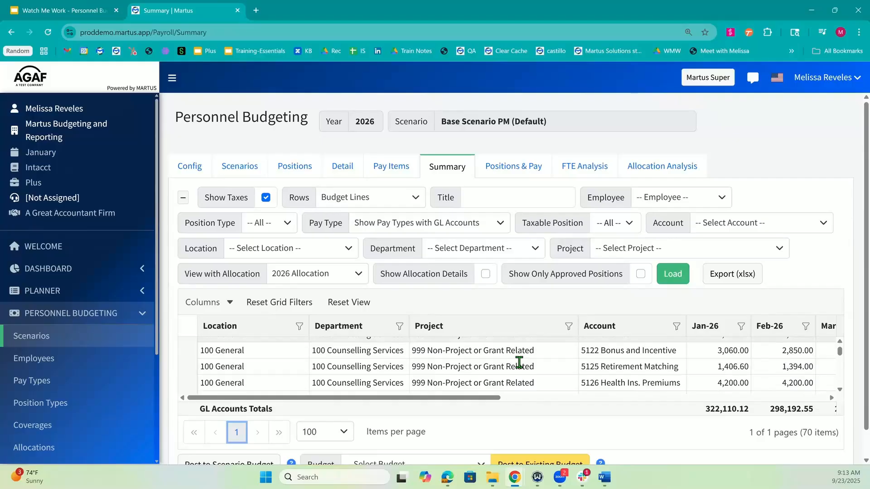
pyautogui.scroll(8, 519, 363)
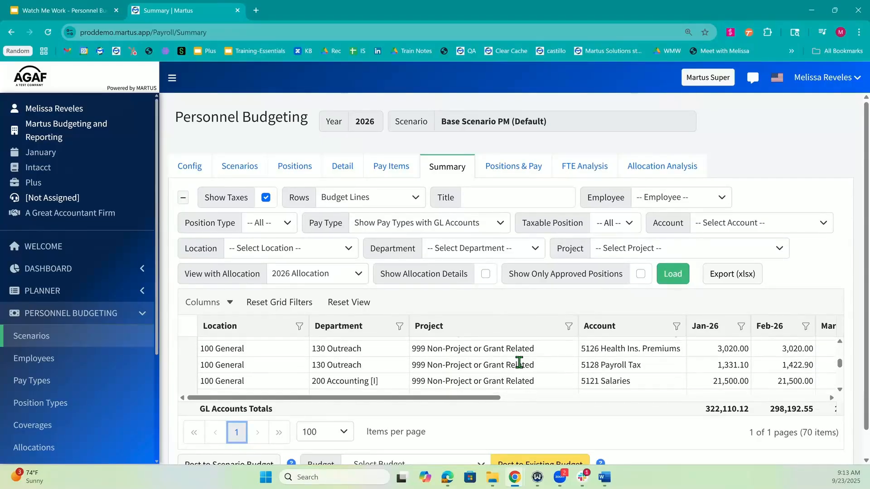
# Reload the summary with allocation details shown and examine the allocation segment and monthly amounts of the budget lines
pyautogui.click(486, 273)
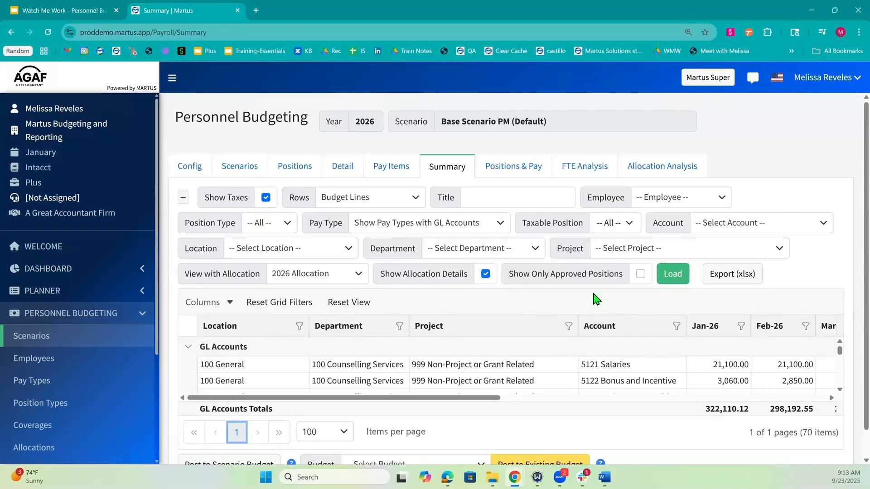
pyautogui.click(673, 274)
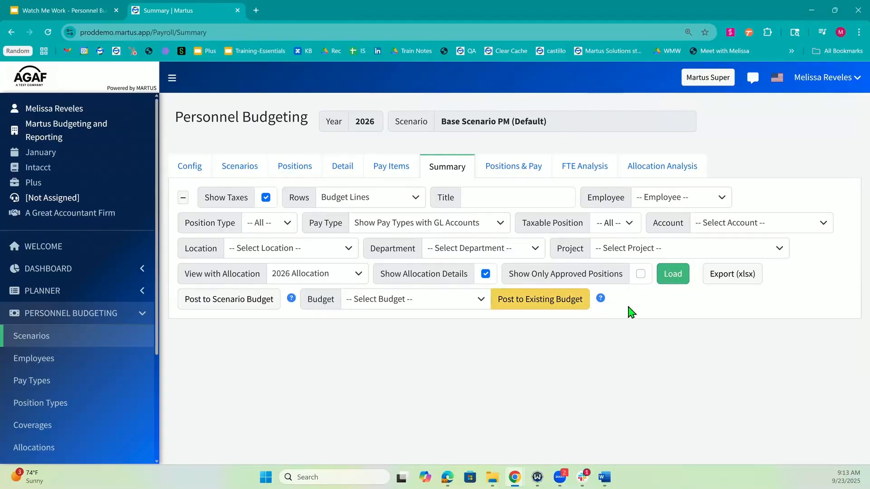
pyautogui.scroll(-4, 515, 338)
pyautogui.scroll(-5, 515, 337)
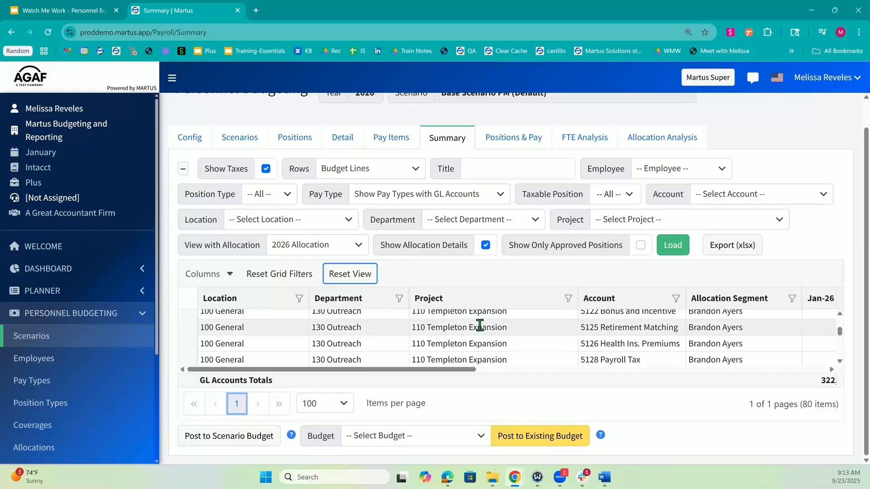
pyautogui.hscroll(5, 702, 329)
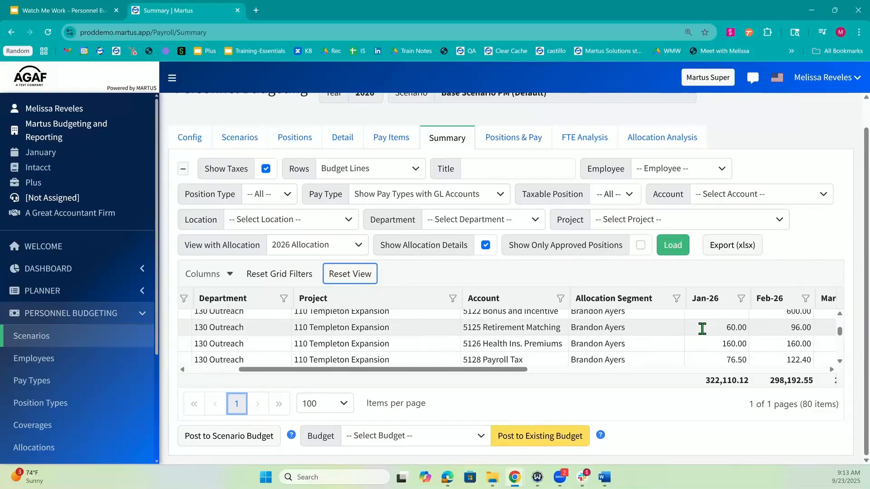
pyautogui.scroll(3, 501, 345)
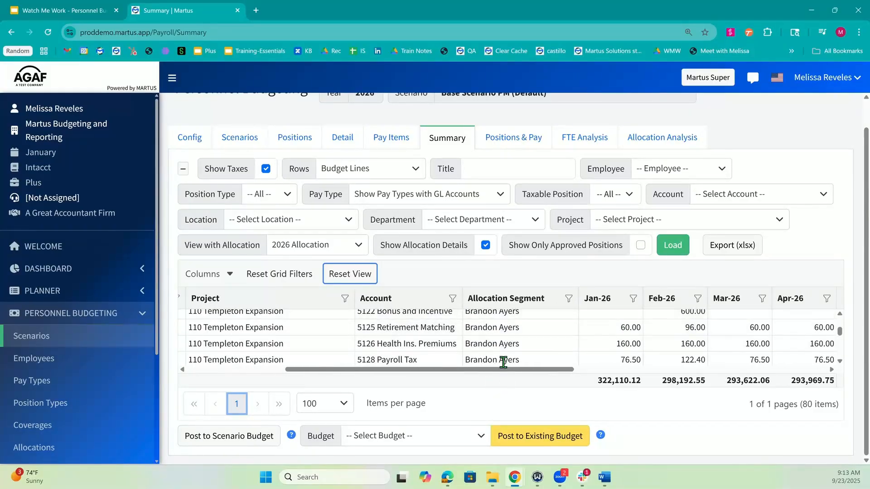
pyautogui.scroll(3, 504, 346)
pyautogui.scroll(-5, 504, 345)
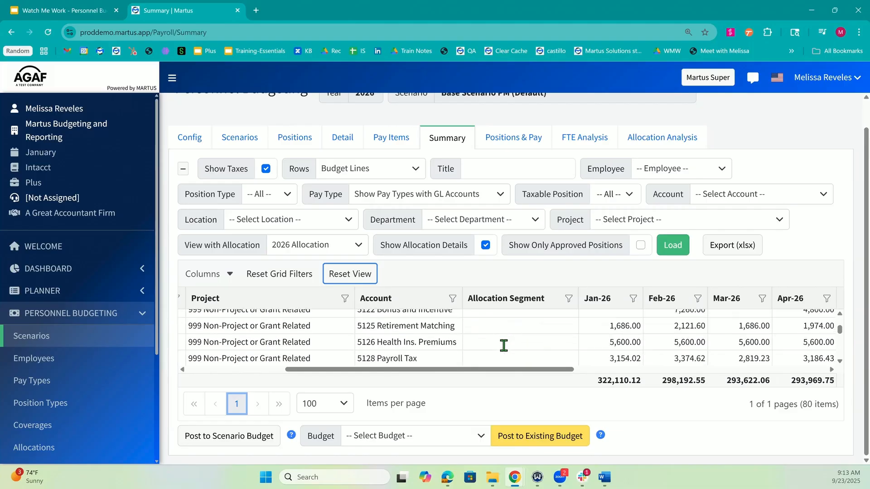
# Filter the budget lines to the employee's allocation segment and collapse the report filters to enlarge the grid
pyautogui.click(569, 299)
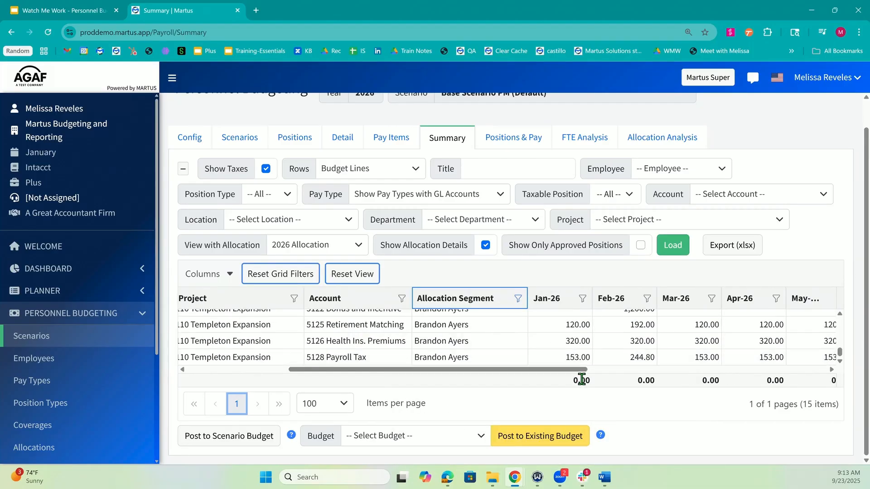
pyautogui.doubleClick(582, 380)
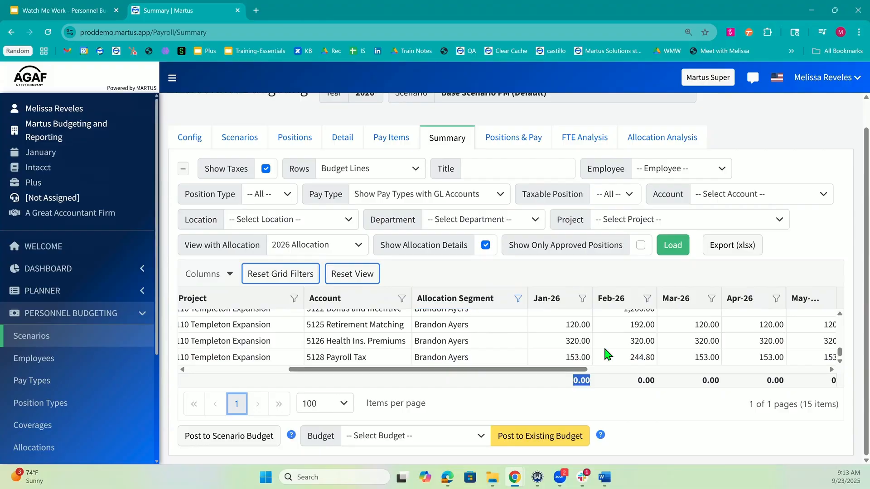
pyautogui.click(183, 170)
pyautogui.click(182, 196)
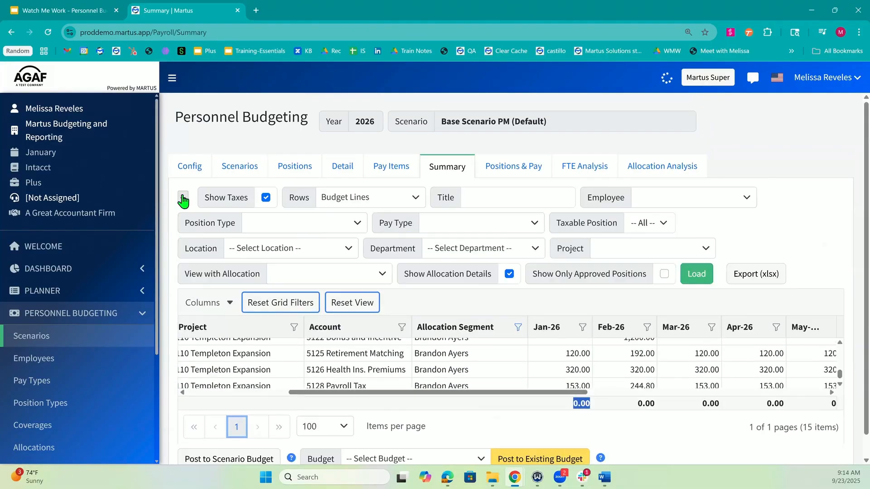
pyautogui.click(184, 199)
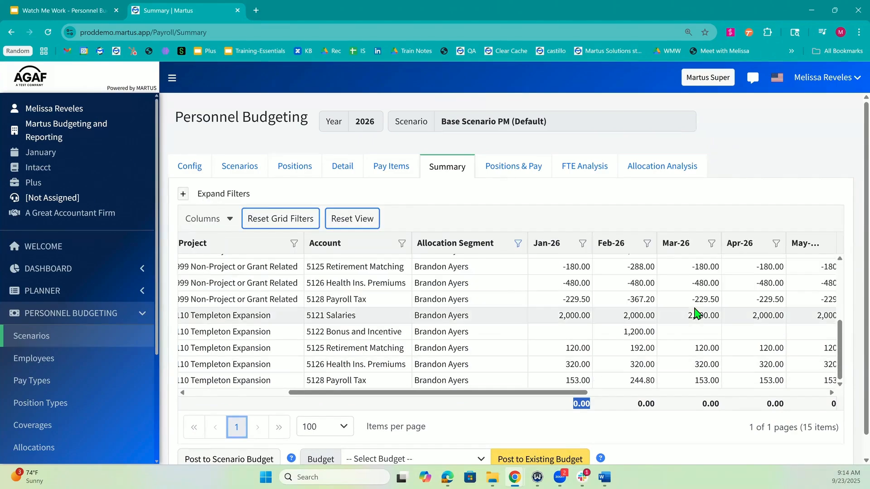
# Review the filtered segment's monthly amounts across its source and target projects and accounts
pyautogui.scroll(2, 648, 299)
pyautogui.scroll(3, 546, 283)
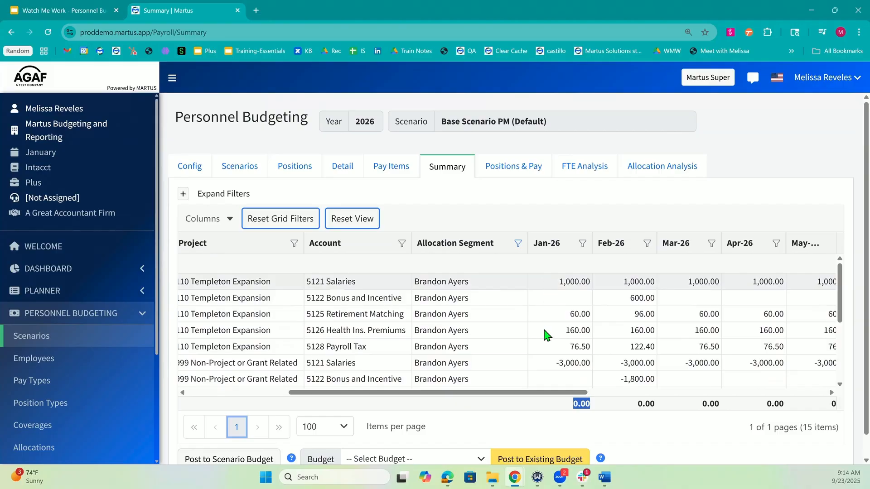
pyautogui.scroll(-2, 545, 335)
pyautogui.scroll(-3, 545, 335)
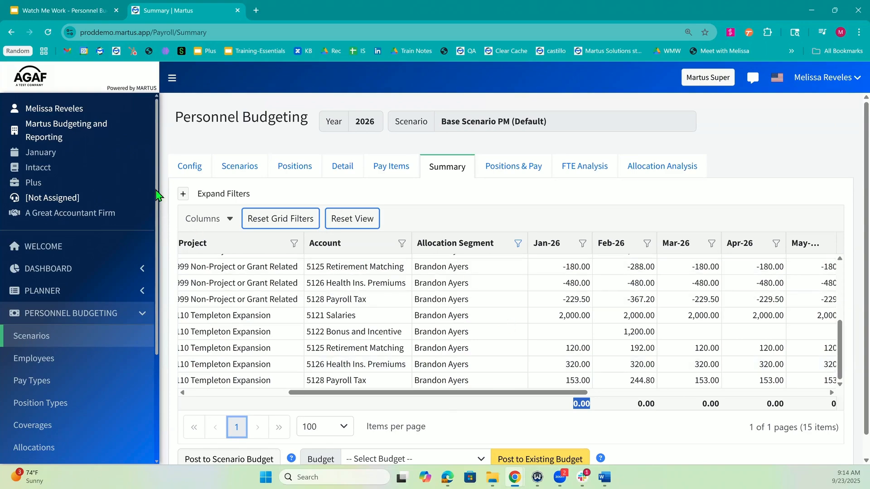
# Expand the report filters and check which allocations the summary can be viewed with, keeping 2026 Allocation
pyautogui.click(184, 194)
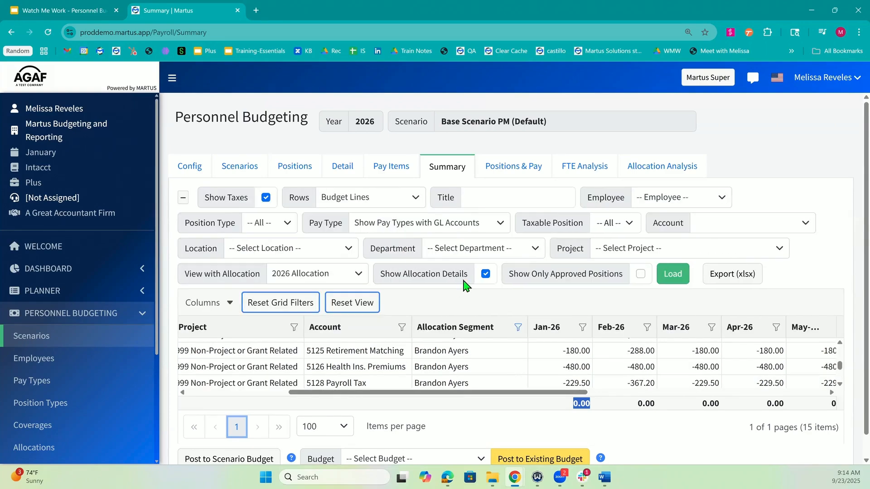
pyautogui.click(326, 277)
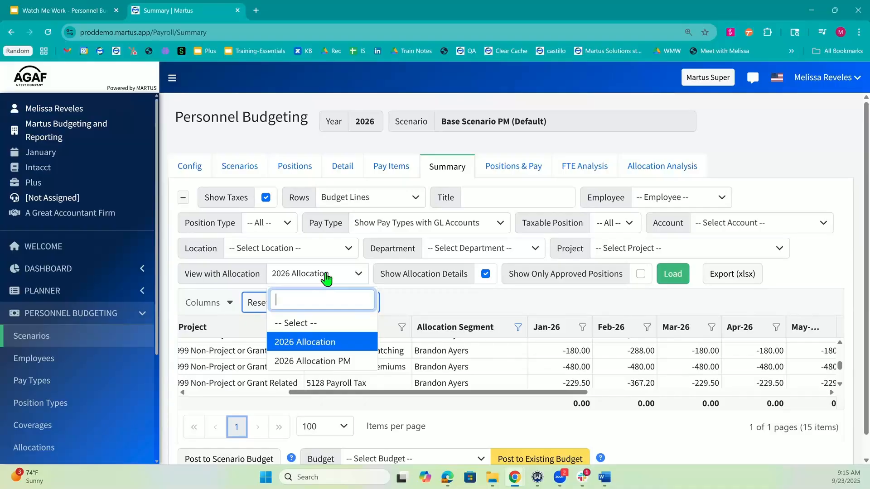
pyautogui.click(326, 278)
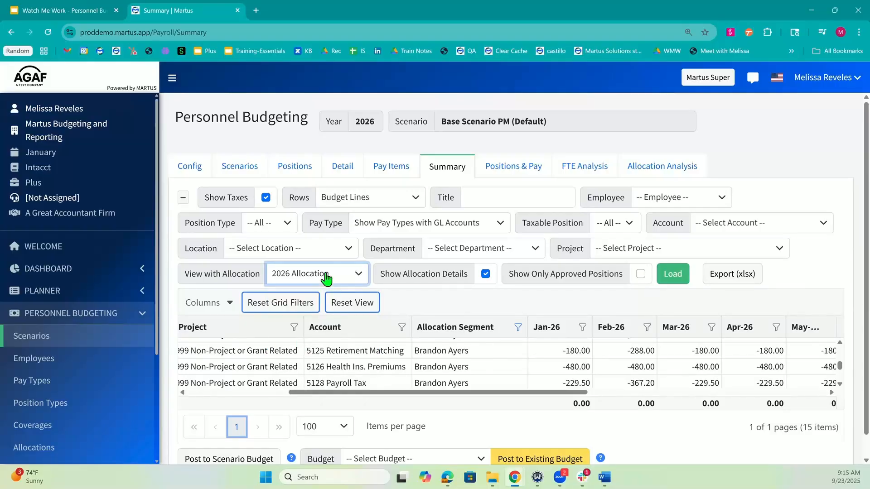
pyautogui.click(394, 295)
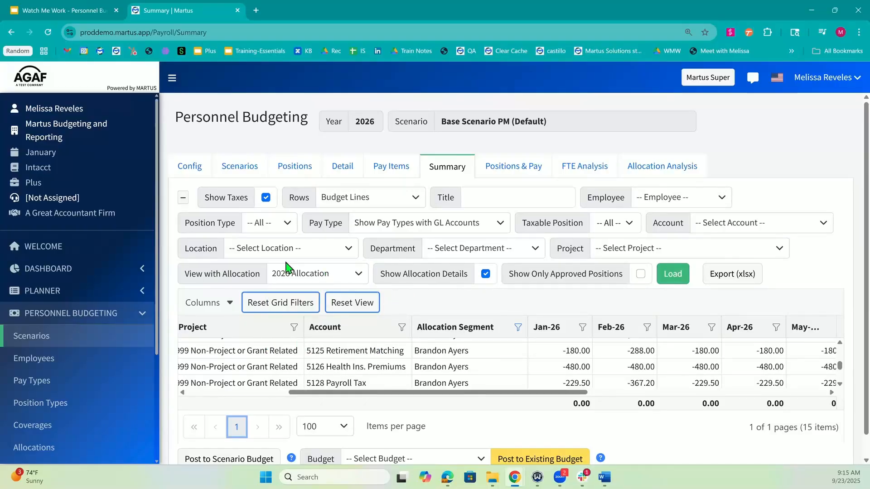
pyautogui.scroll(-1, 327, 279)
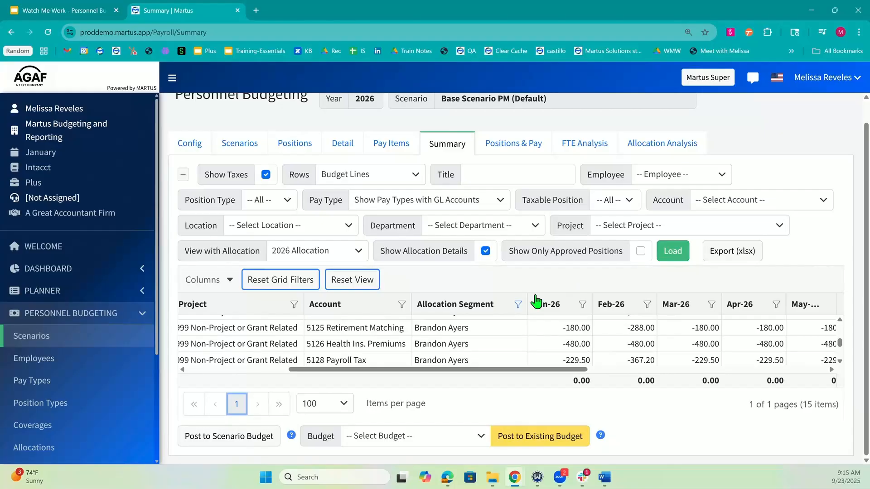
# Open the budget management list in the Planner Setup
pyautogui.click(43, 317)
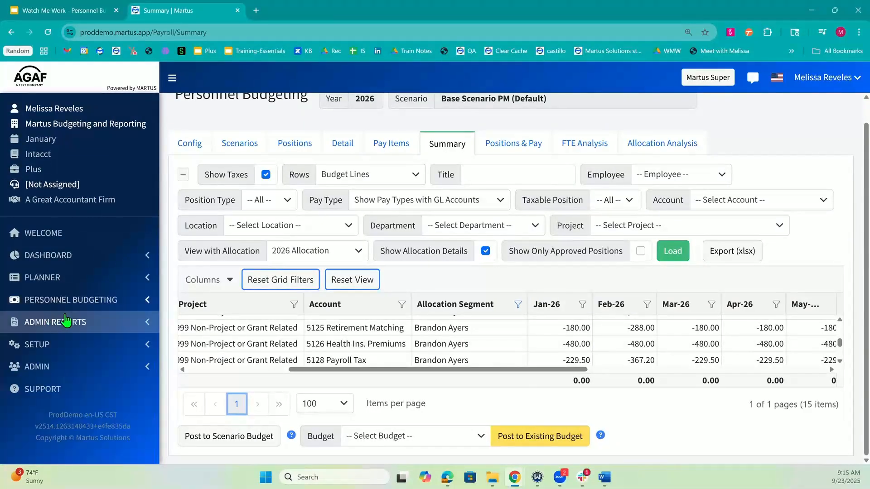
pyautogui.click(121, 281)
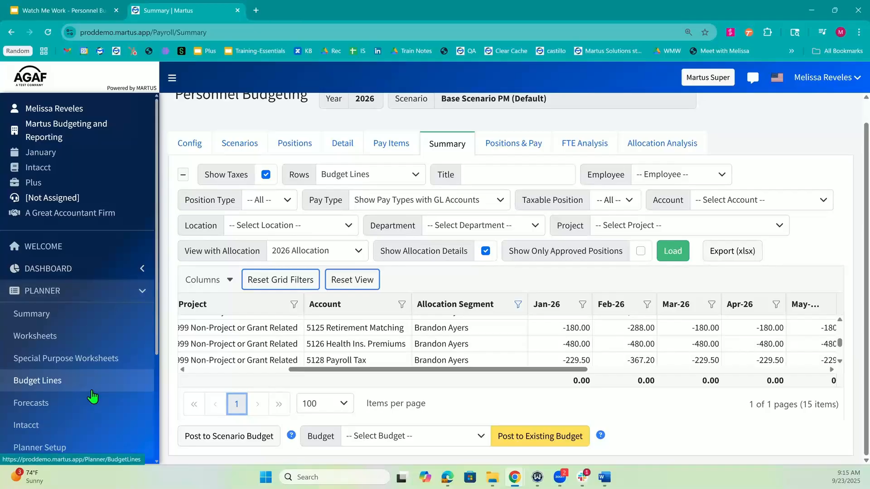
pyautogui.scroll(-1, 93, 396)
pyautogui.scroll(-2, 93, 396)
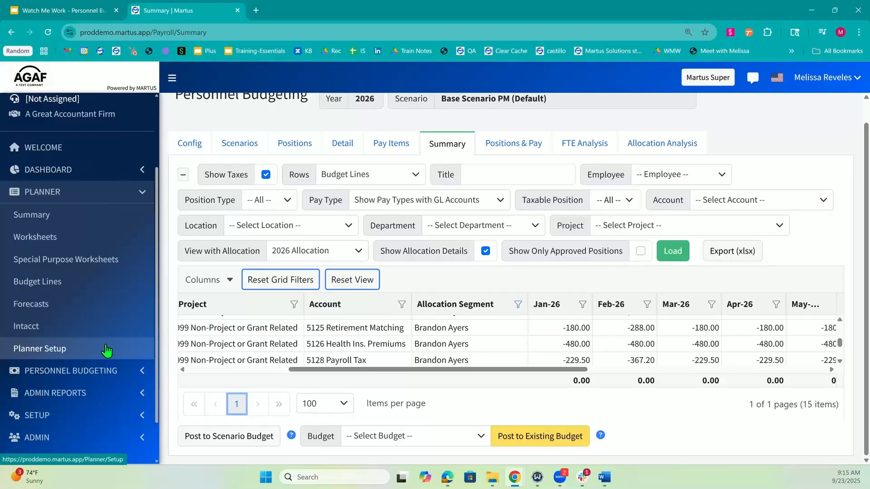
pyautogui.click(105, 356)
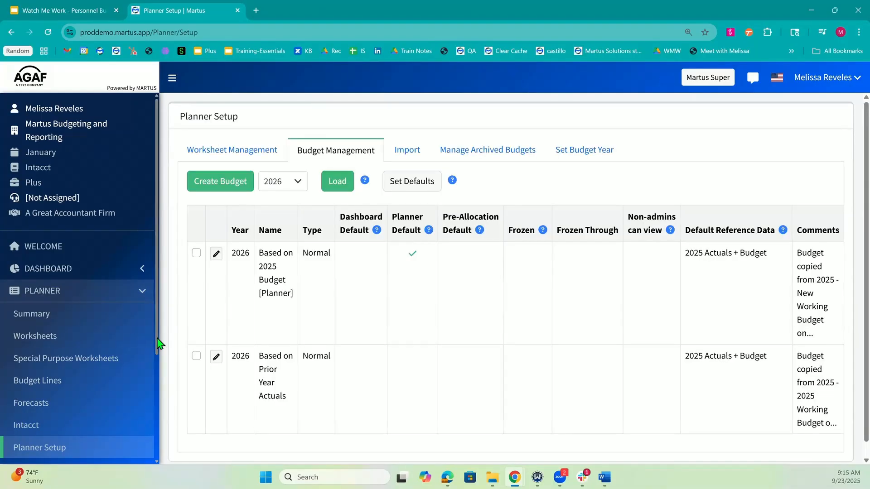
# Check the Pre-Allocation Default setting of the 2026 budgets
pyautogui.moveTo(158, 345); pyautogui.dragTo(159, 379)
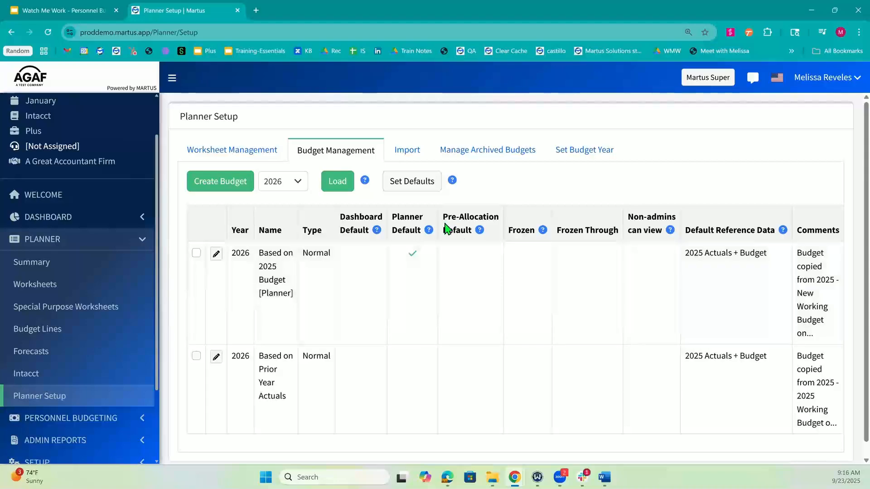
pyautogui.moveTo(444, 217); pyautogui.dragTo(477, 238)
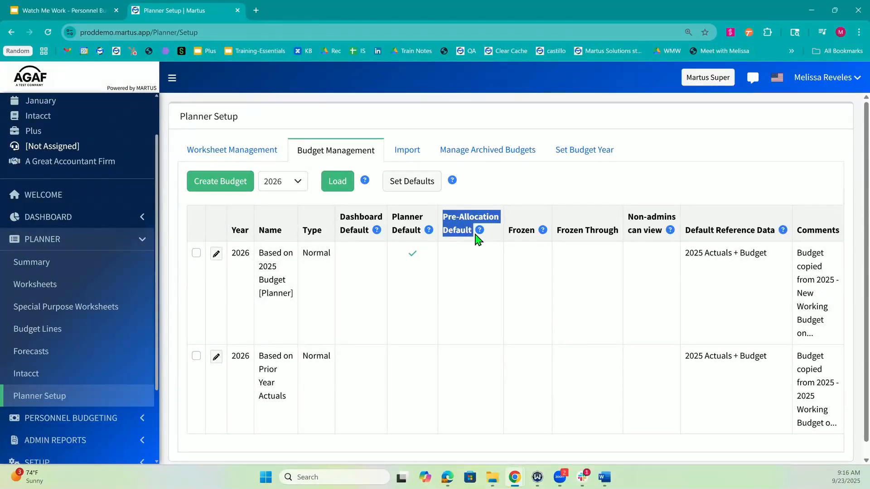
pyautogui.click(476, 238)
pyautogui.moveTo(474, 233)
pyautogui.mouseDown()
pyautogui.moveTo(443, 222)
pyautogui.moveTo(477, 235)
pyautogui.mouseUp()
pyautogui.click(443, 218)
pyautogui.click(493, 237)
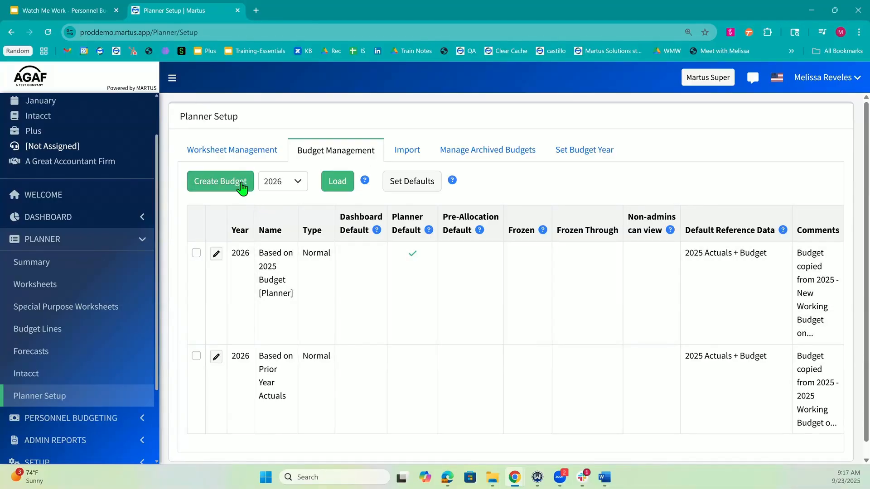
# Create an empty 2026 budget named Pre-allocation with the budget type Pre-Allocation
pyautogui.click(242, 182)
pyautogui.write('Pre-allocation')
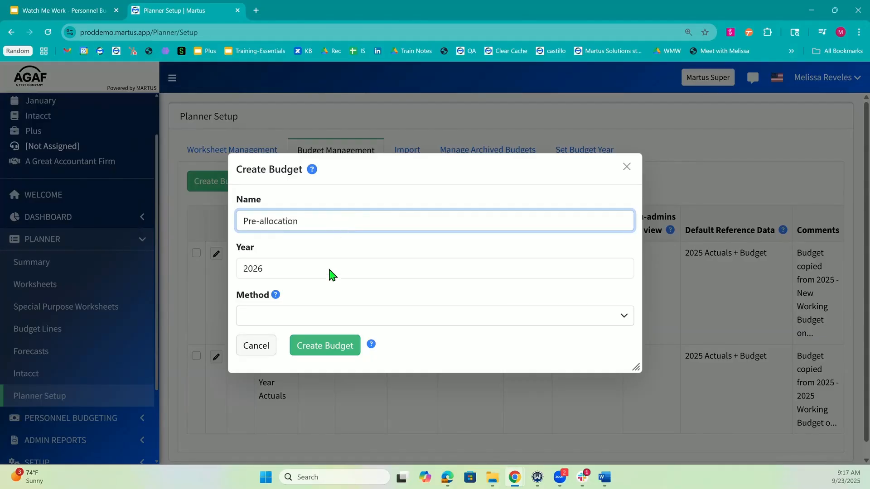
pyautogui.click(301, 320)
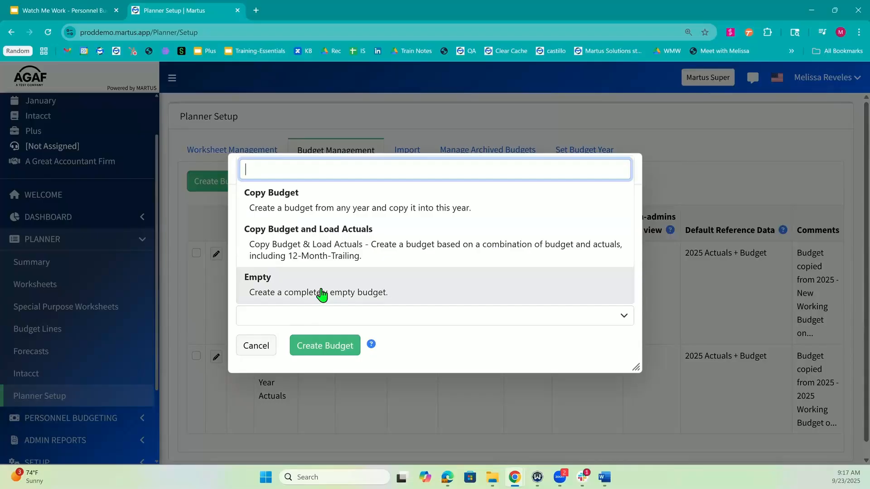
pyautogui.click(322, 295)
pyautogui.click(314, 312)
pyautogui.click(305, 345)
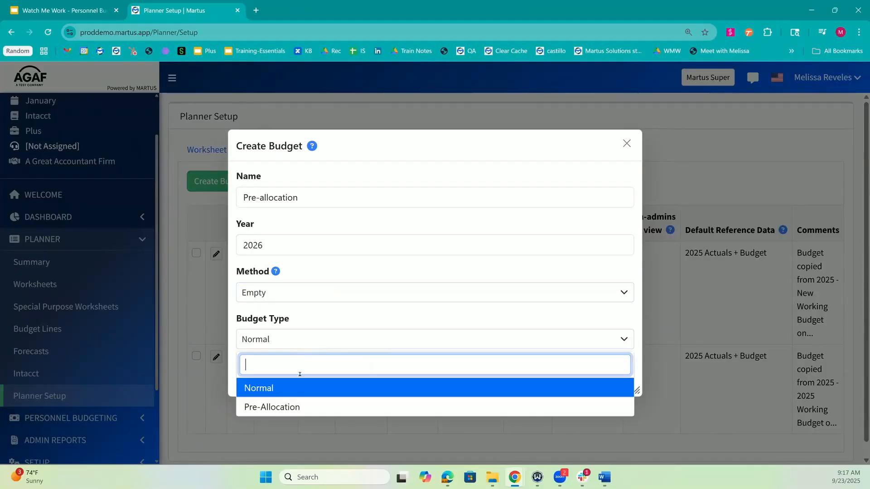
pyautogui.click(289, 410)
pyautogui.click(439, 394)
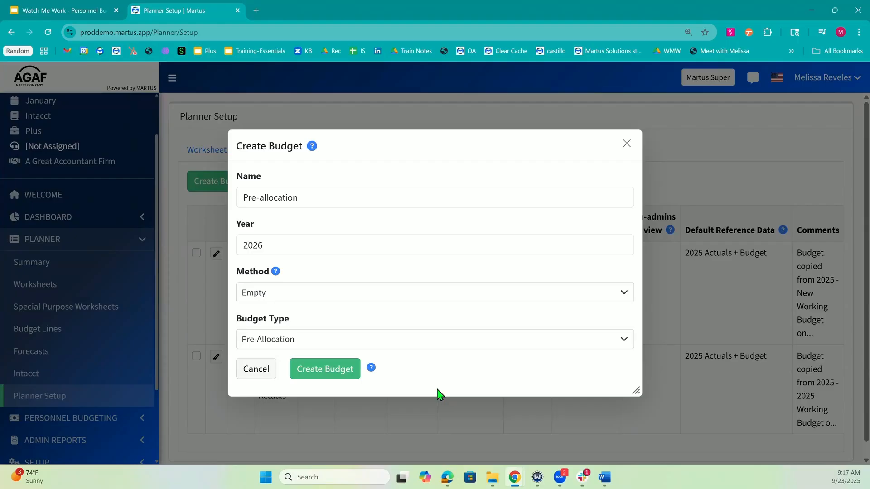
pyautogui.click(315, 375)
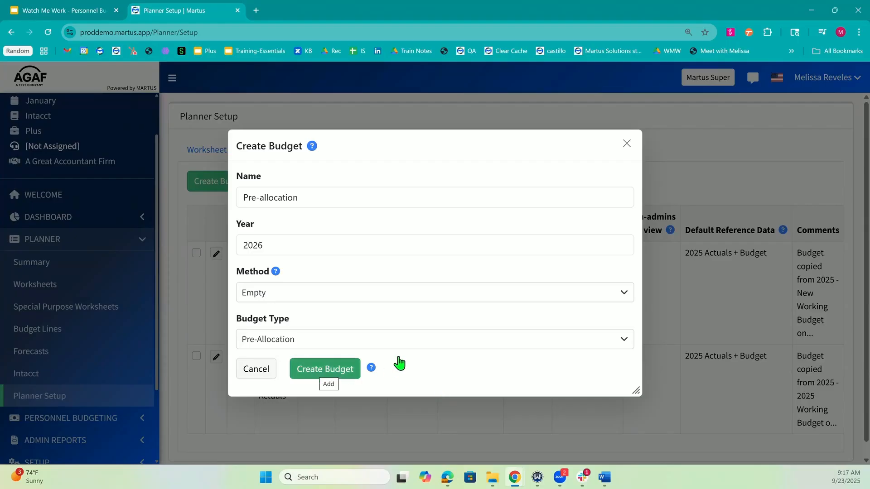
pyautogui.click(477, 99)
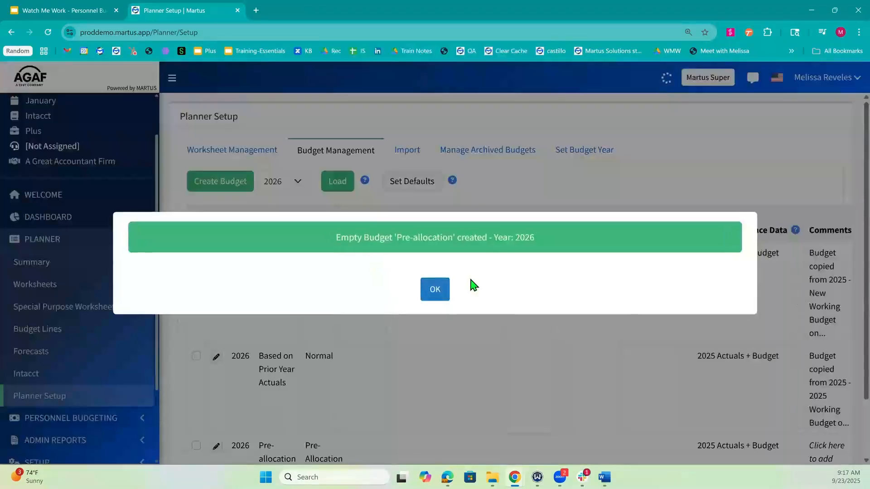
pyautogui.click(435, 290)
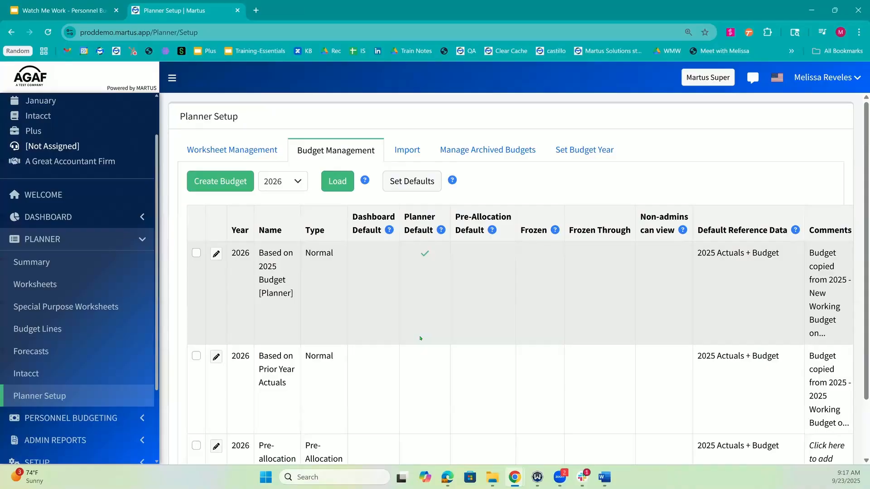
# Set the 2026 Pre-allocation budget as the allocation budget and unlock all of its worksheets
pyautogui.scroll(-1, 421, 338)
pyautogui.click(195, 378)
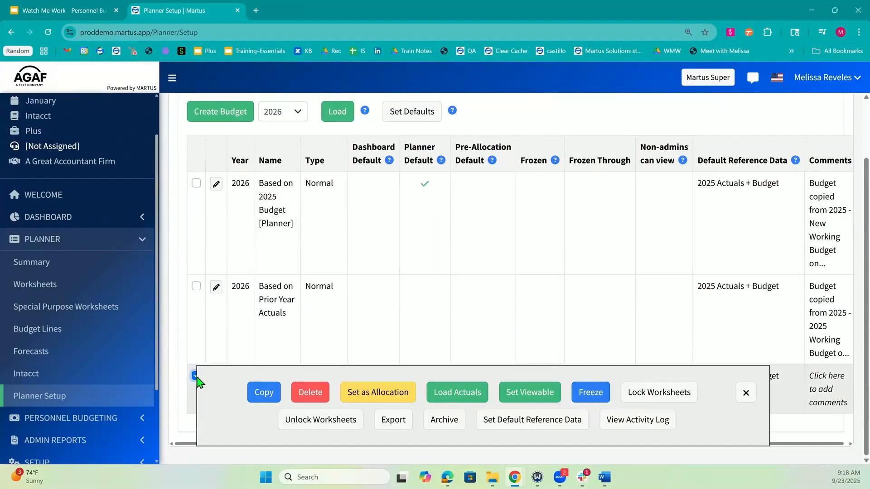
pyautogui.click(395, 398)
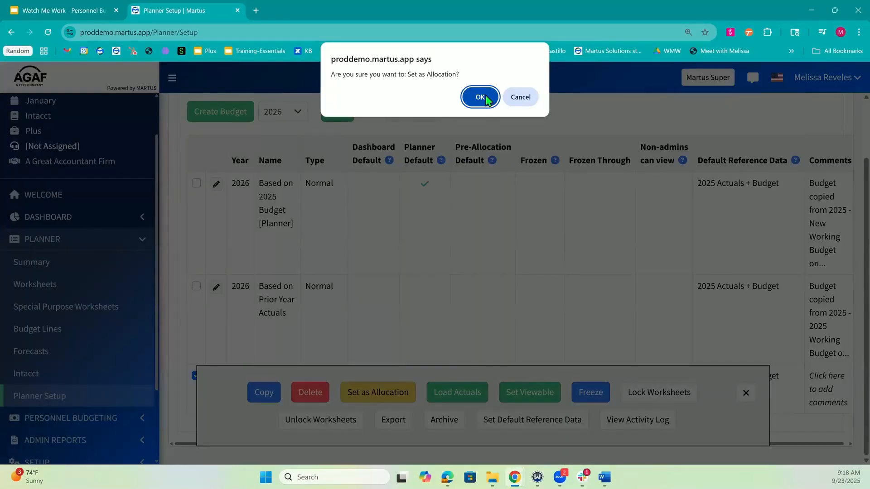
pyautogui.click(482, 97)
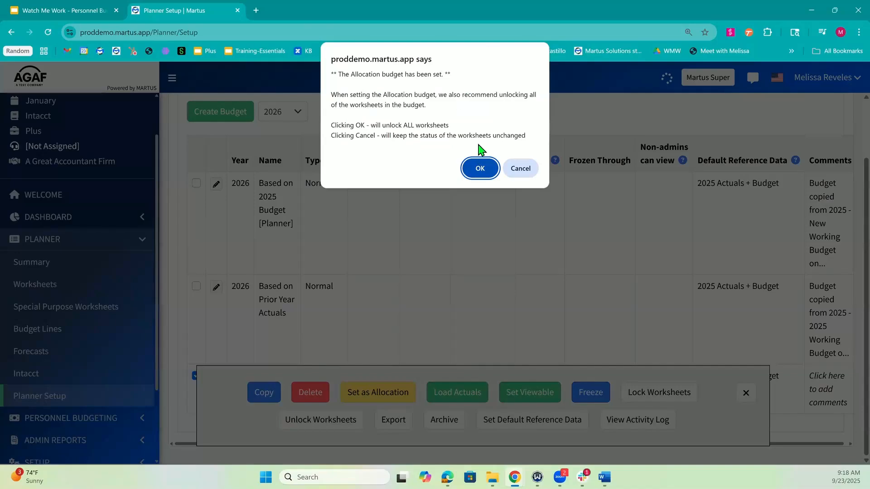
pyautogui.click(481, 169)
pyautogui.click(435, 307)
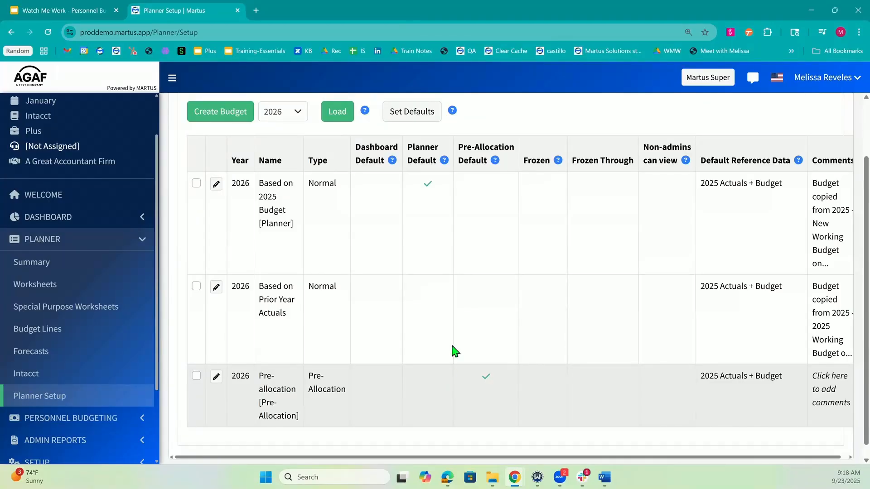
pyautogui.scroll(2, 452, 349)
pyautogui.scroll(-2, 453, 349)
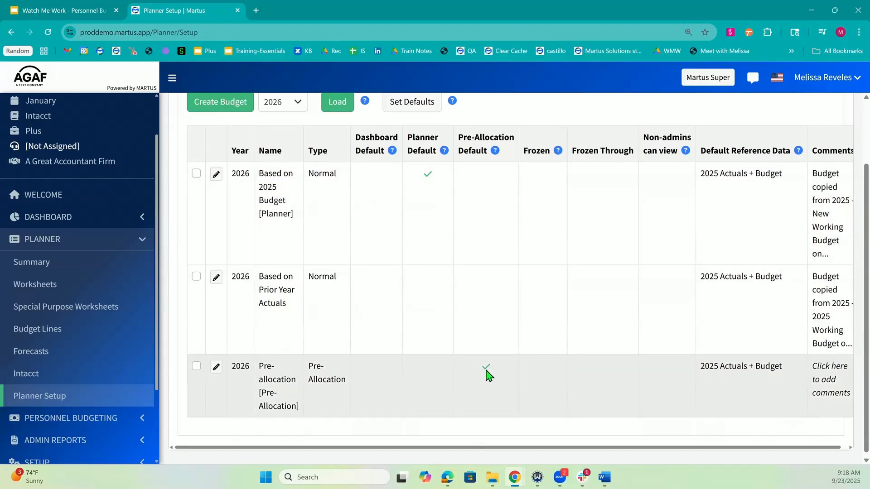
pyautogui.scroll(2, 388, 379)
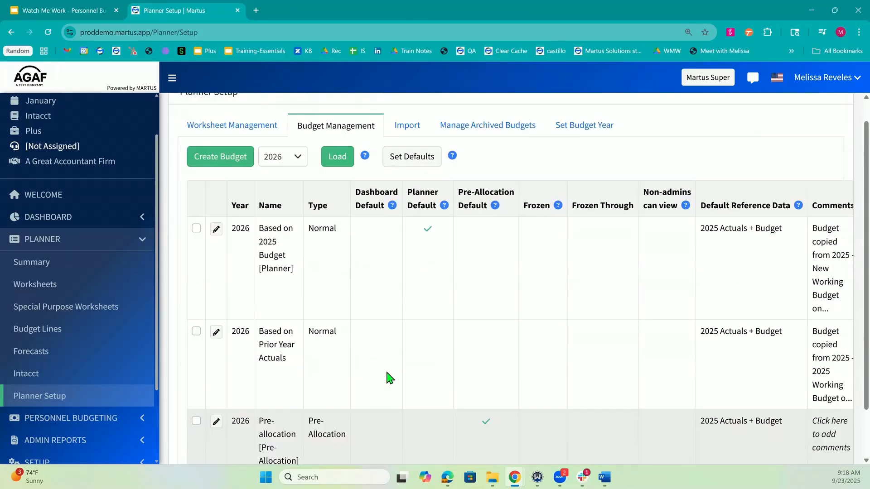
pyautogui.scroll(-2, 389, 379)
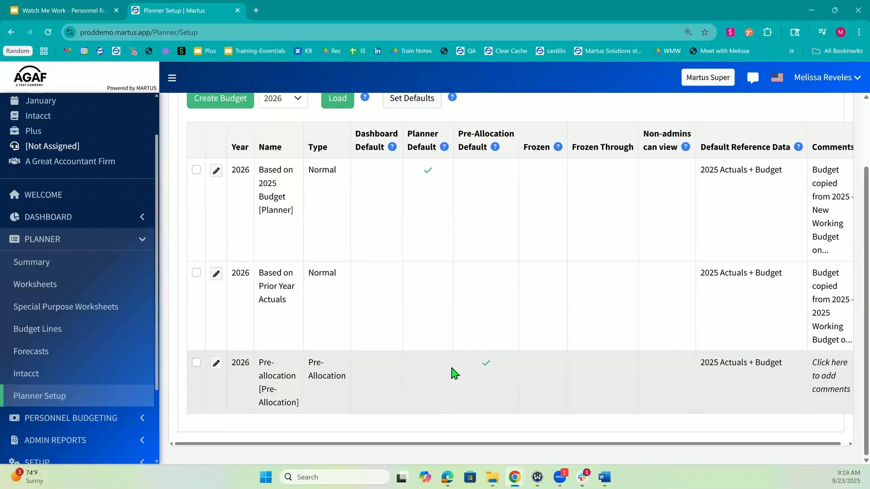
# Open worksheet management and review which location and department combinations have worksheets in the Based on 2025 Budget
pyautogui.scroll(1, 496, 303)
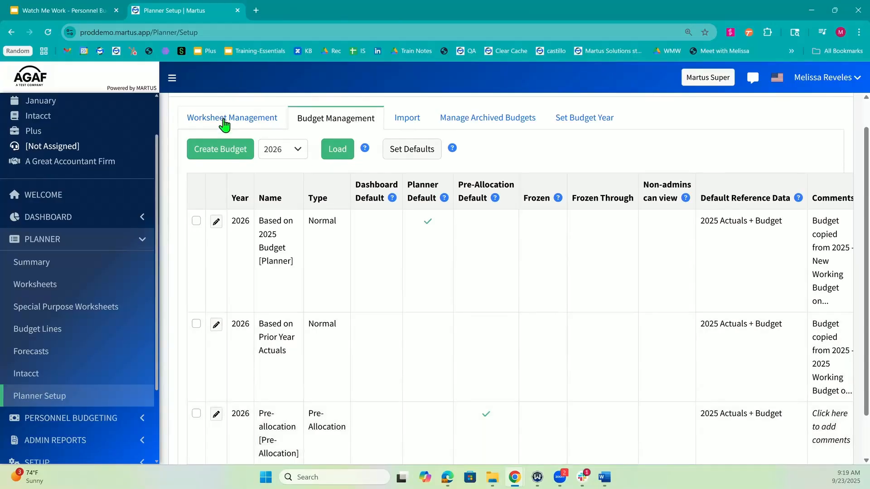
pyautogui.click(226, 120)
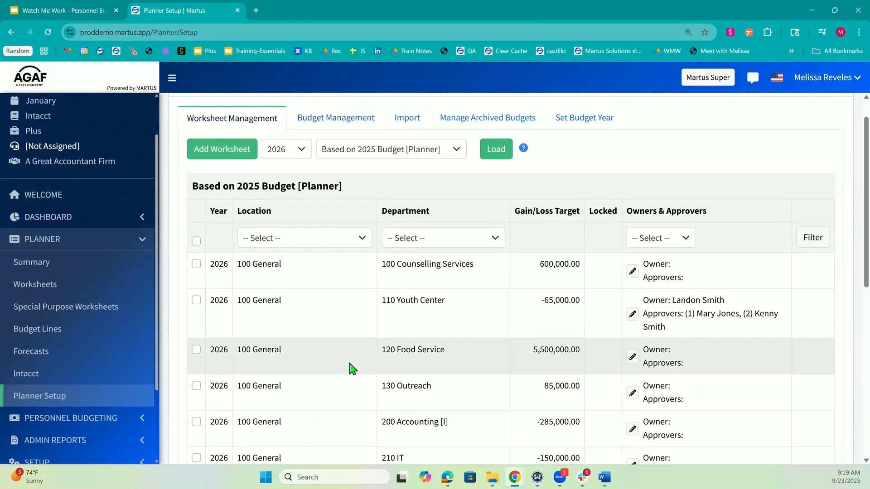
pyautogui.scroll(-1, 351, 365)
pyautogui.scroll(-5, 352, 368)
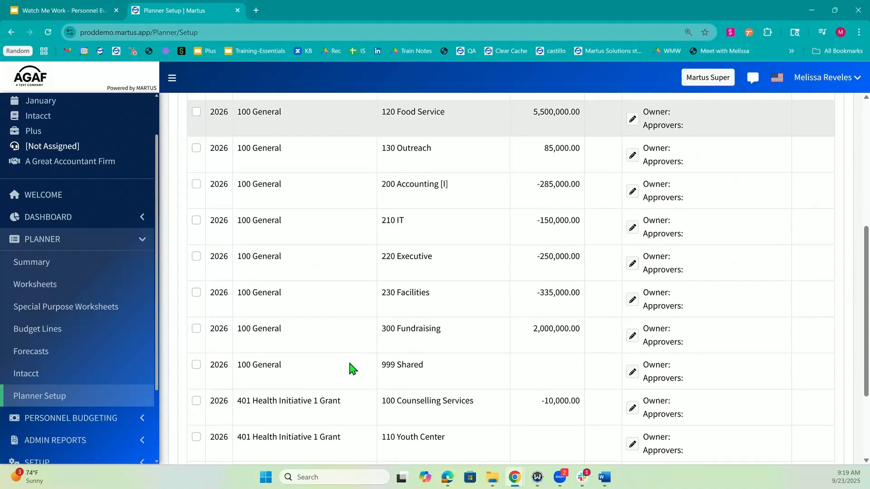
pyautogui.tripleClick(393, 261)
pyautogui.click(429, 270)
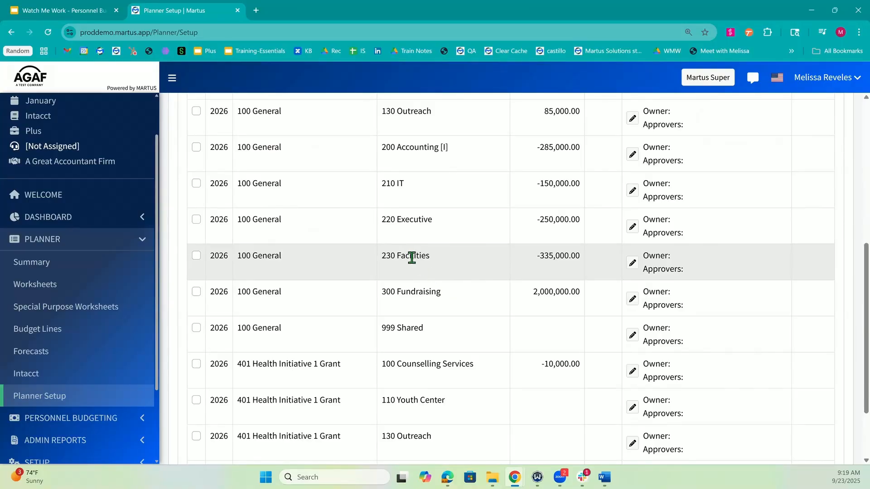
pyautogui.doubleClick(412, 257)
pyautogui.click(275, 256)
pyautogui.scroll(5, 317, 267)
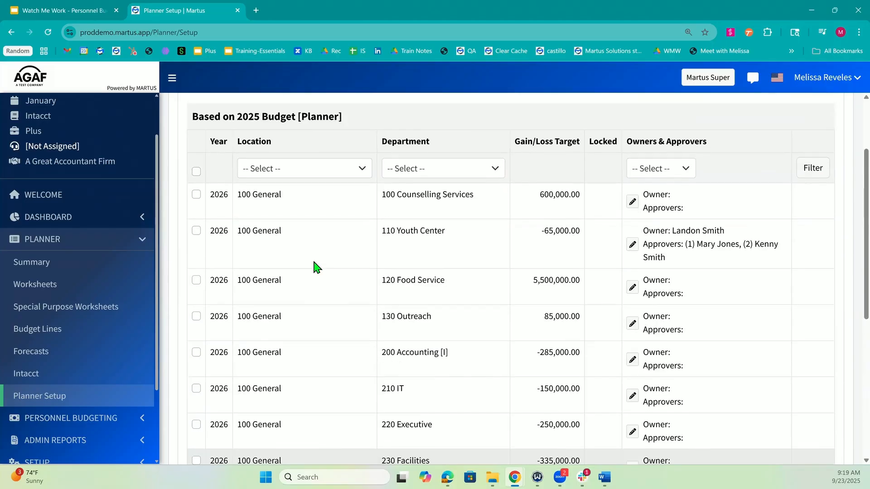
pyautogui.scroll(2, 316, 266)
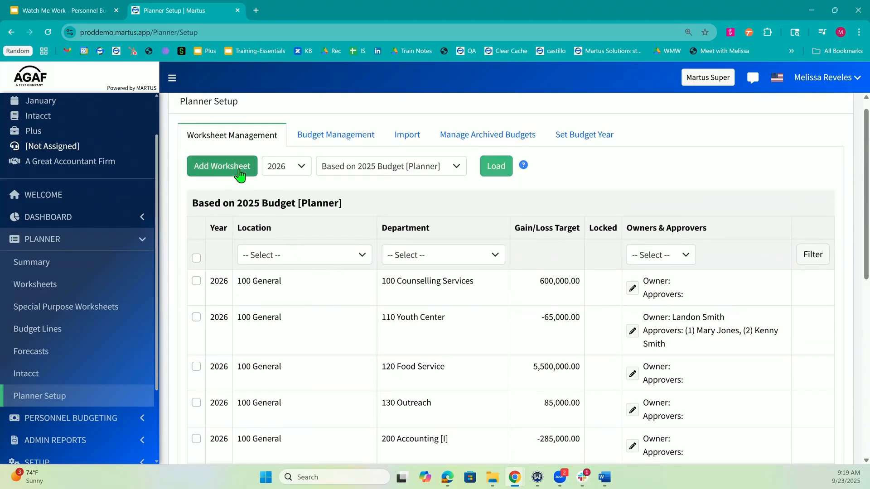
# Start a new worksheet in the Based on 2025 Budget and set its location to 202 Eastlake
pyautogui.click(222, 172)
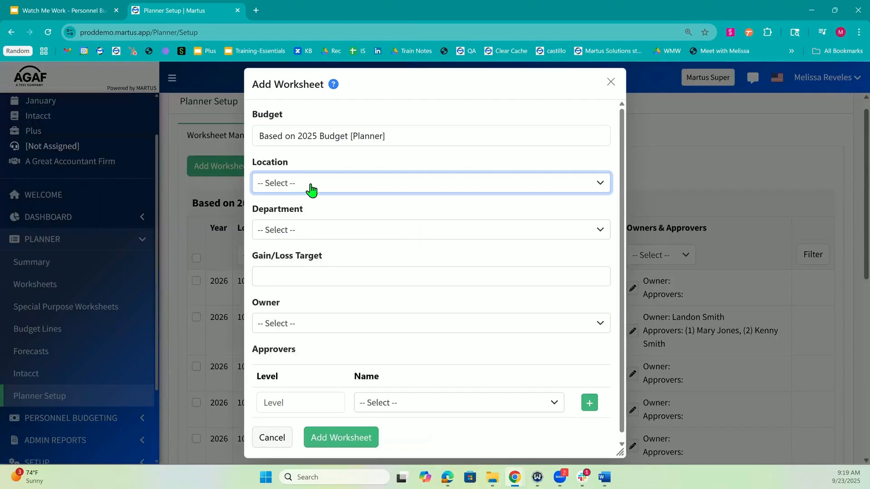
pyautogui.click(311, 186)
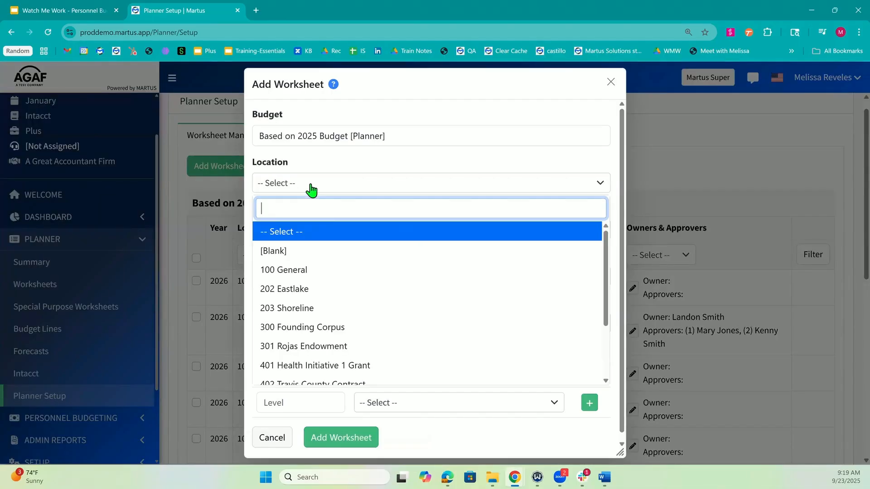
pyautogui.scroll(-2, 350, 344)
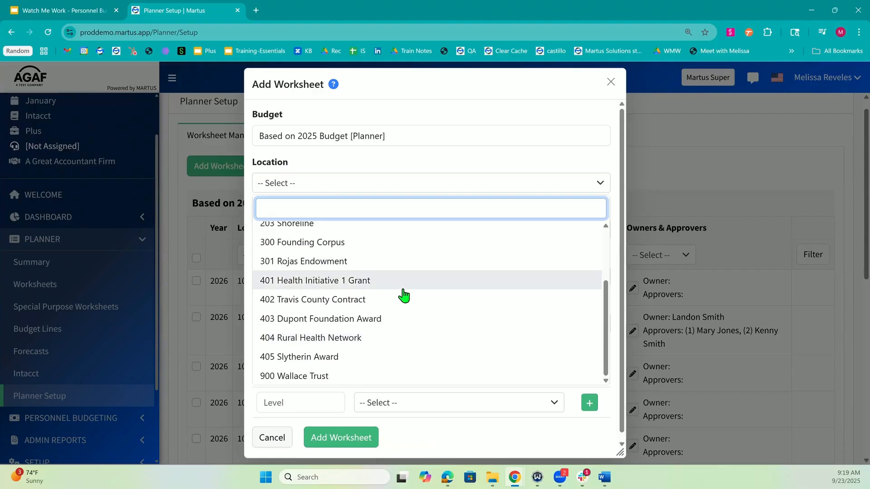
pyautogui.scroll(3, 404, 295)
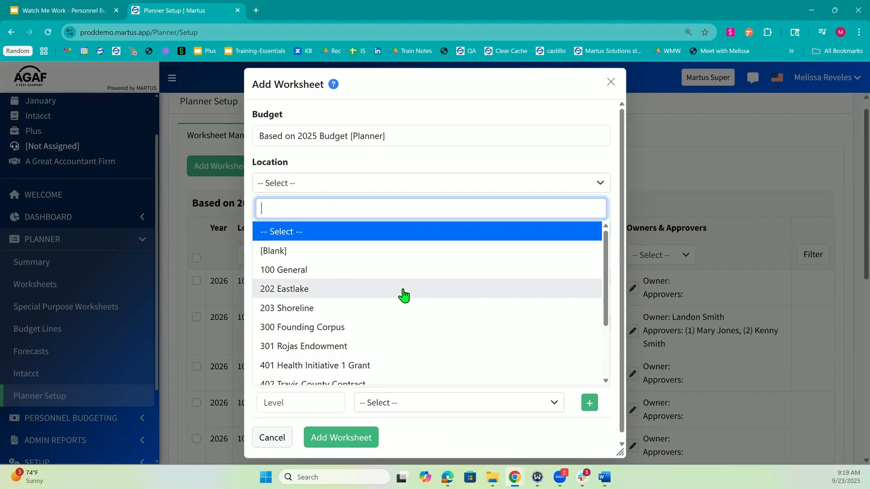
pyautogui.scroll(-3, 403, 296)
pyautogui.scroll(3, 386, 293)
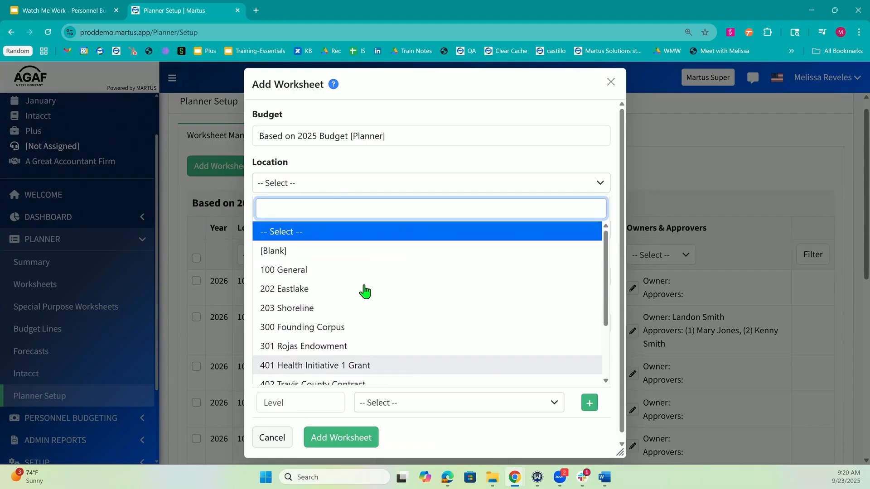
pyautogui.click(316, 292)
# Set the worksheet's department to 210 IT and add it without a gain/loss target, owner or approvers
pyautogui.click(320, 232)
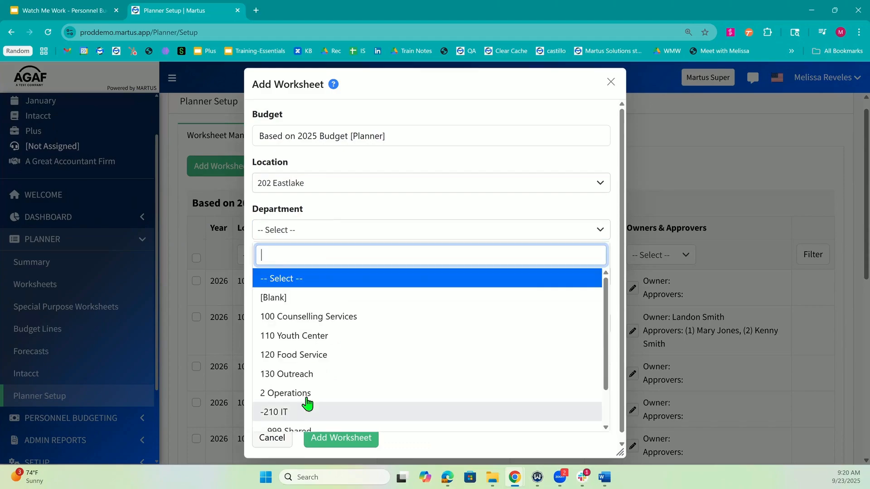
pyautogui.scroll(-1, 313, 399)
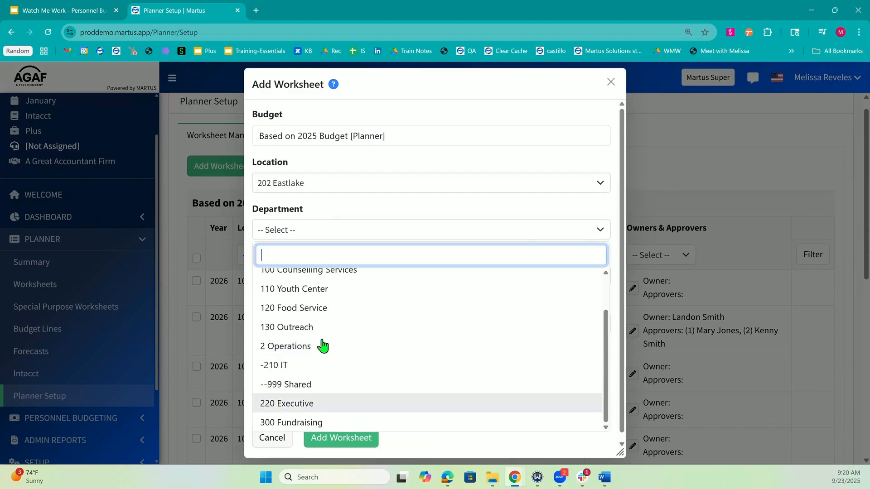
pyautogui.scroll(-1, 321, 372)
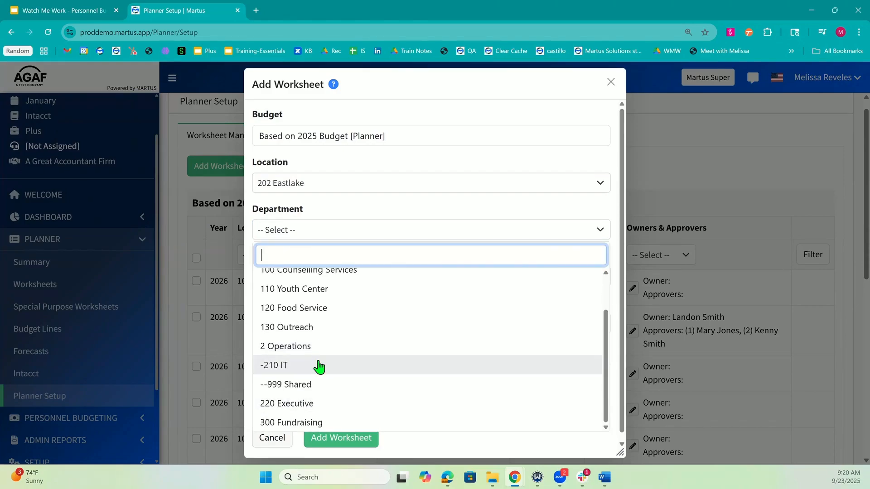
pyautogui.scroll(2, 320, 367)
pyautogui.scroll(-2, 338, 363)
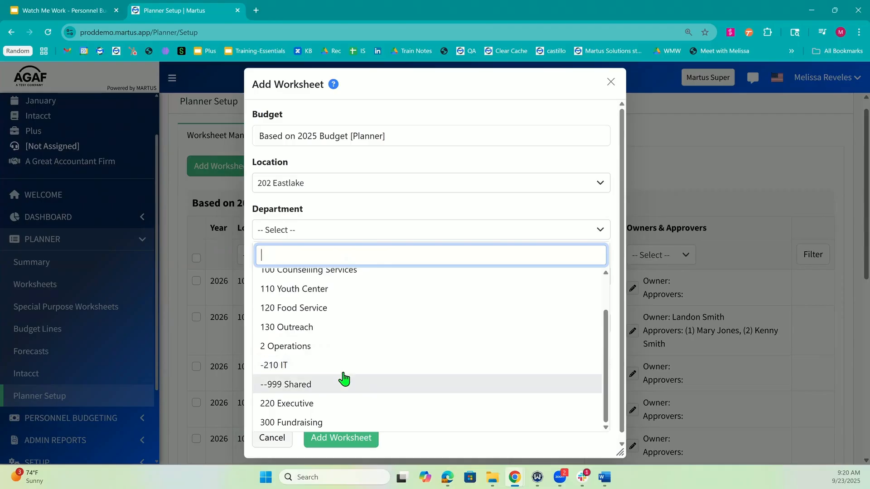
pyautogui.click(343, 367)
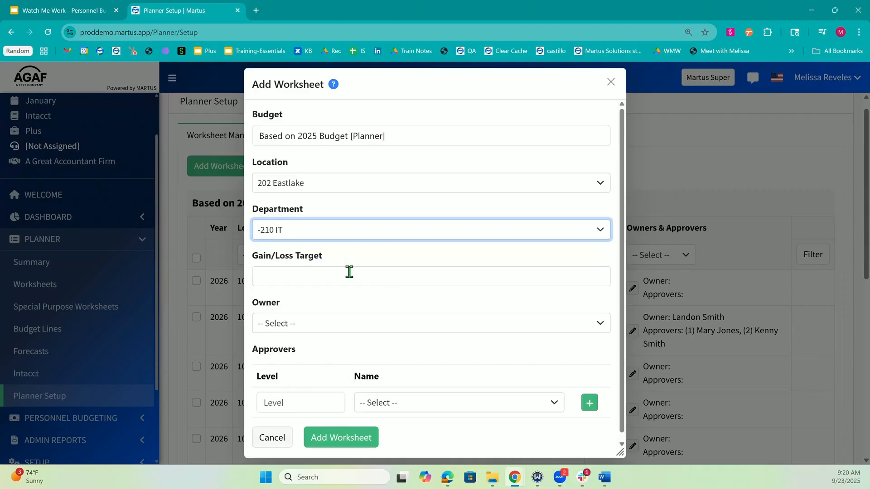
pyautogui.click(342, 260)
pyautogui.click(381, 276)
pyautogui.click(355, 311)
pyautogui.scroll(-1, 352, 336)
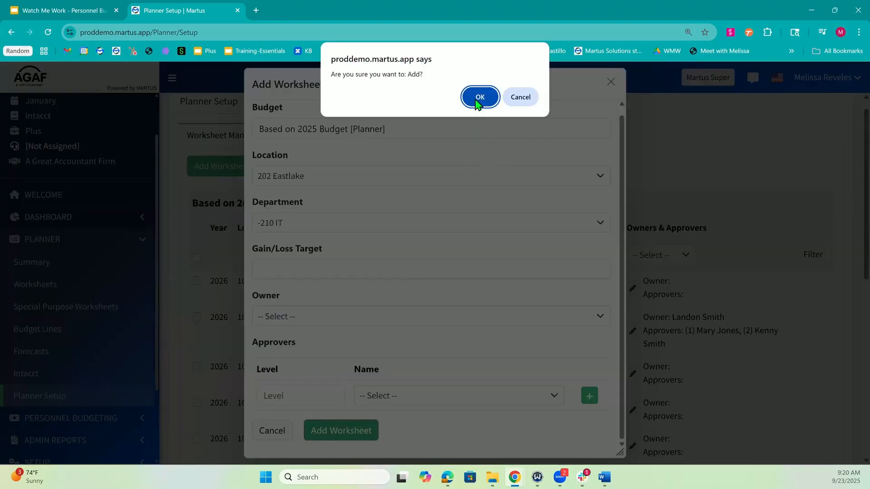
pyautogui.click(478, 96)
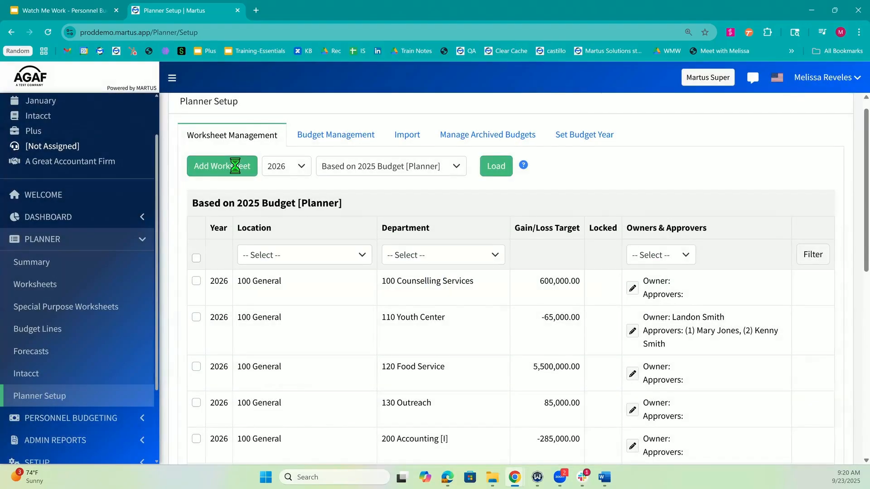
# Add a worksheet for location 203 Shoreline and department 210 IT to the Based on 2025 Budget
pyautogui.click(226, 164)
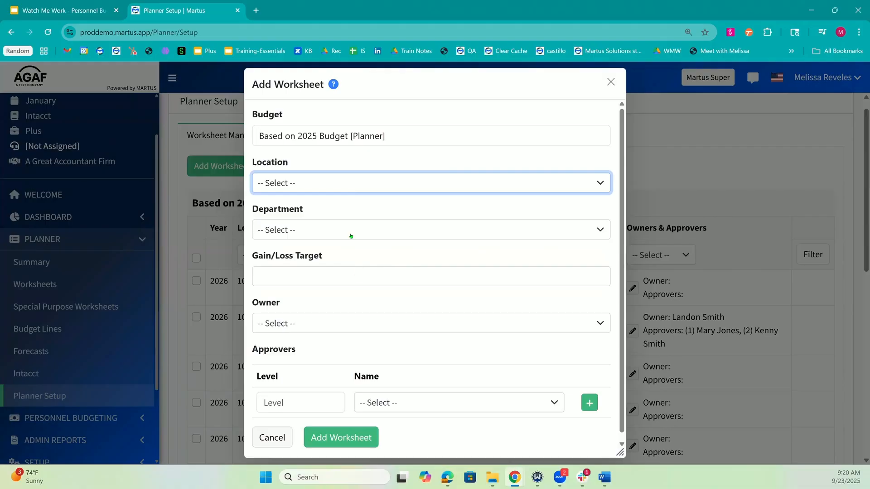
pyautogui.click(349, 186)
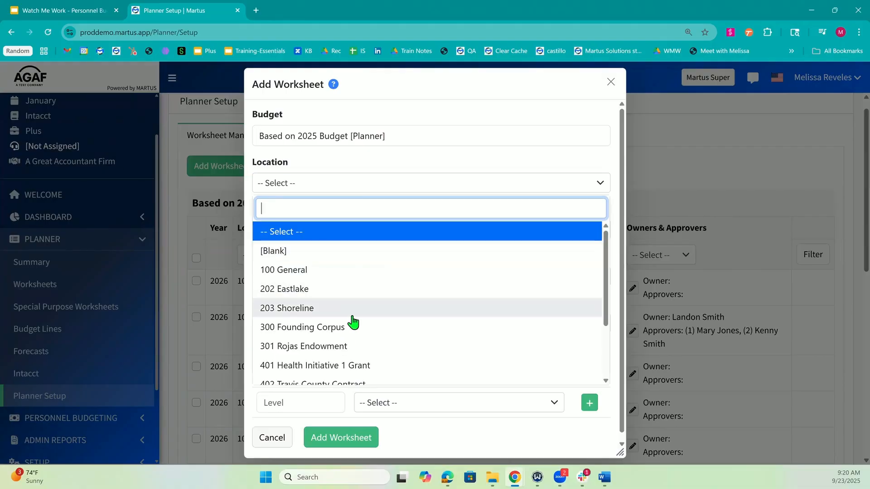
pyautogui.click(352, 312)
pyautogui.click(362, 230)
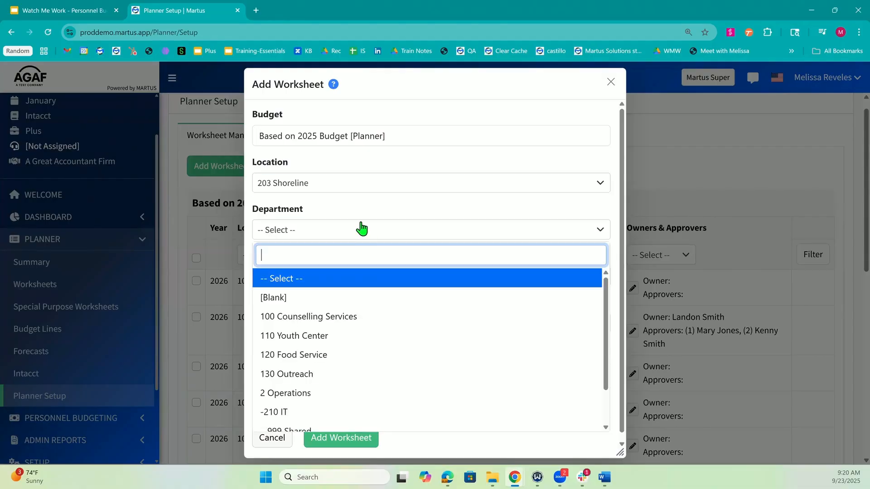
pyautogui.click(347, 410)
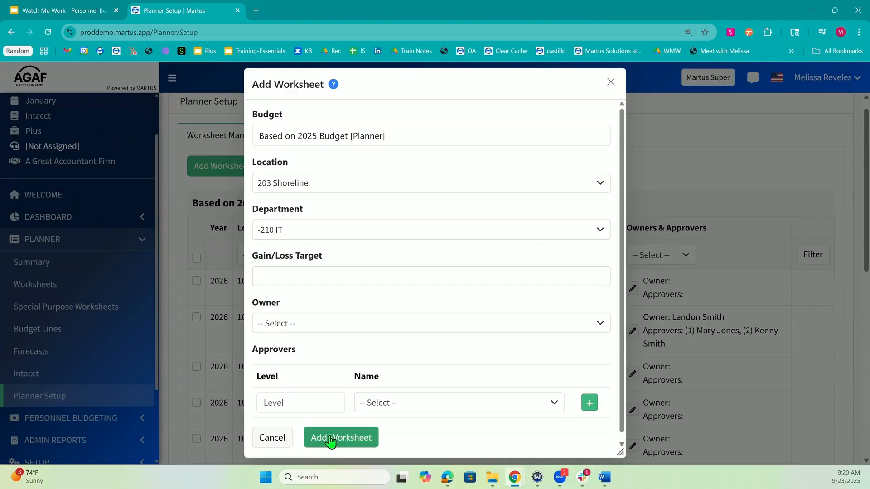
pyautogui.click(330, 438)
# Add a worksheet for location 402 Travis County Contract and department 210 IT to the Based on 2025 Budget
pyautogui.click(228, 179)
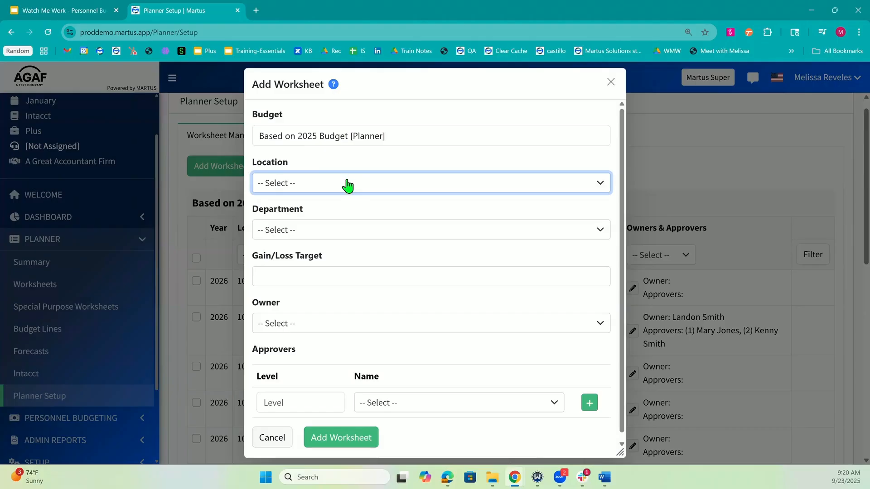
pyautogui.click(347, 184)
pyautogui.click(317, 383)
pyautogui.click(330, 439)
pyautogui.click(480, 96)
pyautogui.click(435, 288)
# Filter the worksheet list by department 210 IT to check the added worksheets
pyautogui.click(443, 255)
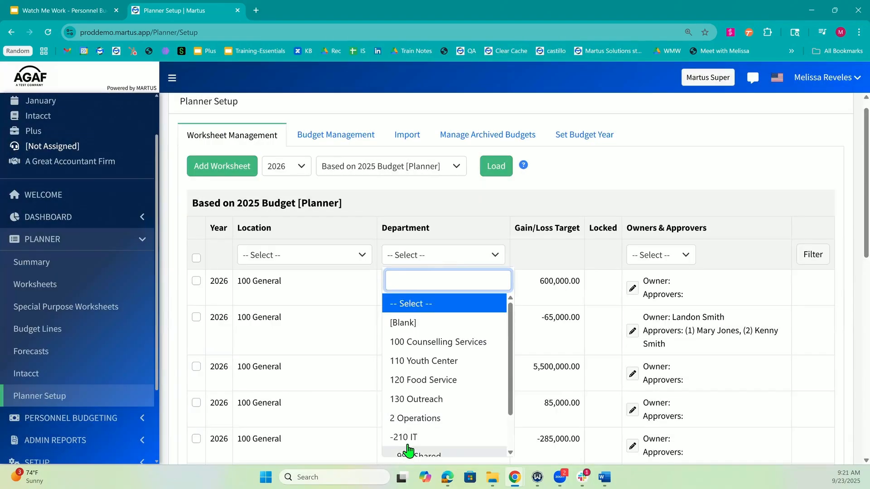
pyautogui.click(407, 437)
pyautogui.click(811, 259)
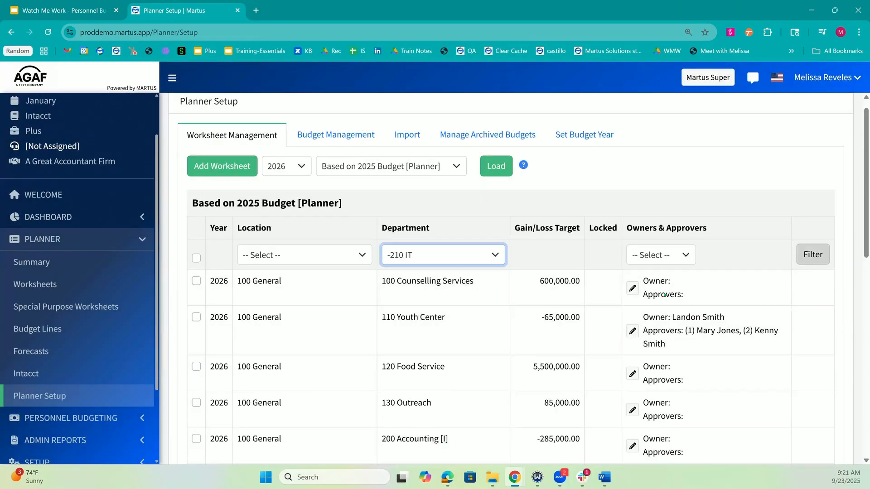
pyautogui.scroll(-1, 487, 318)
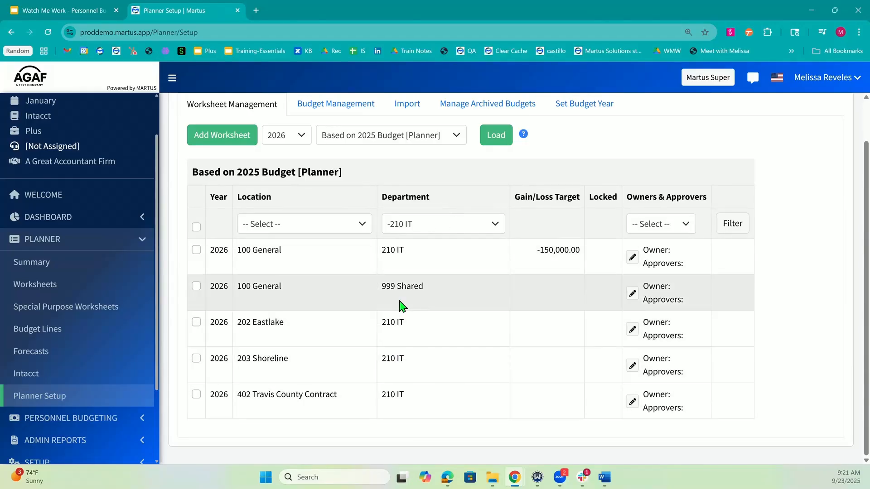
# Load the 2026 worksheets of the Pre-allocation budget
pyautogui.click(397, 137)
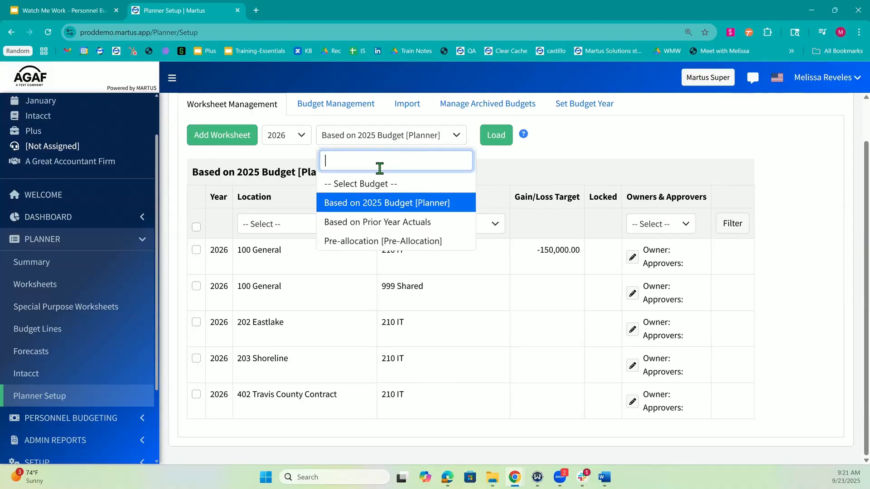
pyautogui.click(393, 244)
pyautogui.click(485, 140)
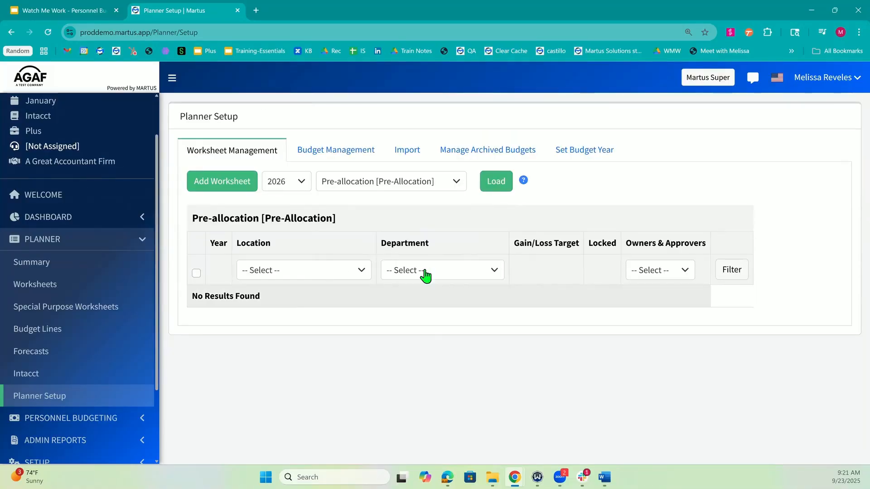
# Add a worksheet for department 210 IT with no location selected to the Pre-allocation budget
pyautogui.click(236, 186)
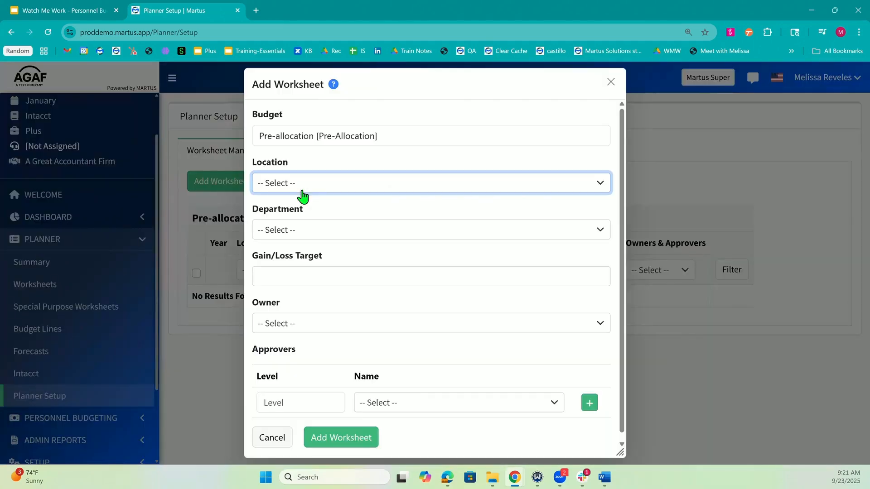
pyautogui.click(337, 232)
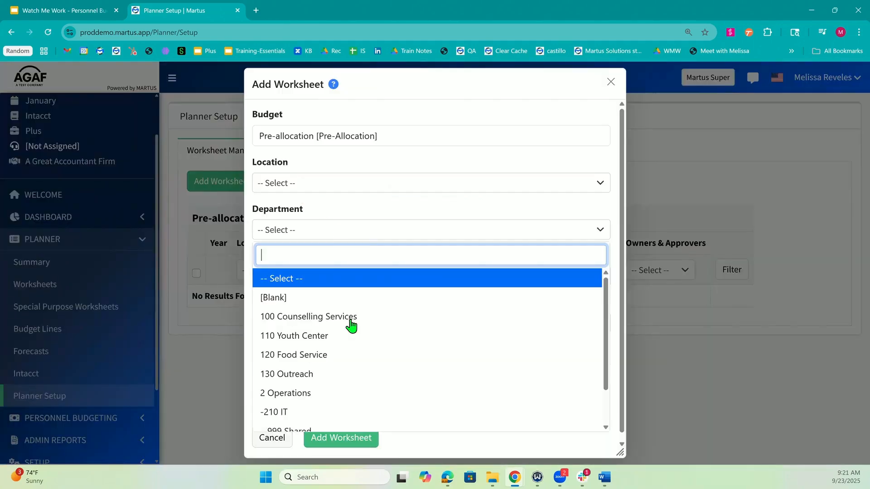
pyautogui.click(320, 414)
pyautogui.click(327, 259)
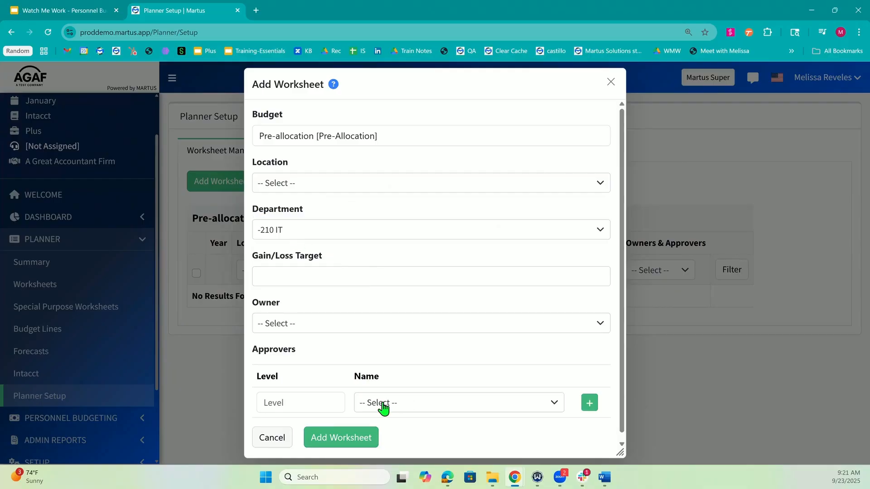
pyautogui.click(349, 439)
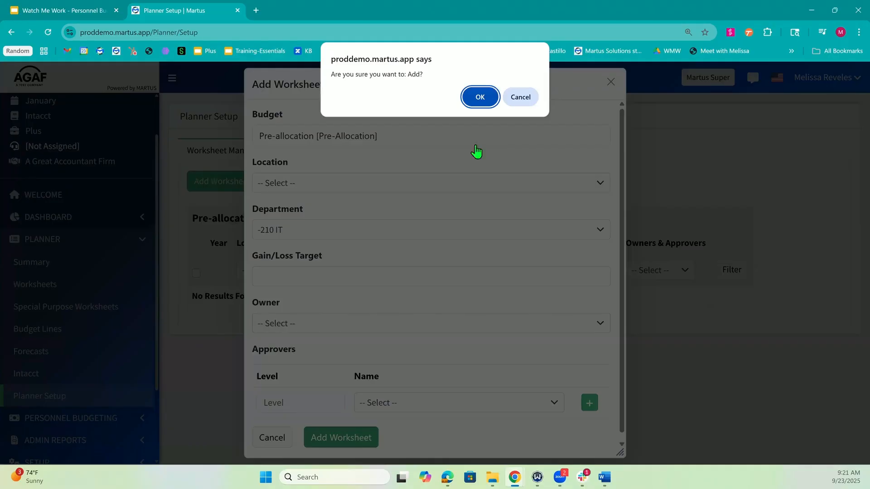
pyautogui.click(488, 99)
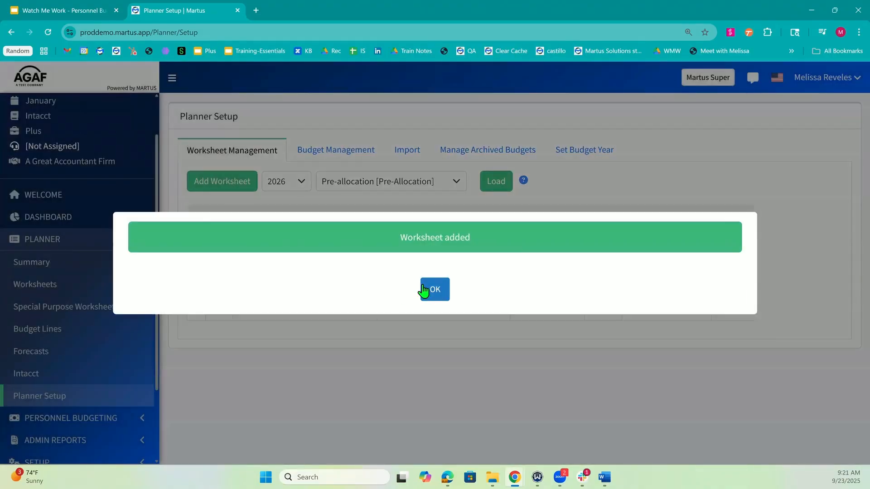
pyautogui.click(434, 289)
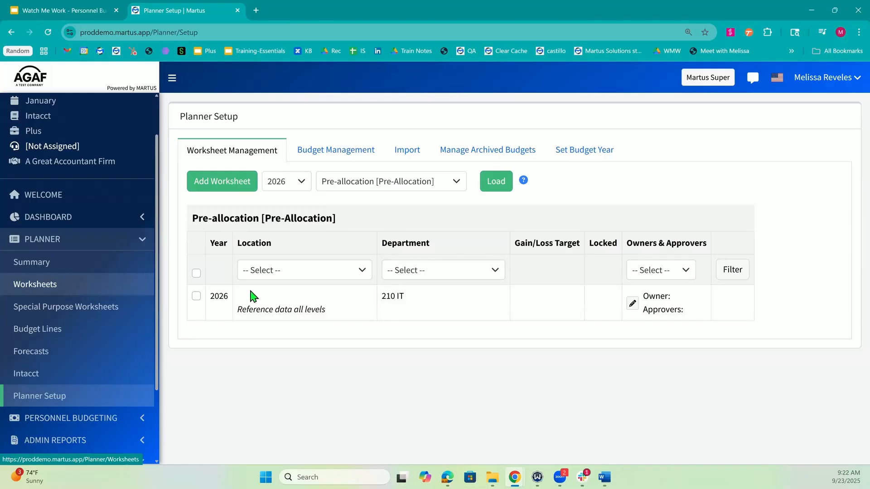
# List the planner worksheets of the 2026 Pre-allocation budget and open the 210 IT worksheet
pyautogui.click(84, 285)
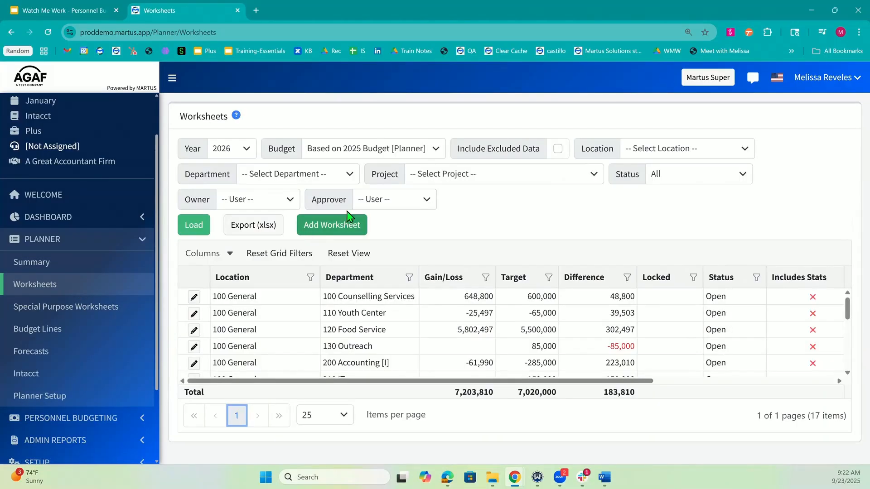
pyautogui.click(317, 149)
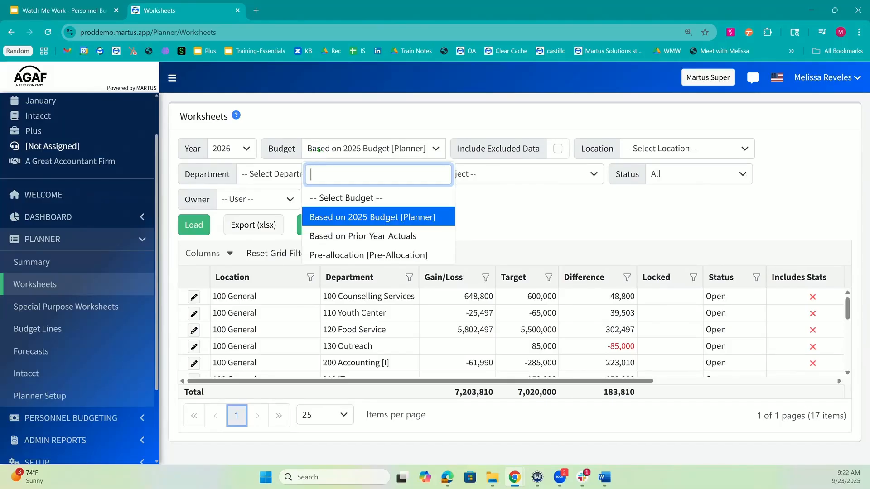
pyautogui.click(368, 255)
pyautogui.click(195, 227)
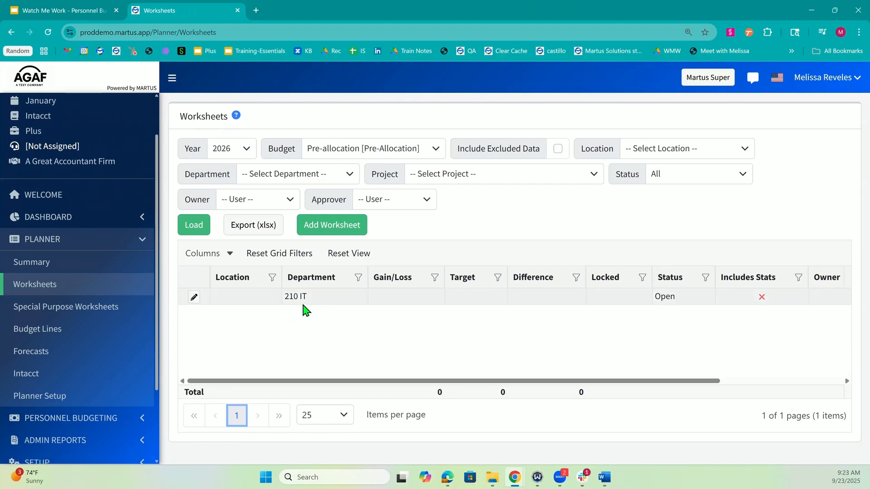
pyautogui.click(194, 298)
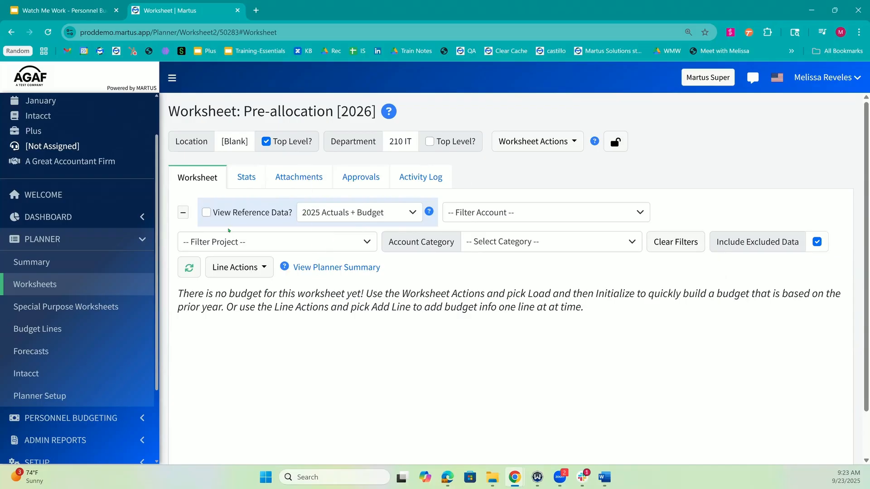
# Turn on reference data for the worksheet, try the 2025 Actuals and 2025 Budget options, and set it to 2025 Actuals + Budget
pyautogui.click(206, 214)
pyautogui.click(331, 213)
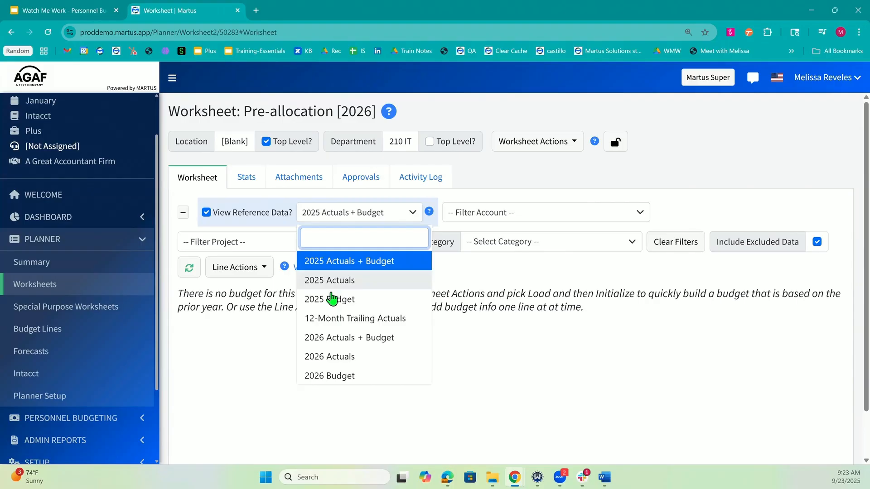
pyautogui.click(331, 280)
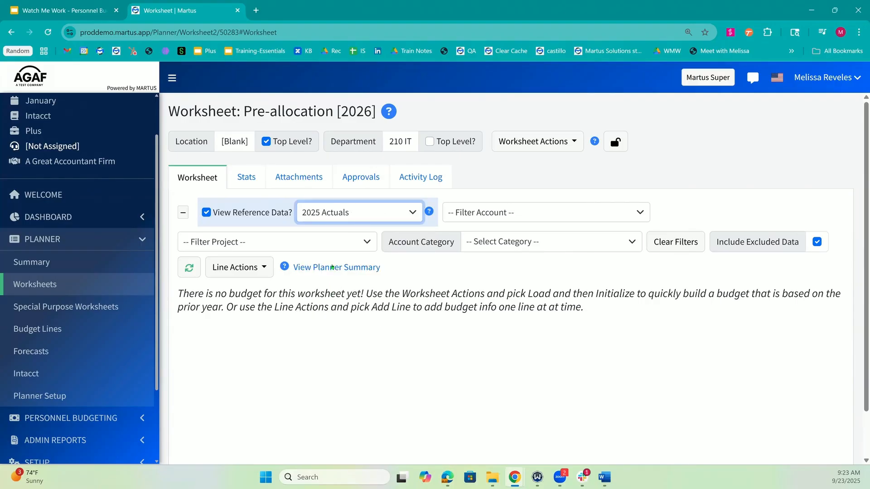
pyautogui.click(329, 221)
pyautogui.click(322, 298)
pyautogui.click(326, 226)
pyautogui.click(327, 258)
pyautogui.click(368, 289)
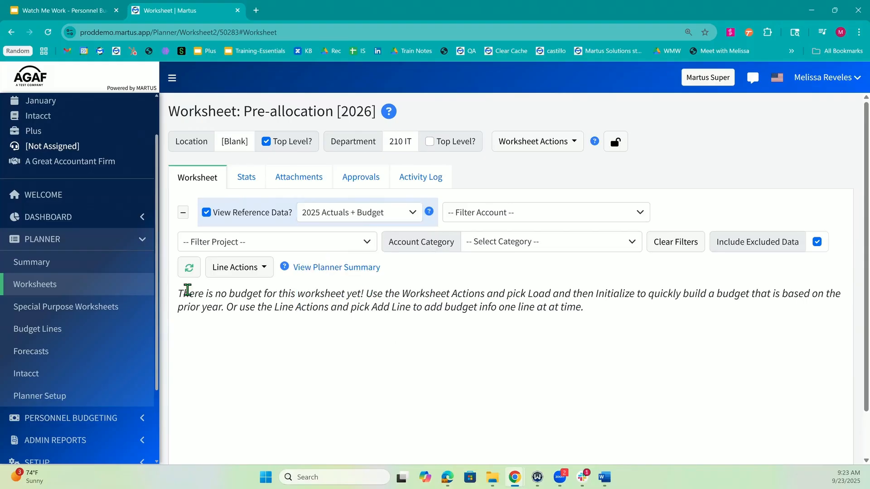
# Add a budget line for account 5340 Software Subscriptions with project 999 Non-Project or Grant Related
pyautogui.click(249, 274)
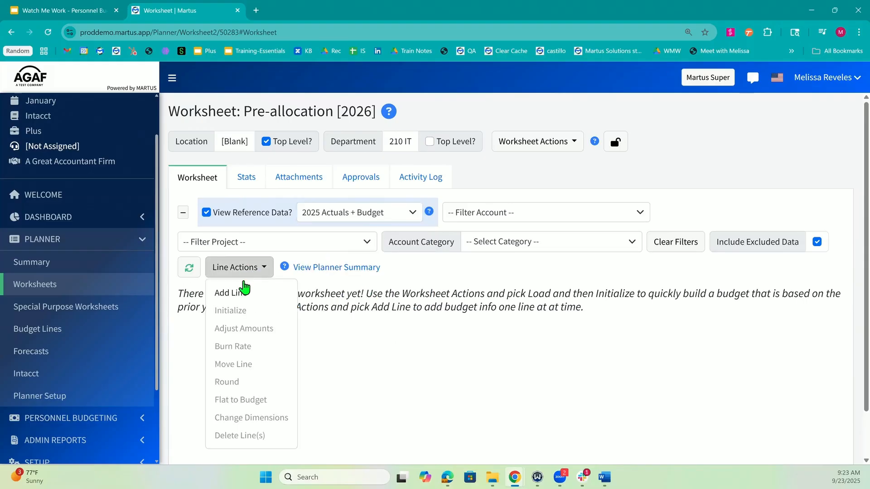
pyautogui.click(240, 294)
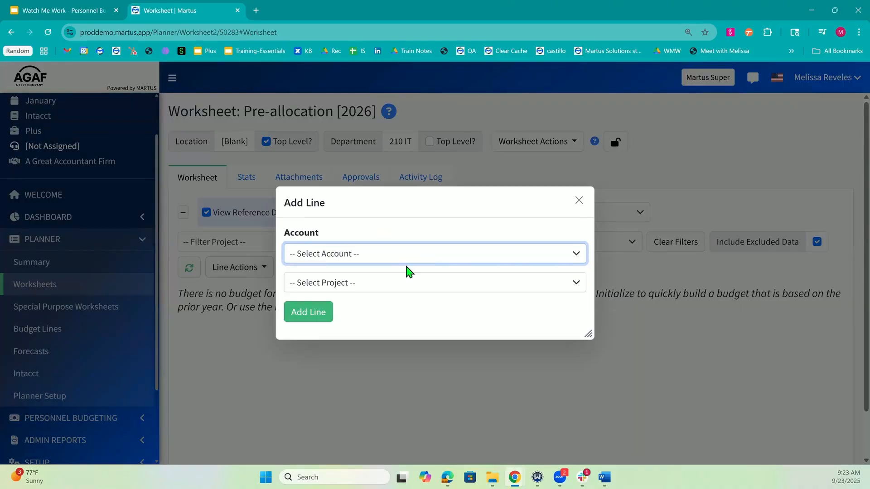
pyautogui.click(398, 254)
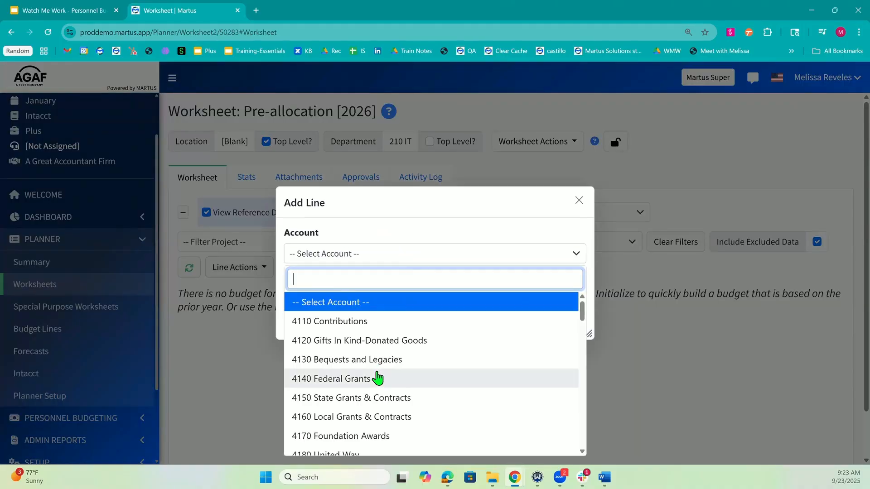
pyautogui.scroll(-15, 378, 378)
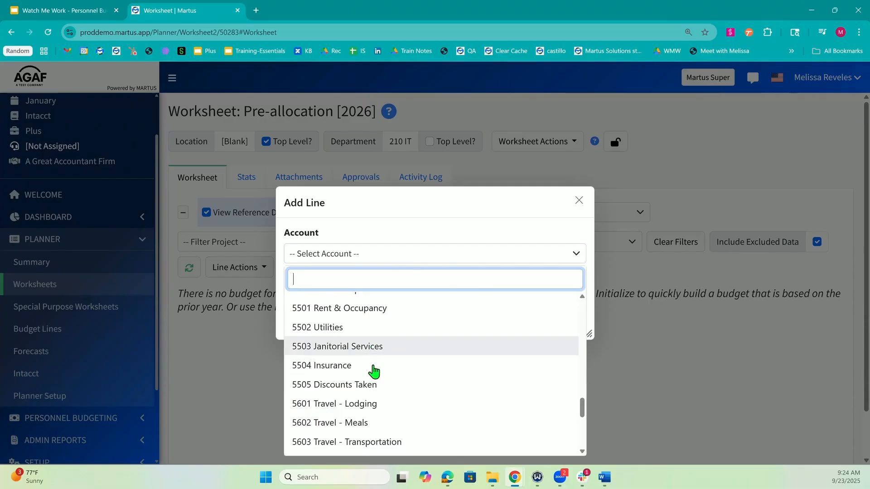
pyautogui.scroll(2, 377, 349)
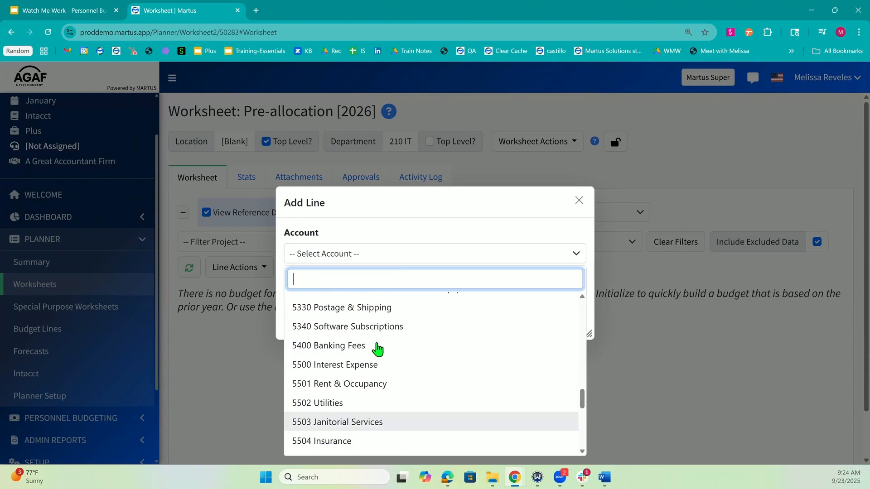
pyautogui.click(374, 330)
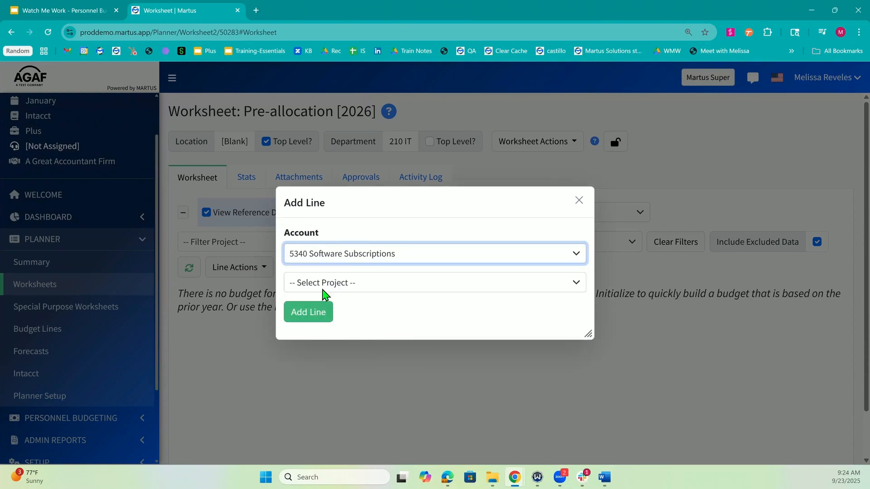
pyautogui.click(353, 285)
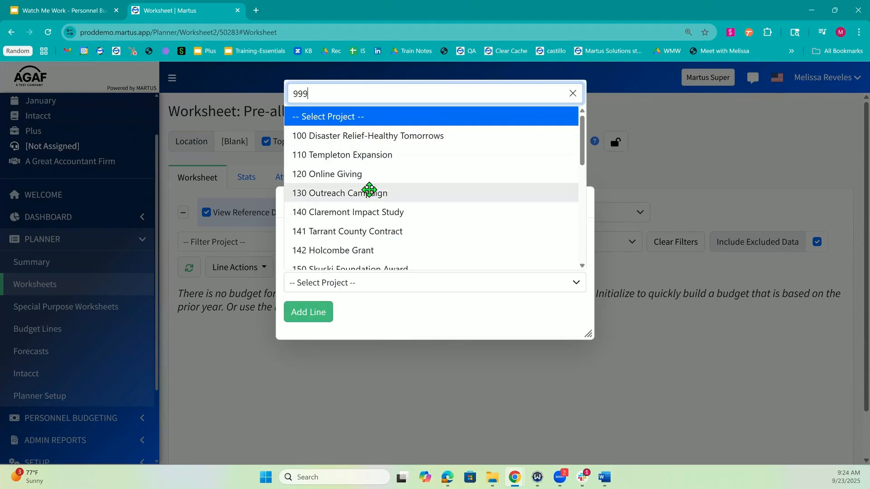
pyautogui.click(370, 328)
pyautogui.click(312, 315)
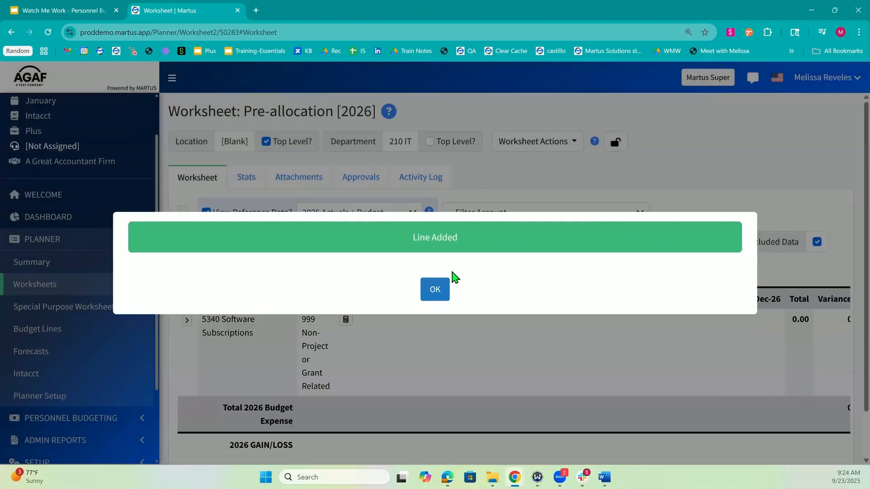
pyautogui.click(436, 286)
# Add a budget line for account 5310 Telephone & Telecom with project 999 Non-Project or Grant Related
pyautogui.click(247, 270)
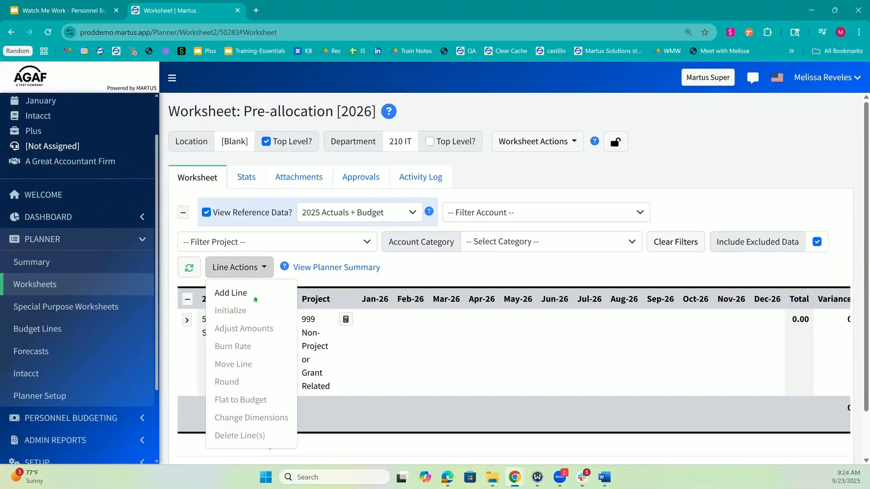
pyautogui.click(257, 292)
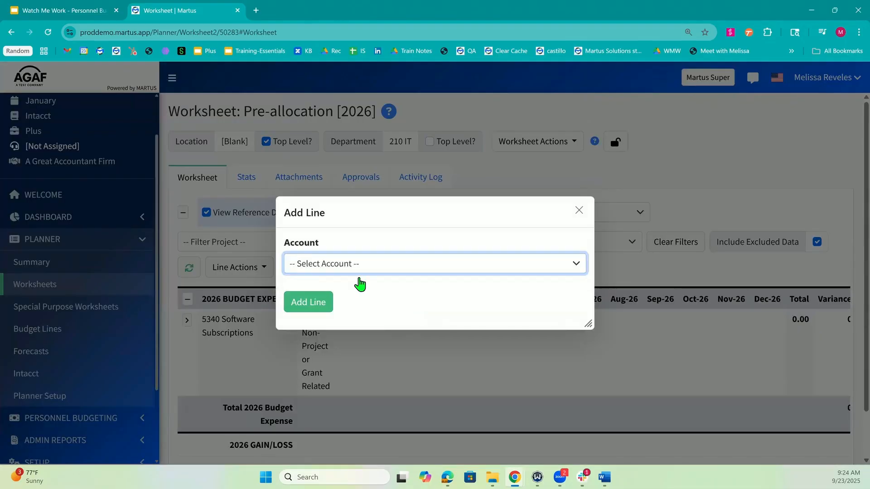
pyautogui.click(375, 260)
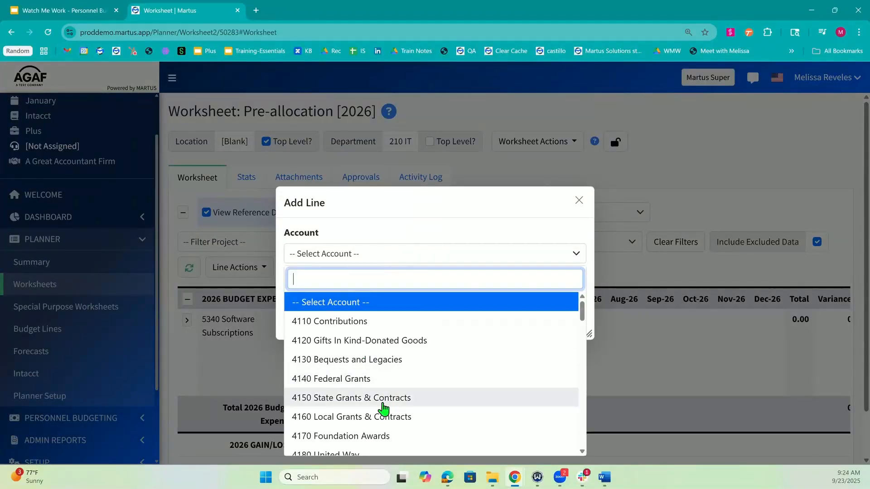
pyautogui.scroll(-15, 384, 409)
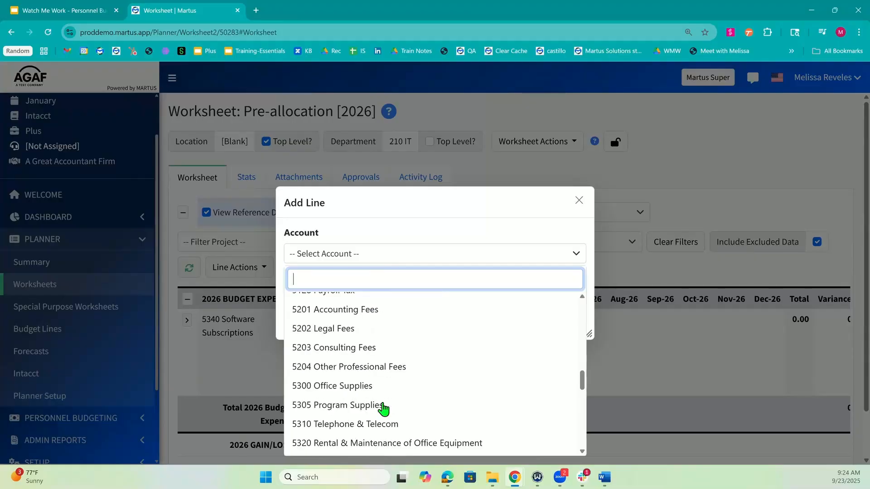
pyautogui.scroll(-1, 383, 409)
pyautogui.click(383, 365)
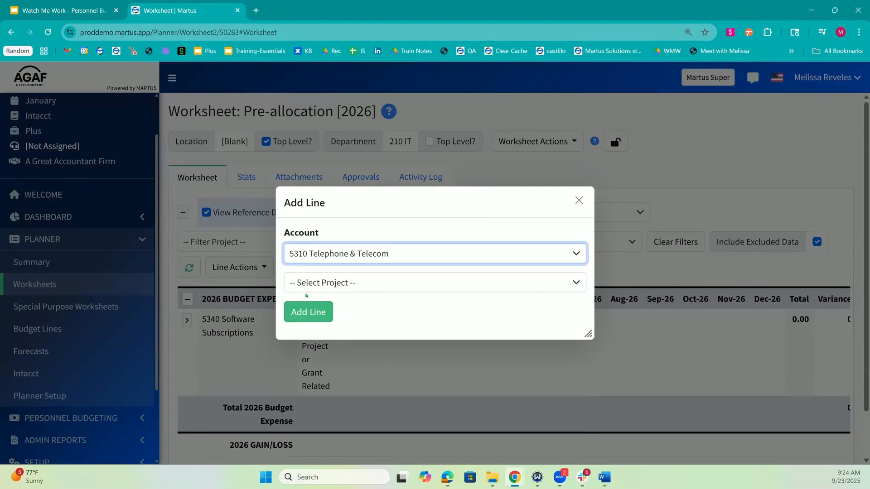
pyautogui.click(323, 282)
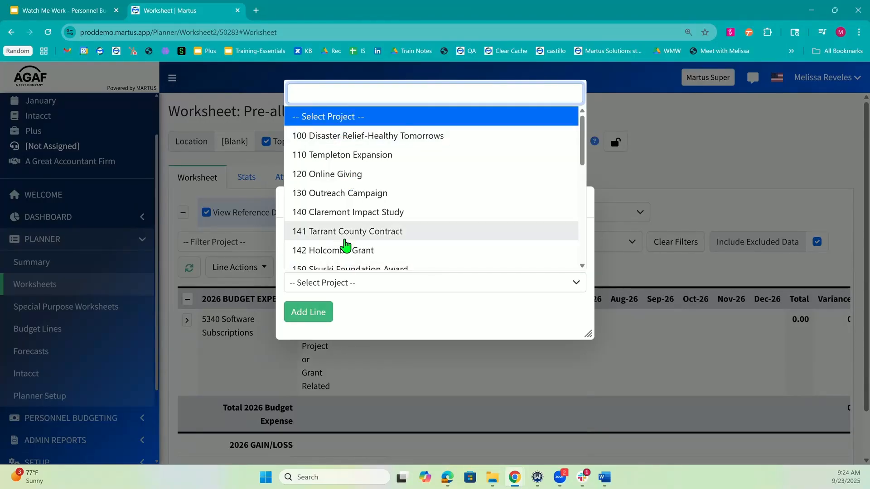
pyautogui.write('999')
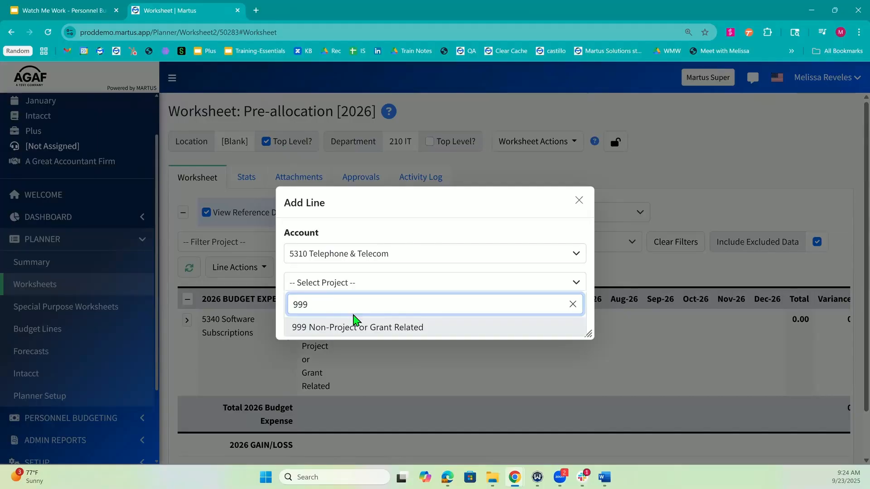
pyautogui.click(353, 327)
pyautogui.click(309, 311)
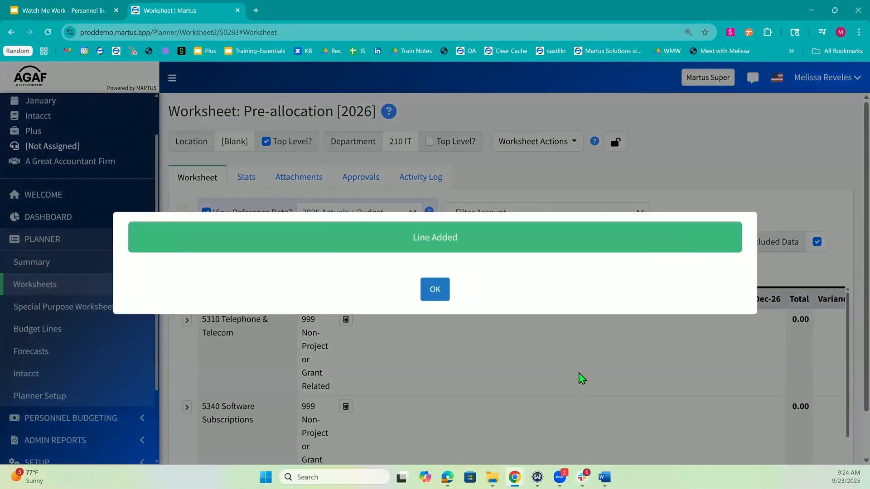
# Budget a monthly amount of 1000 from Jan-26 to Dec-26 on the 5310 Telephone & Telecom line and save it
pyautogui.scroll(-2, 513, 286)
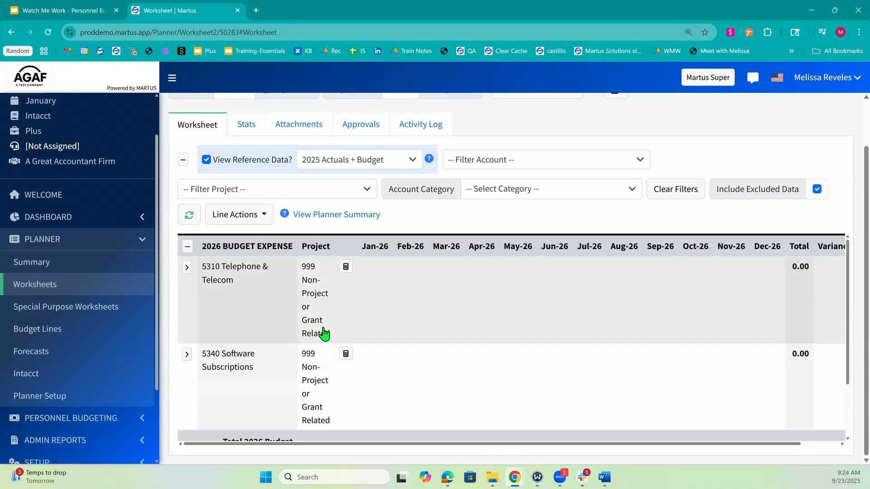
pyautogui.scroll(-2, 325, 334)
pyautogui.scroll(2, 324, 334)
pyautogui.click(347, 268)
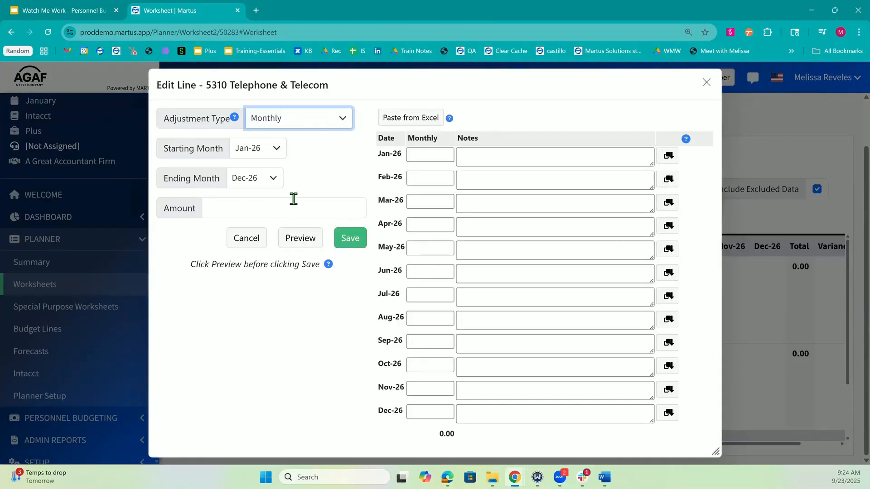
pyautogui.click(294, 199)
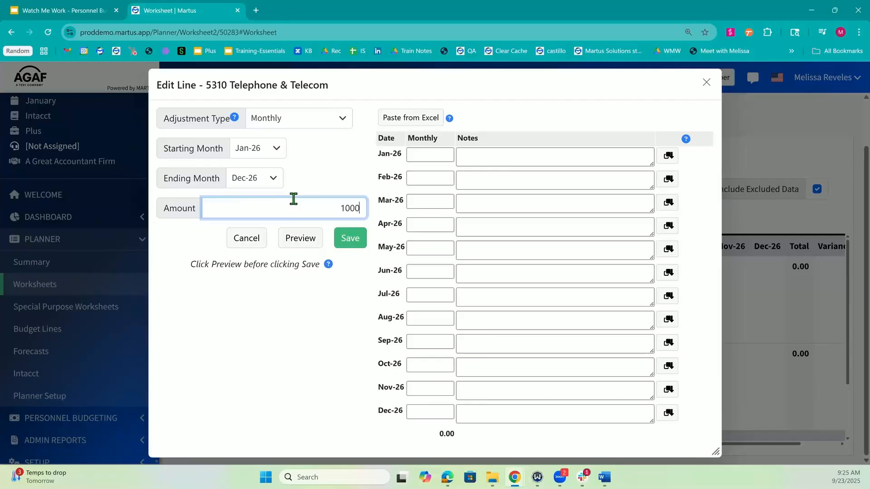
pyautogui.click(309, 232)
pyautogui.click(358, 240)
# Budget a monthly amount of 5000 from Jan-26 to Dec-26 on the 5340 Software Subscriptions line and save it
pyautogui.click(346, 354)
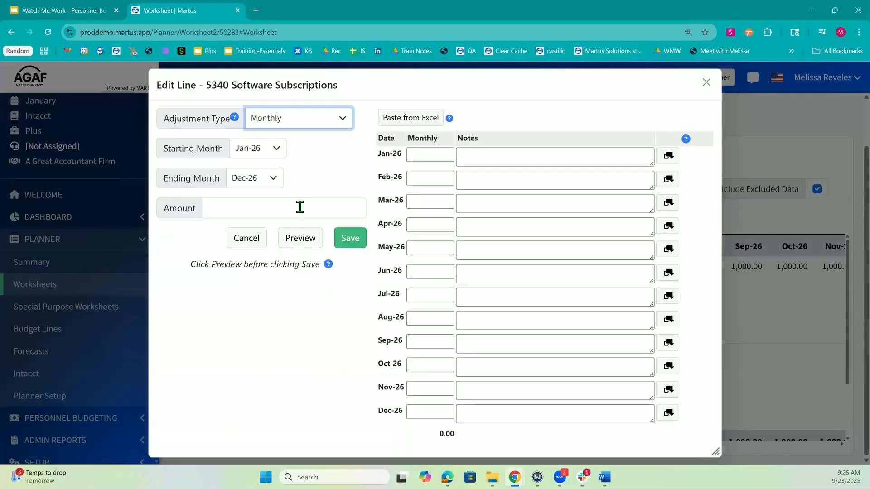
pyautogui.click(300, 207)
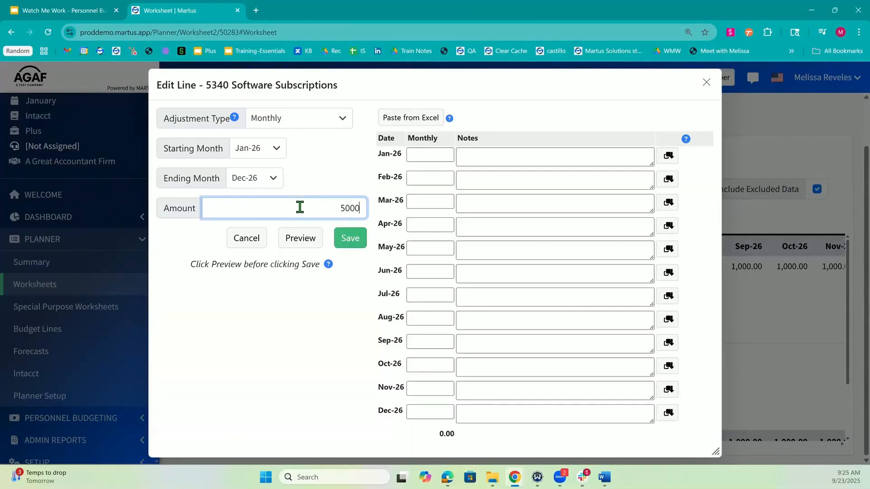
pyautogui.click(300, 238)
pyautogui.click(351, 238)
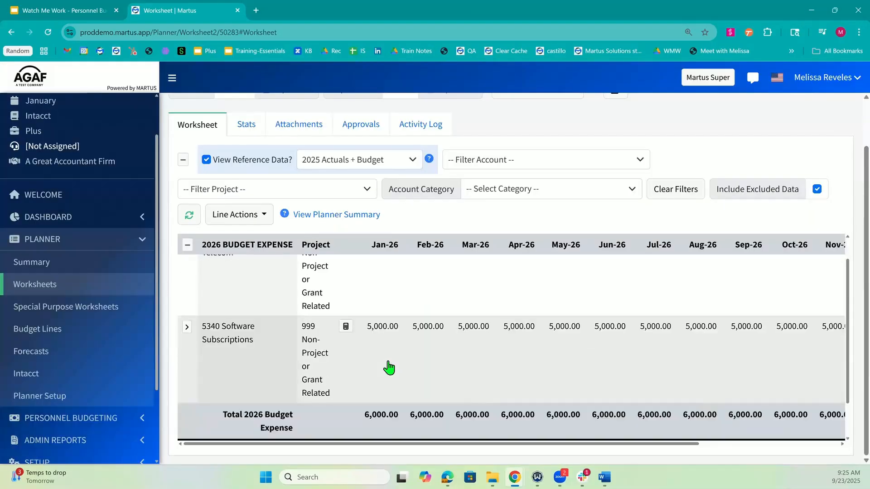
# Open the allocation setup of the 210 IT Pre-allocation worksheet and start adding a new target worksheet
pyautogui.scroll(-2, 389, 368)
pyautogui.scroll(3, 389, 368)
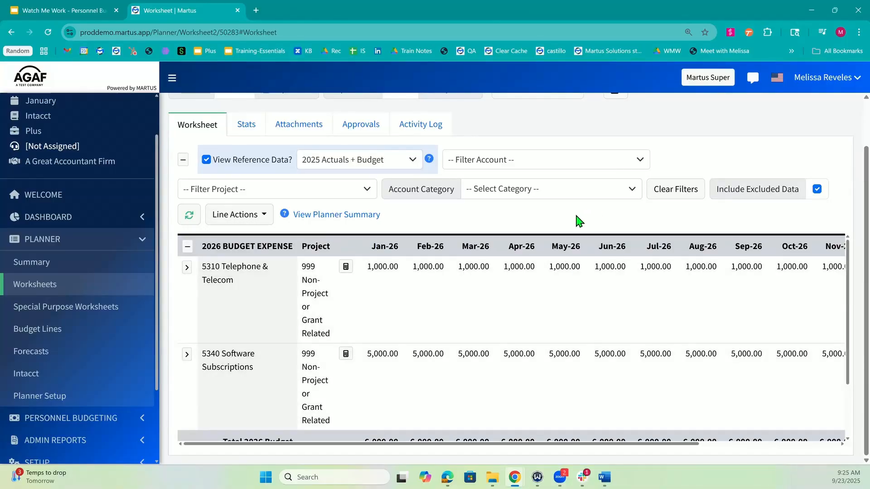
pyautogui.scroll(2, 580, 221)
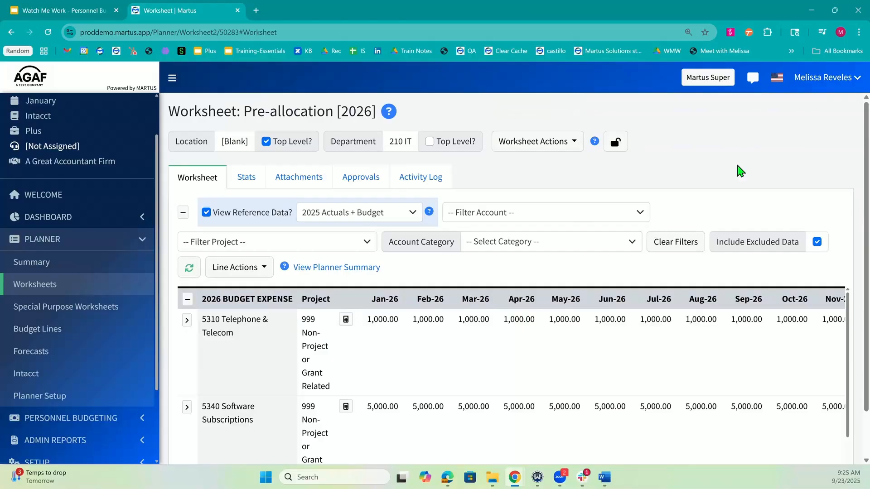
pyautogui.click(574, 142)
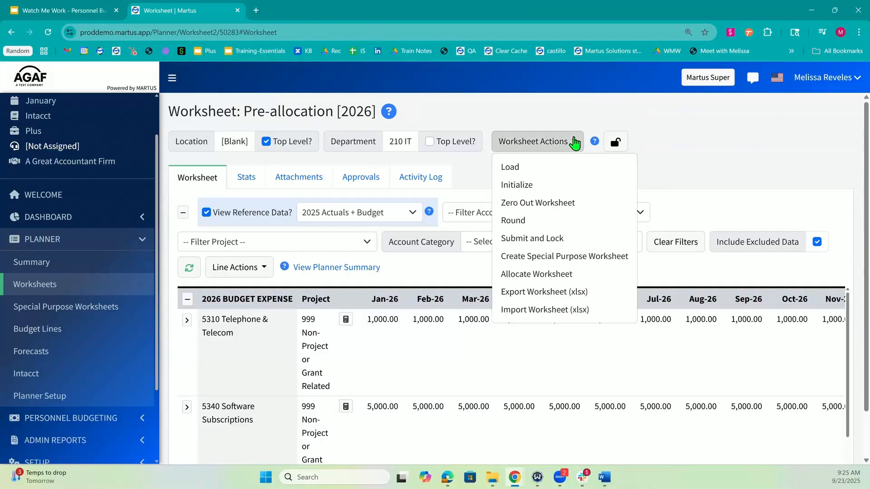
pyautogui.click(564, 277)
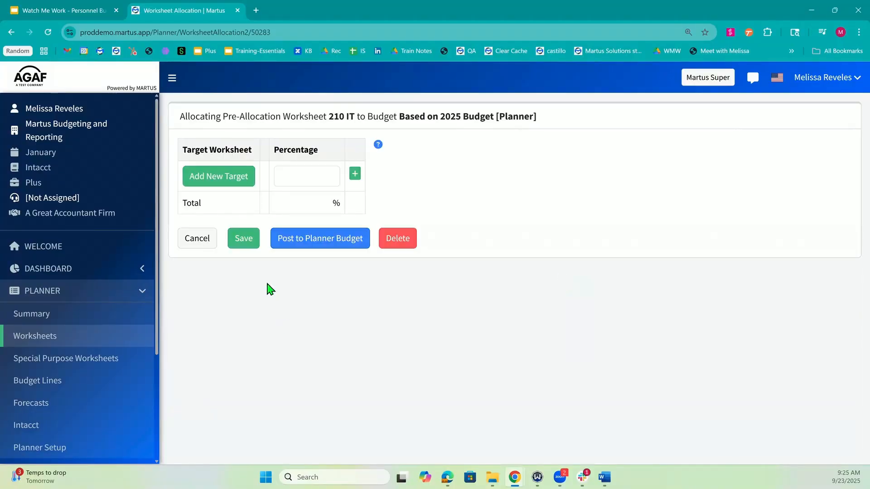
pyautogui.click(243, 176)
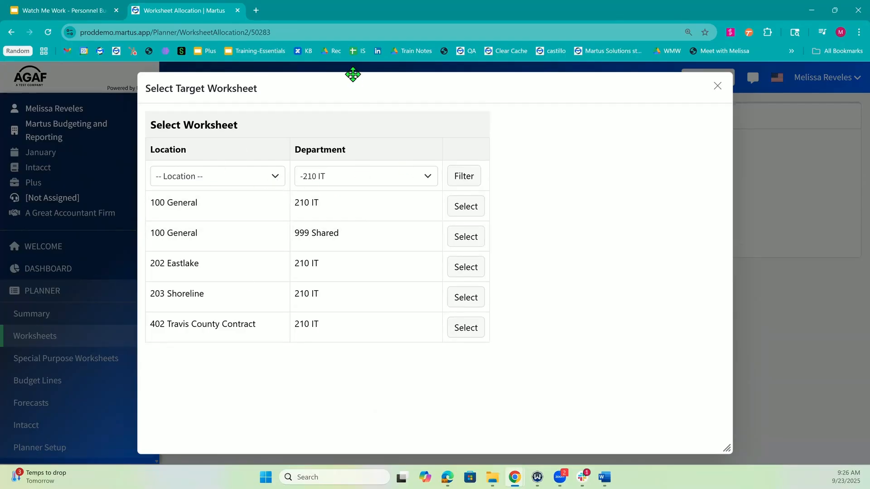
# Try filtering the selectable target worksheets by location 100 General, and reset the location filter
pyautogui.moveTo(353, 80); pyautogui.dragTo(570, 99)
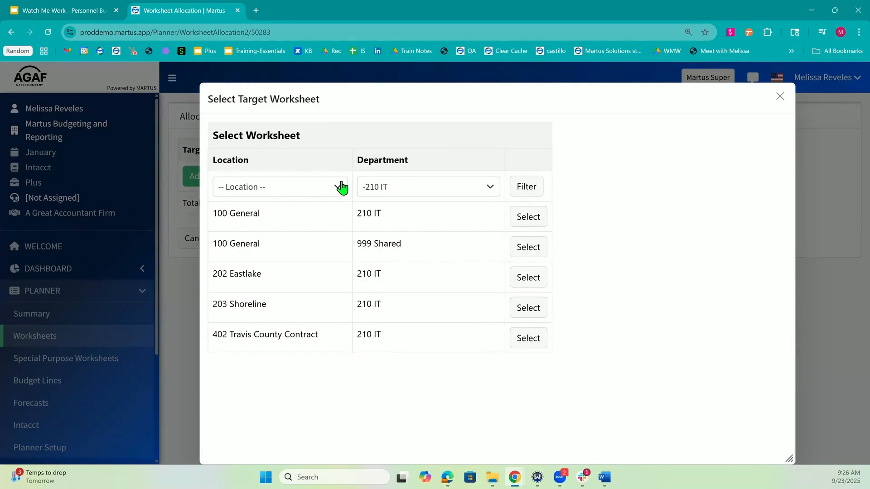
pyautogui.click(316, 277)
pyautogui.click(538, 190)
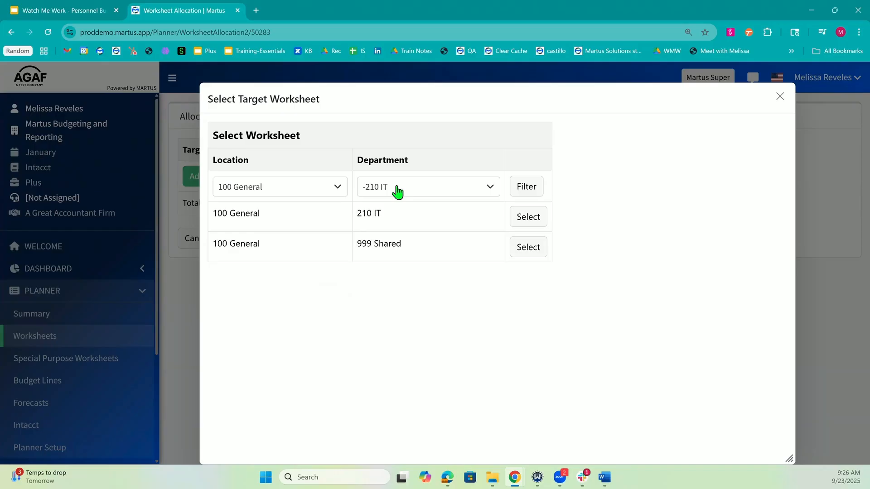
pyautogui.click(316, 192)
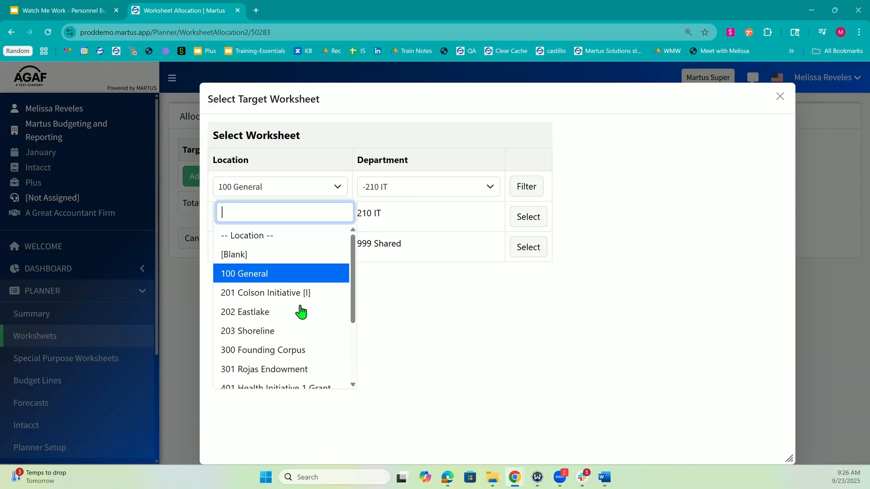
pyautogui.click(313, 236)
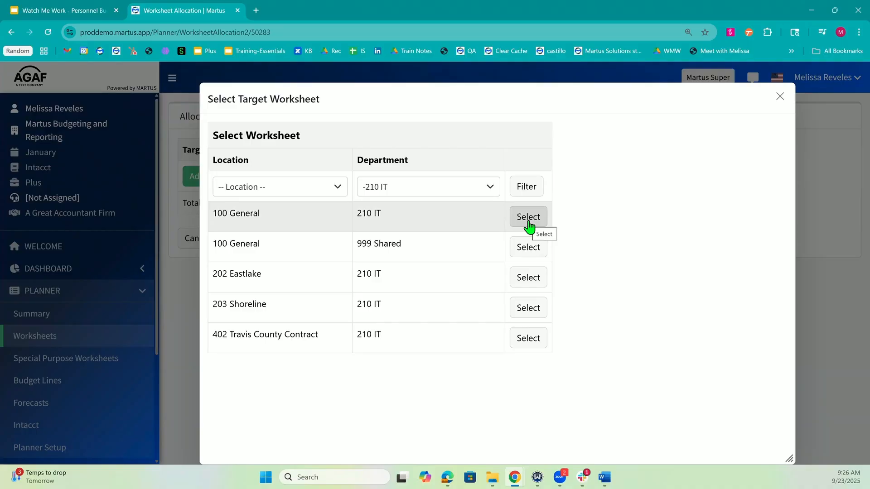
# Add the 100 General-210 IT worksheet as an allocation target with a percentage of 40
pyautogui.click(530, 224)
pyautogui.click(310, 175)
pyautogui.write('40')
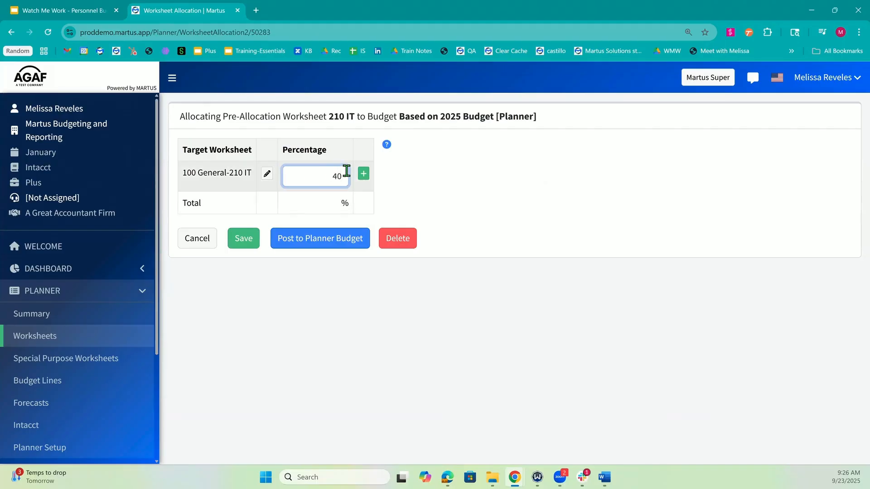
pyautogui.click(363, 174)
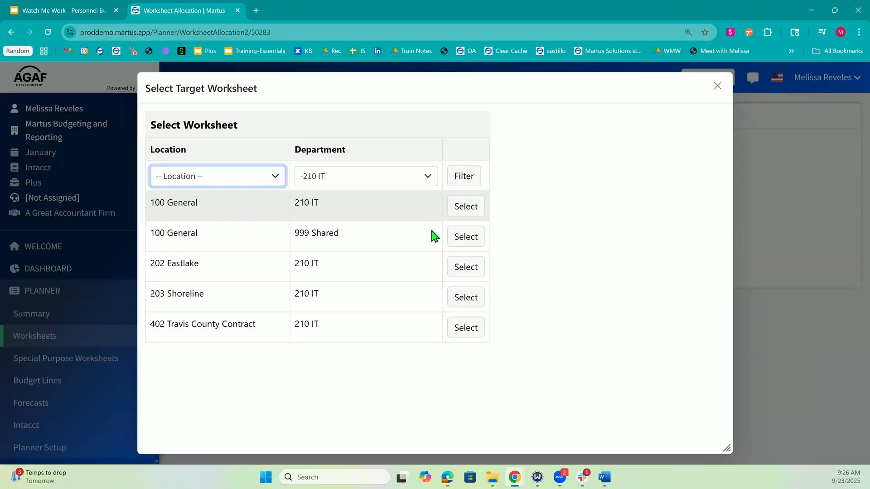
# Add the 202 Eastlake-210 IT worksheet as an allocation target with a percentage of 30
pyautogui.click(466, 237)
pyautogui.write('30')
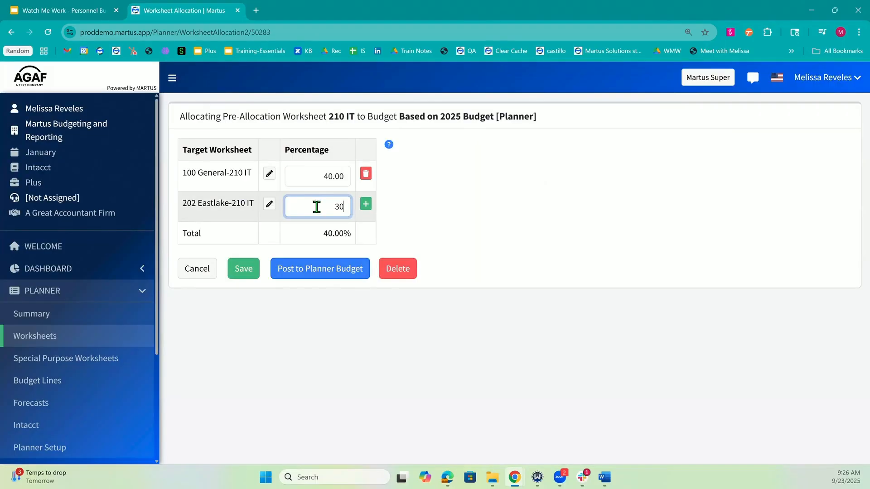
pyautogui.click(365, 204)
# Add the 203 Shoreline-210 IT worksheet as an allocation target with a percentage of 15
pyautogui.doubleClick(328, 267)
pyautogui.click(229, 243)
pyautogui.click(466, 297)
pyautogui.click(332, 235)
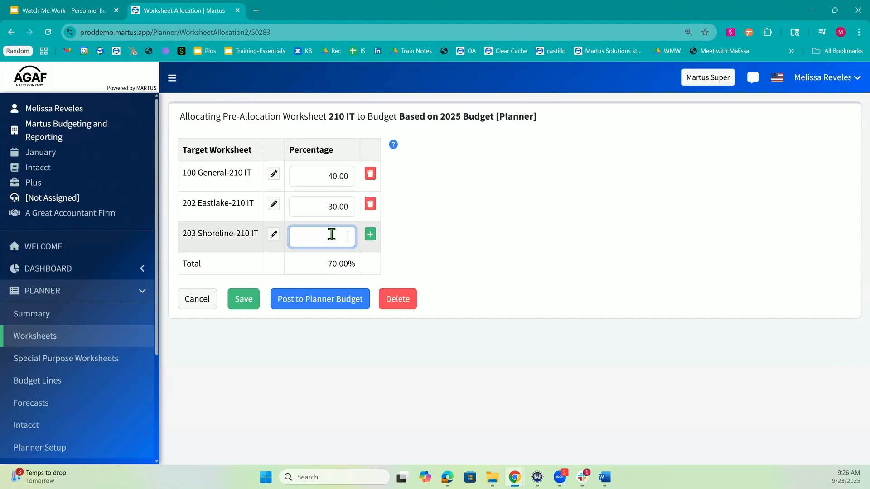
pyautogui.write('15')
pyautogui.click(370, 234)
# Add the 402 Travis County Contract-210 IT worksheet as a target with a percentage of 15 and save the allocation
pyautogui.click(385, 261)
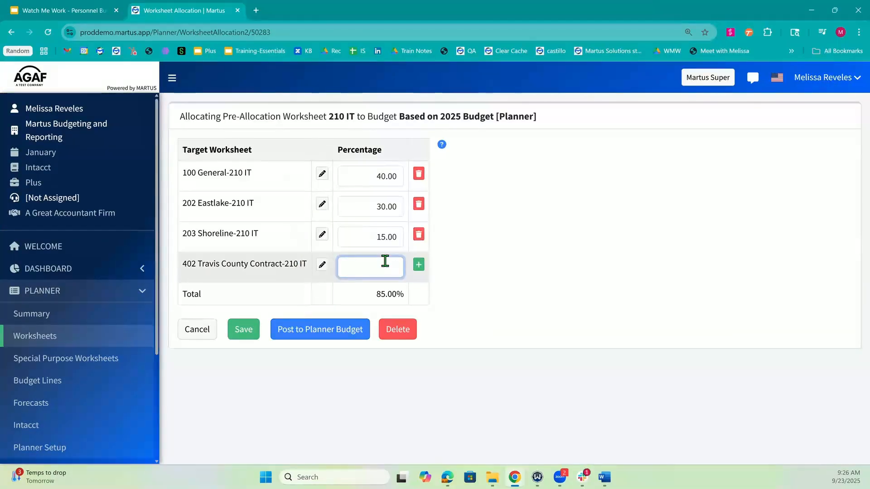
pyautogui.write('15')
pyautogui.click(418, 265)
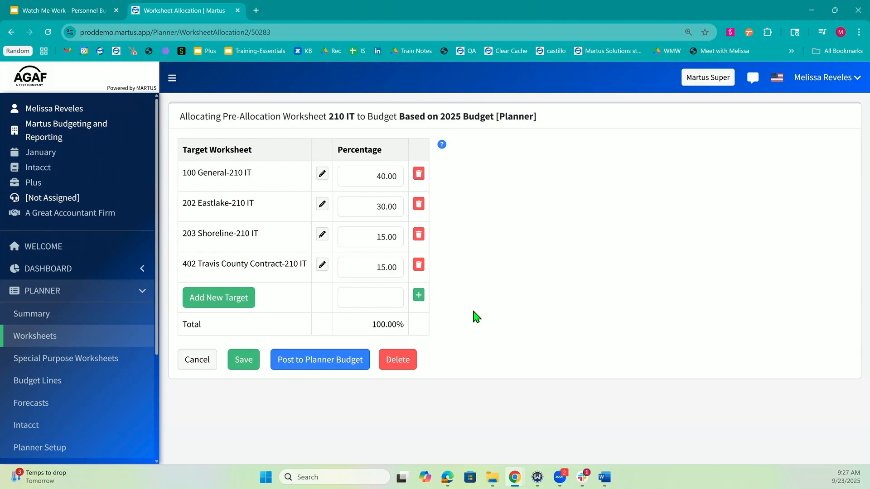
pyautogui.click(251, 361)
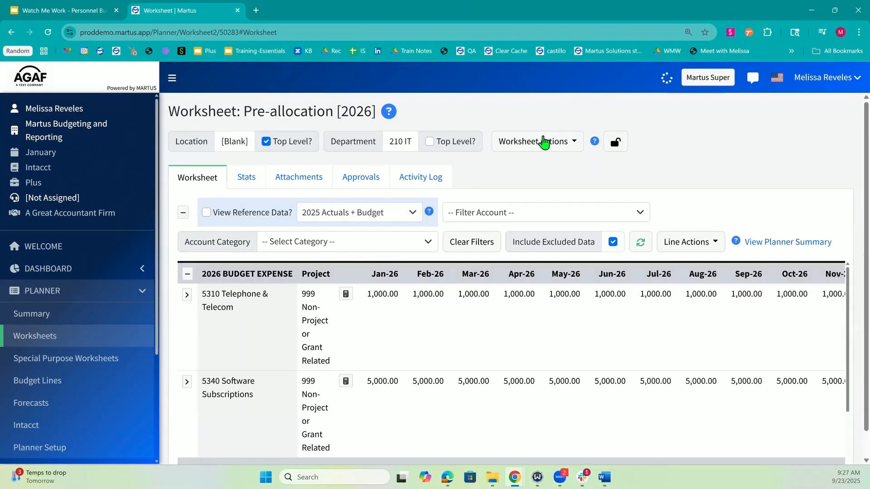
# Reopen the Pre-allocation worksheet's allocation, post it to the planner budget, and check the job in the updater task queue
pyautogui.click(566, 144)
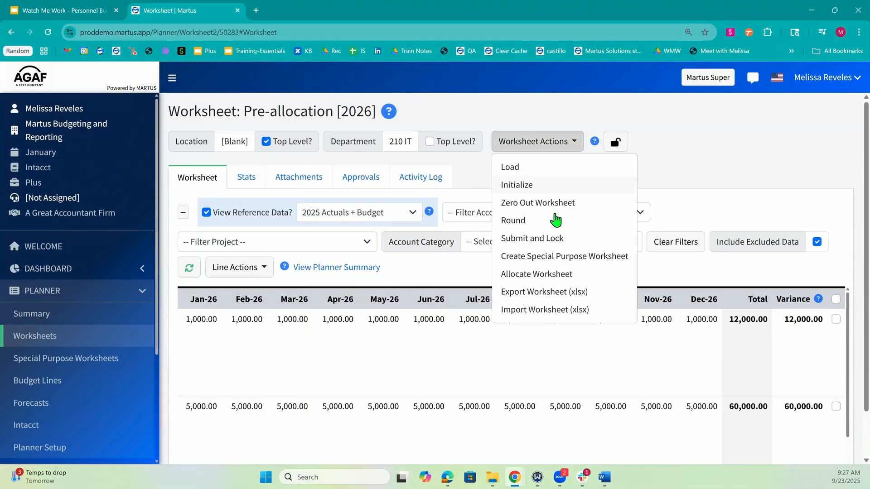
pyautogui.click(550, 274)
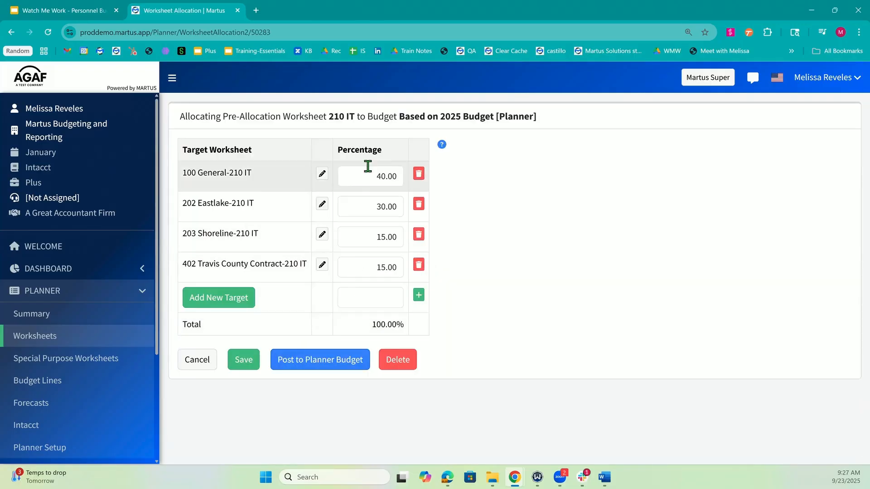
pyautogui.click(367, 274)
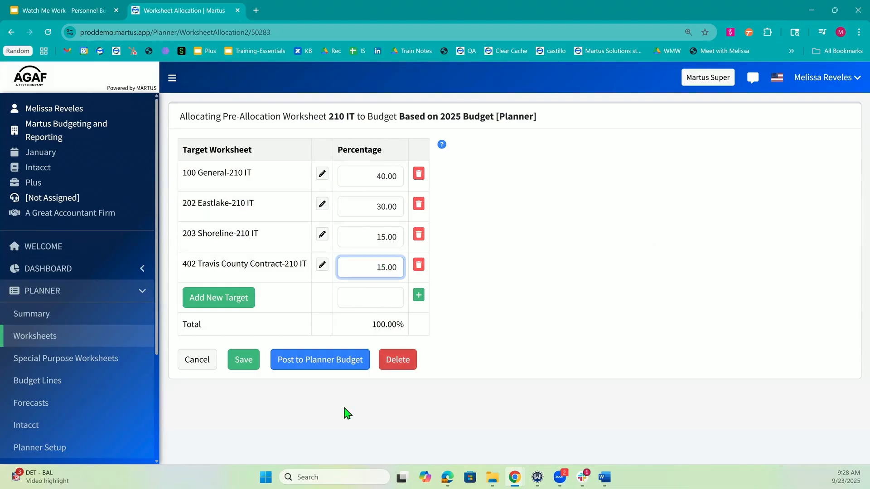
pyautogui.click(328, 370)
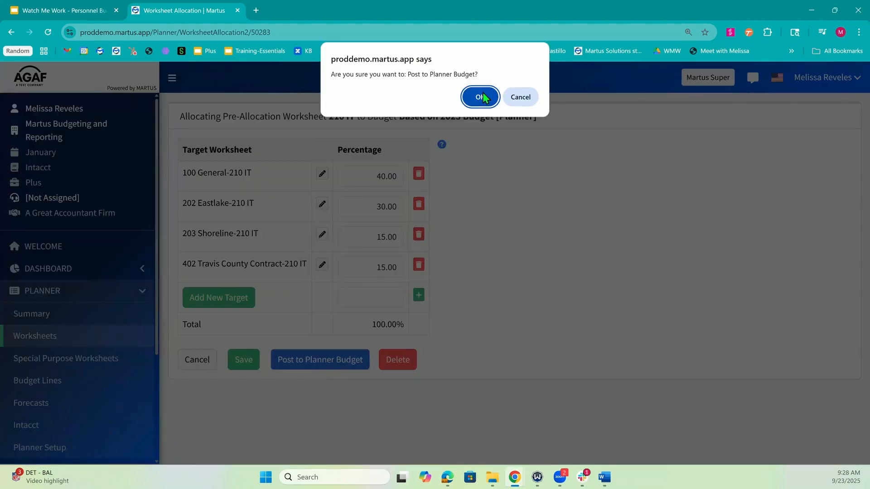
pyautogui.click(482, 93)
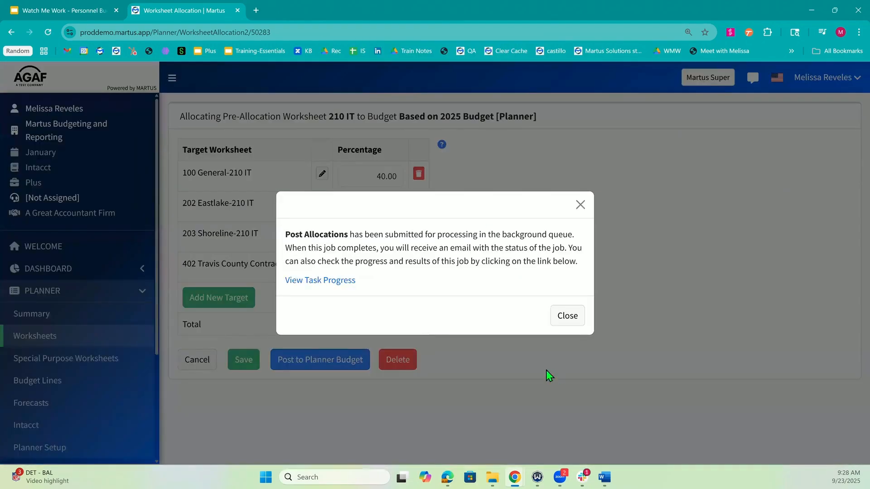
pyautogui.click(346, 286)
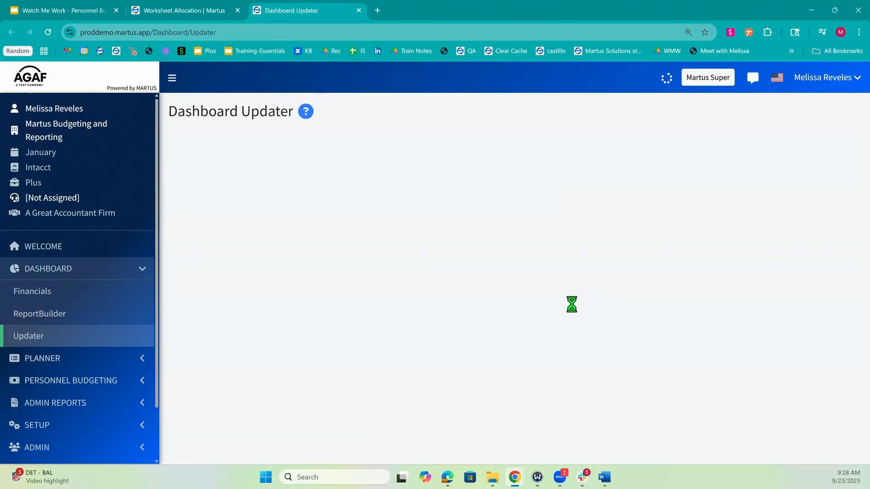
pyautogui.scroll(-3, 557, 316)
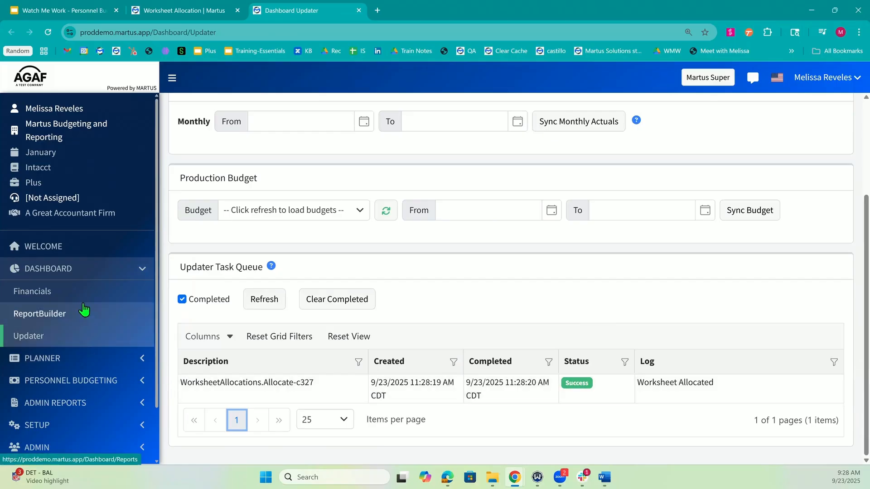
# List the 2026 planner worksheets for department 210 IT to review the allocated amounts per location
pyautogui.click(80, 358)
pyautogui.click(81, 337)
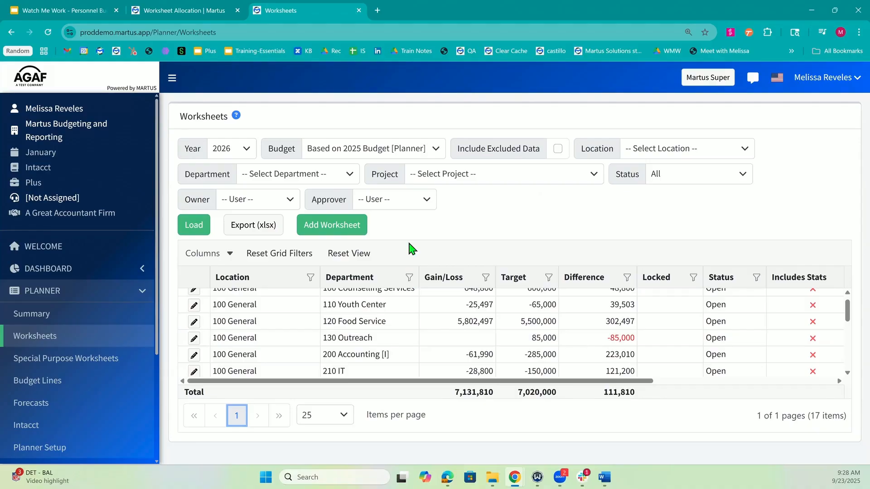
pyautogui.click(330, 175)
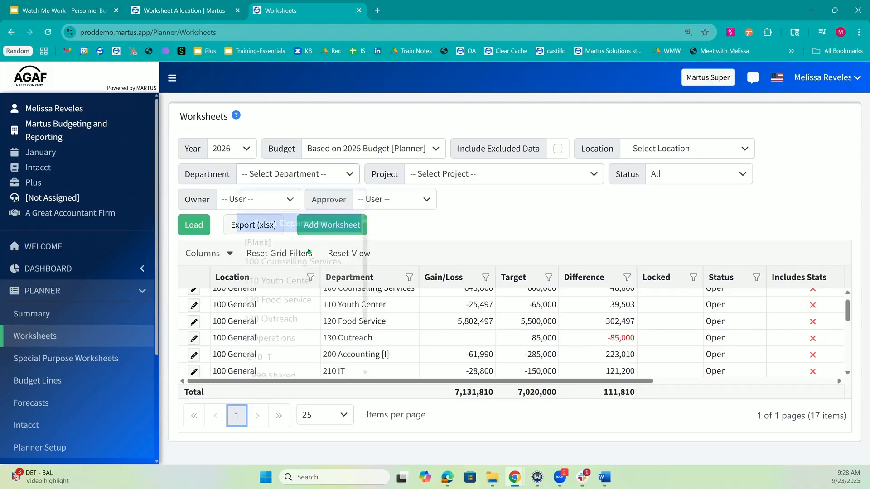
pyautogui.click(287, 357)
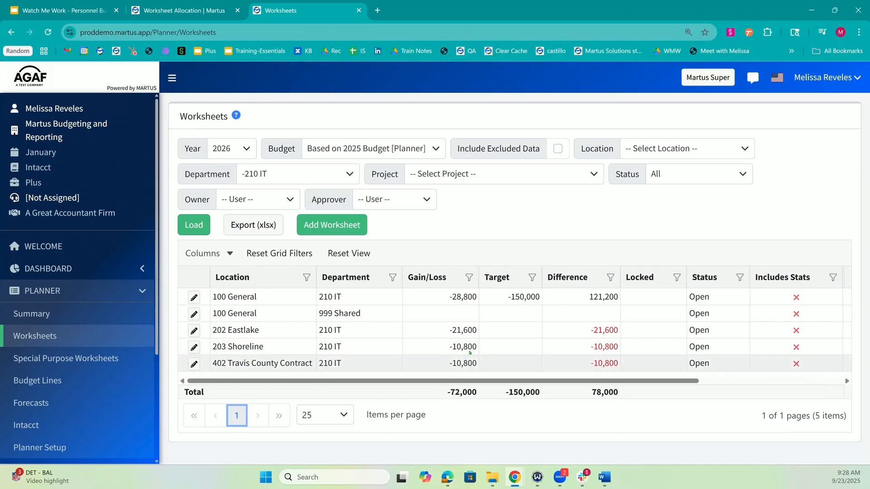
# Open the 202 Eastlake worksheet for department 210 IT and examine its monthly 2026 telephone and software subscription expense lines
pyautogui.click(193, 332)
pyautogui.scroll(-5, 519, 335)
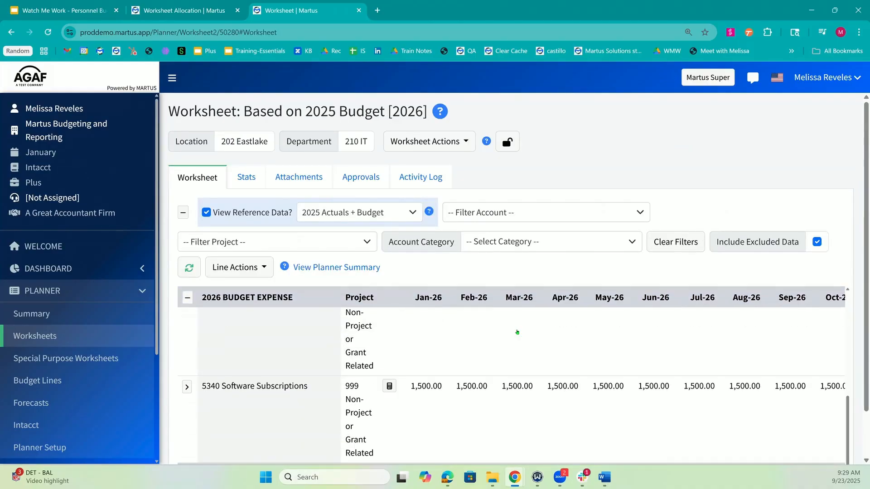
pyautogui.scroll(2, 517, 332)
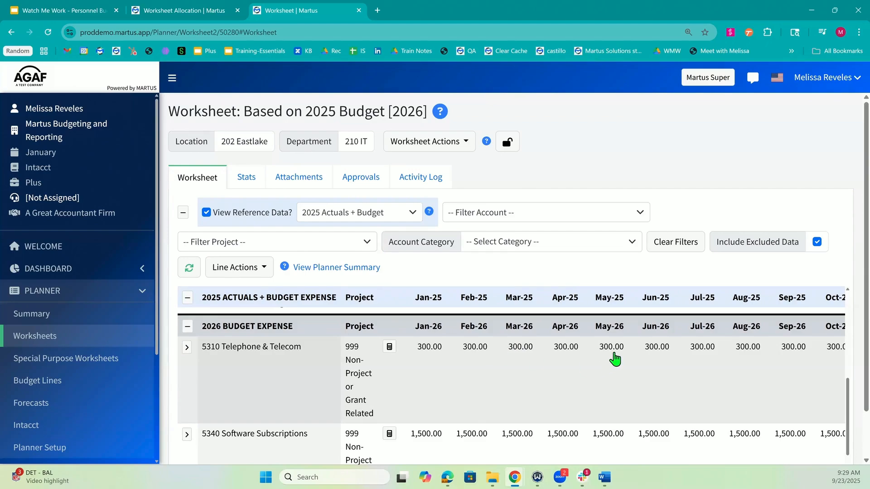
pyautogui.scroll(-1, 624, 363)
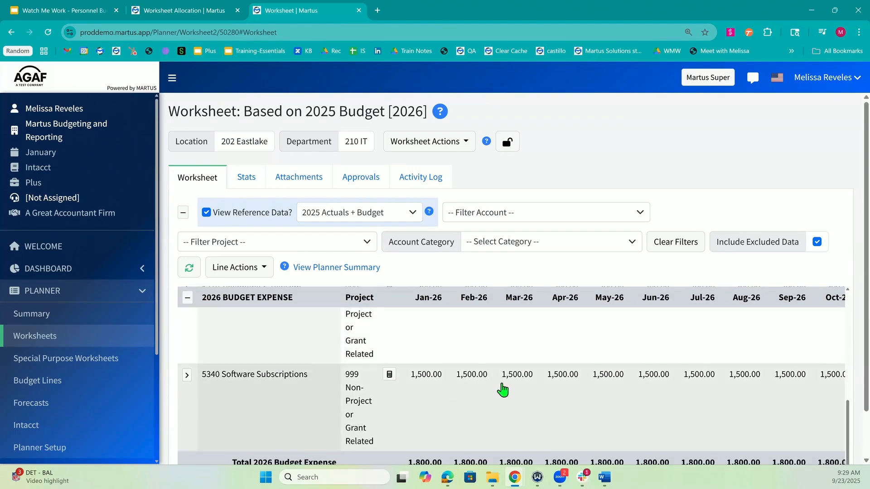
pyautogui.scroll(2, 503, 390)
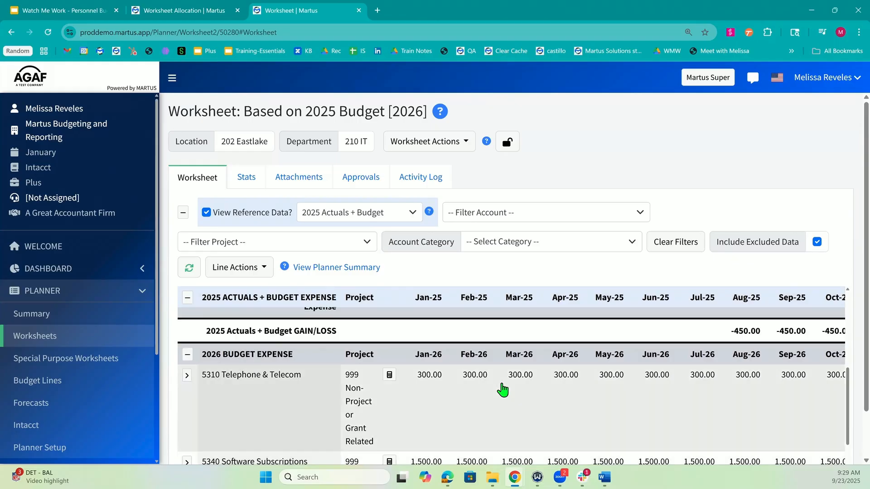
pyautogui.scroll(-1, 502, 390)
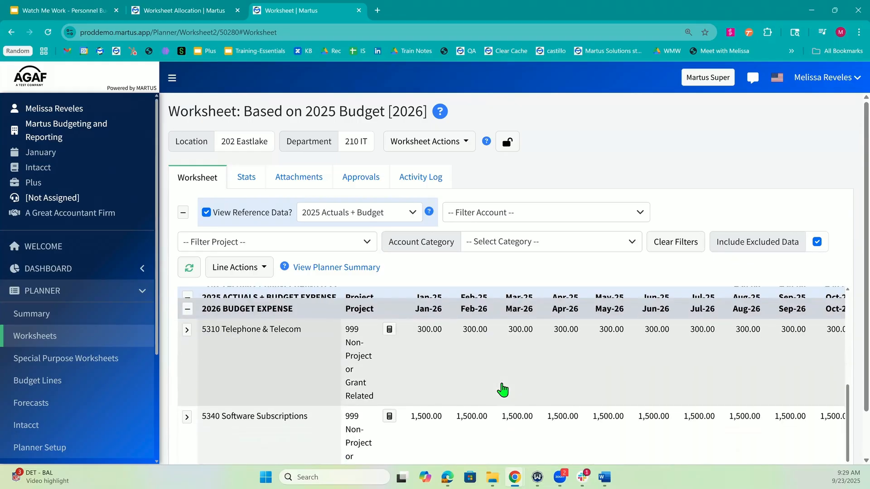
pyautogui.scroll(-2, 503, 389)
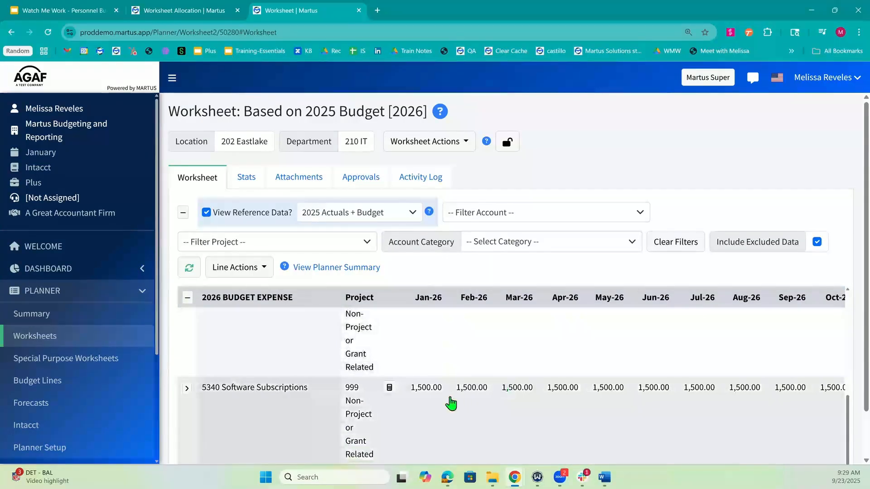
pyautogui.scroll(2, 449, 401)
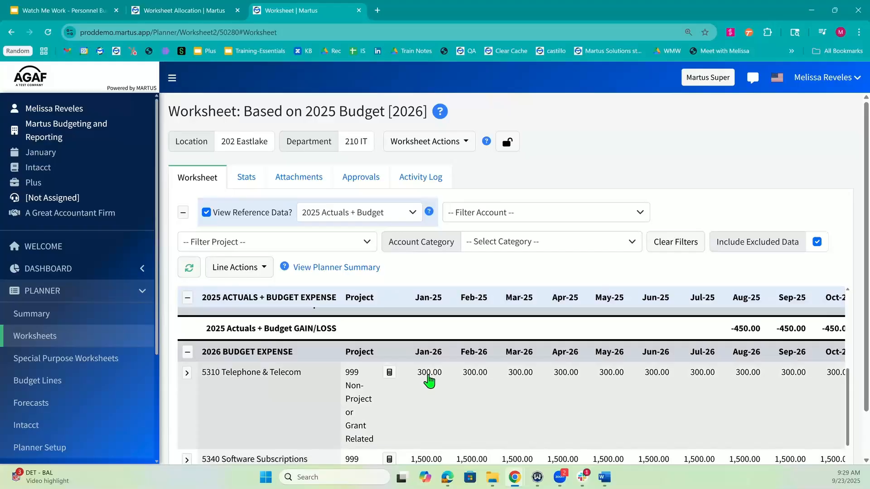
pyautogui.scroll(-2, 435, 411)
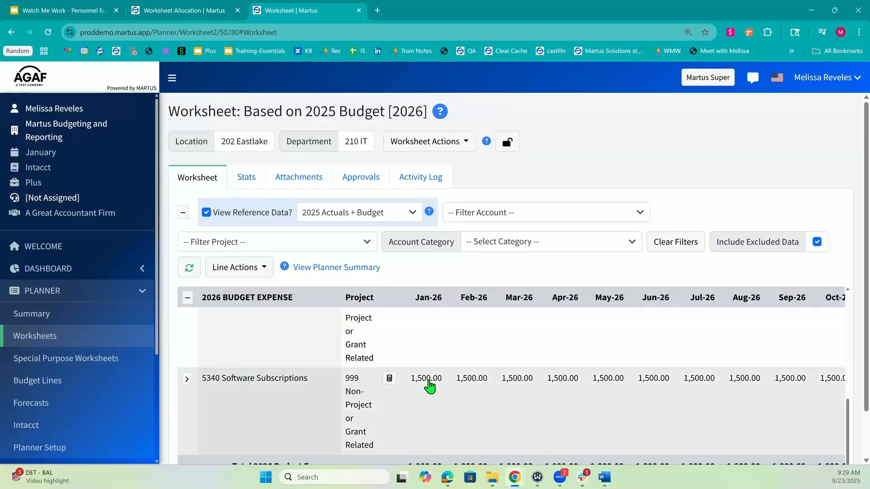
pyautogui.scroll(-1, 502, 389)
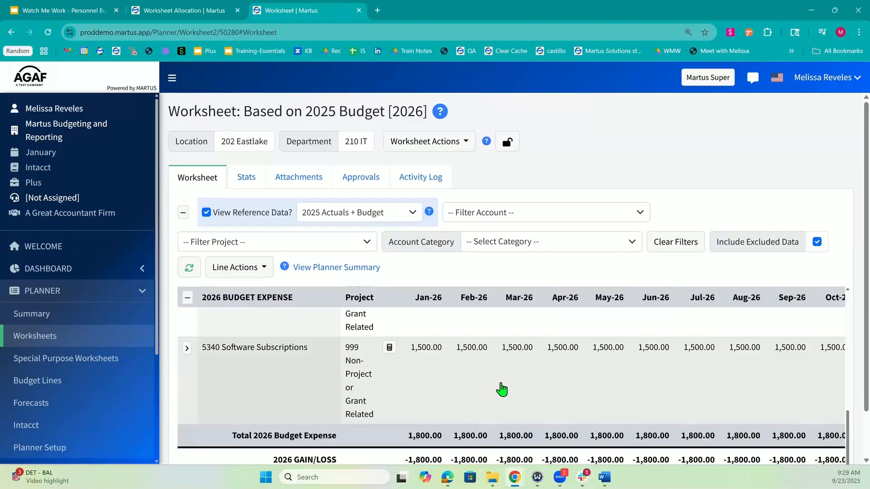
pyautogui.scroll(3, 501, 389)
pyautogui.scroll(-2, 502, 389)
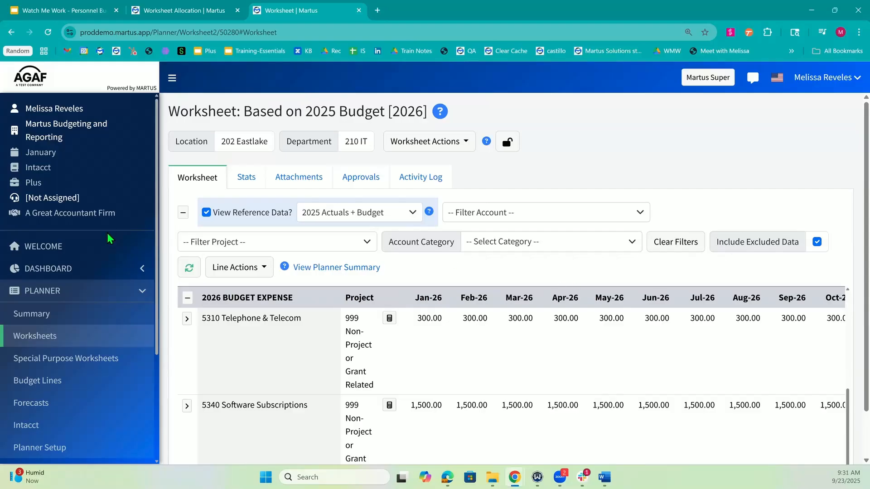
# Compare the worksheet's 2026 budget expense lines with the 2025 actuals and budget reference lines
pyautogui.click(99, 298)
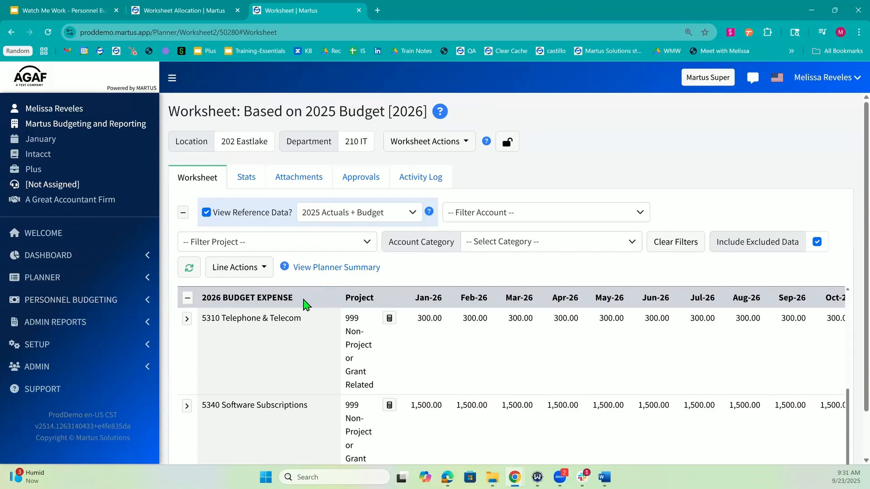
pyautogui.scroll(-3, 307, 304)
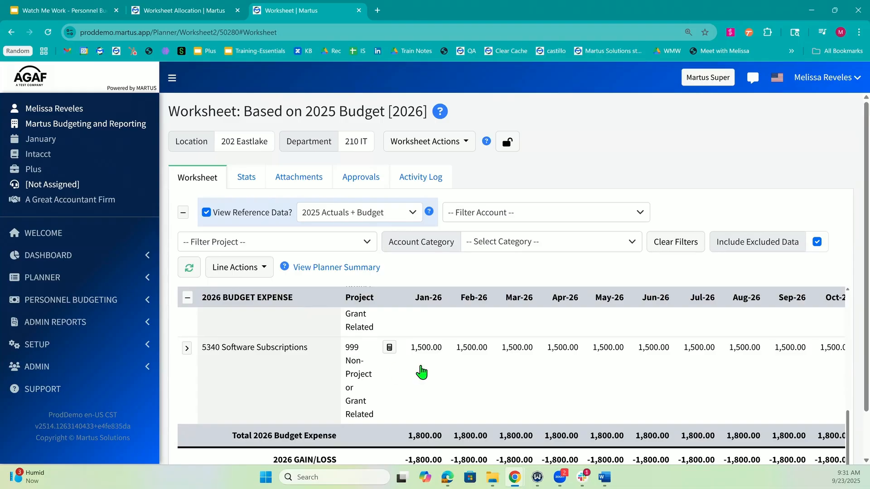
pyautogui.scroll(2, 421, 372)
pyautogui.scroll(3, 421, 372)
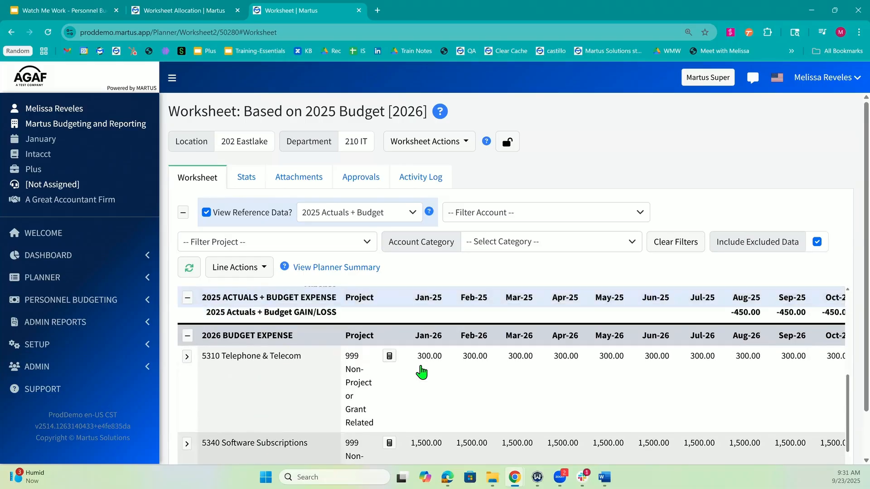
pyautogui.scroll(-3, 421, 384)
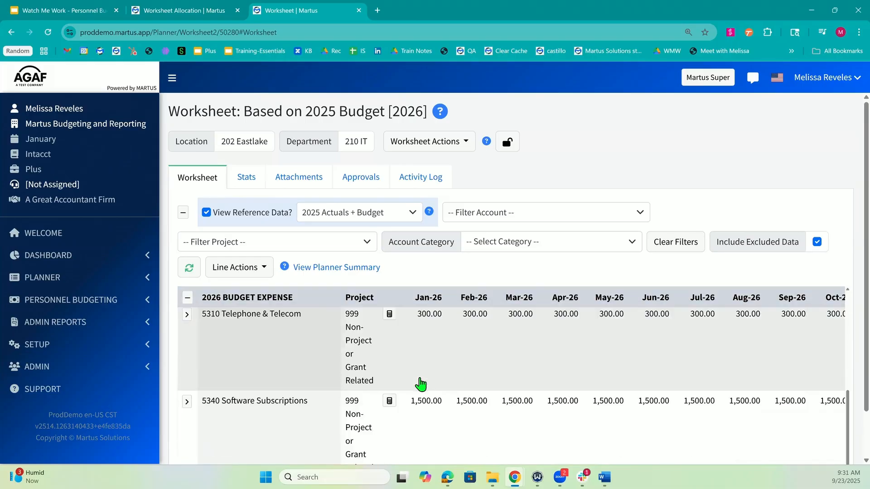
pyautogui.scroll(1, 421, 385)
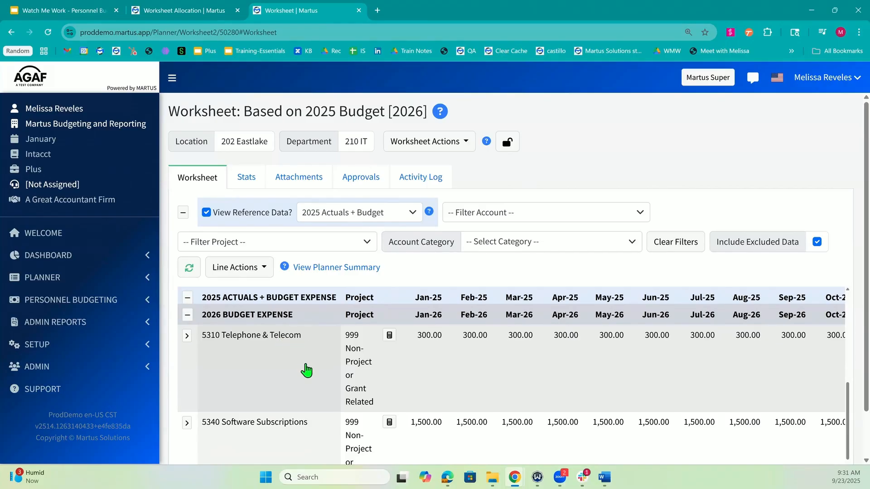
pyautogui.scroll(-1, 306, 370)
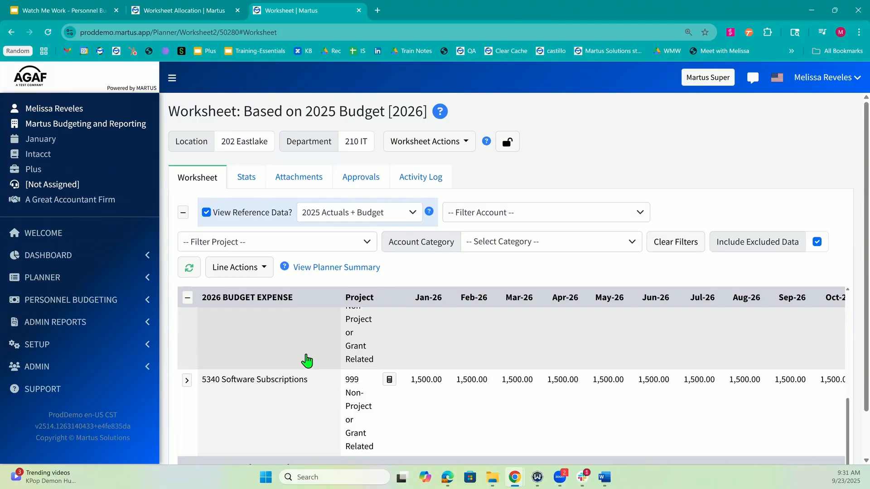
pyautogui.scroll(5, 307, 360)
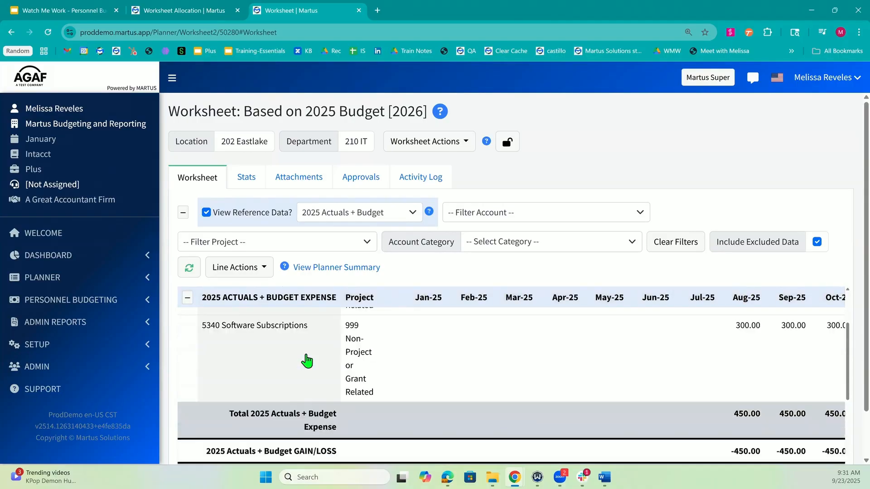
pyautogui.scroll(1, 306, 361)
pyautogui.scroll(-3, 307, 360)
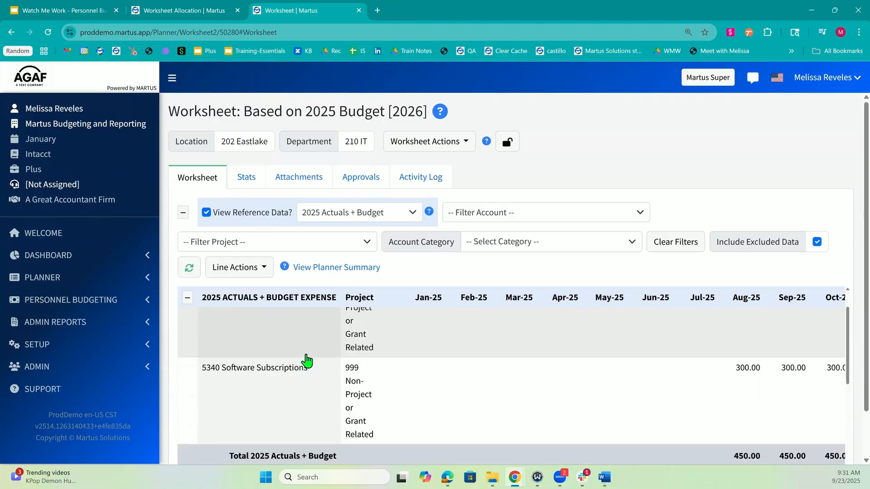
pyautogui.scroll(-3, 307, 361)
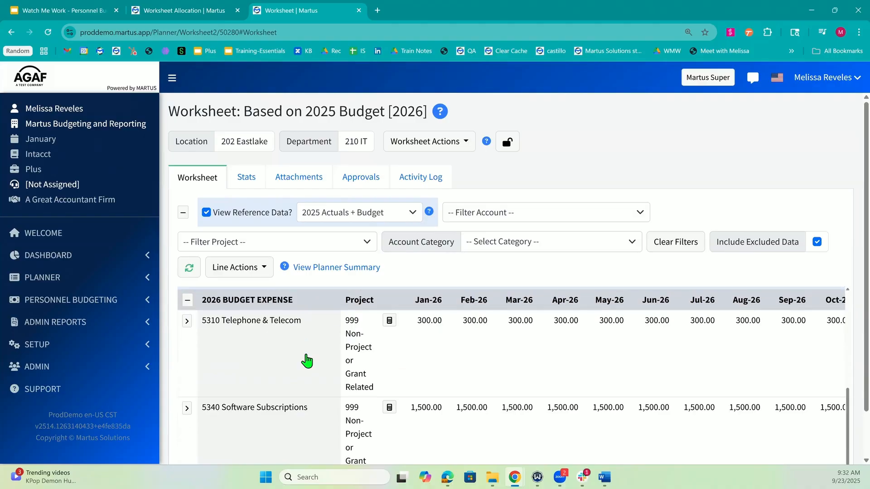
pyautogui.scroll(-1, 297, 408)
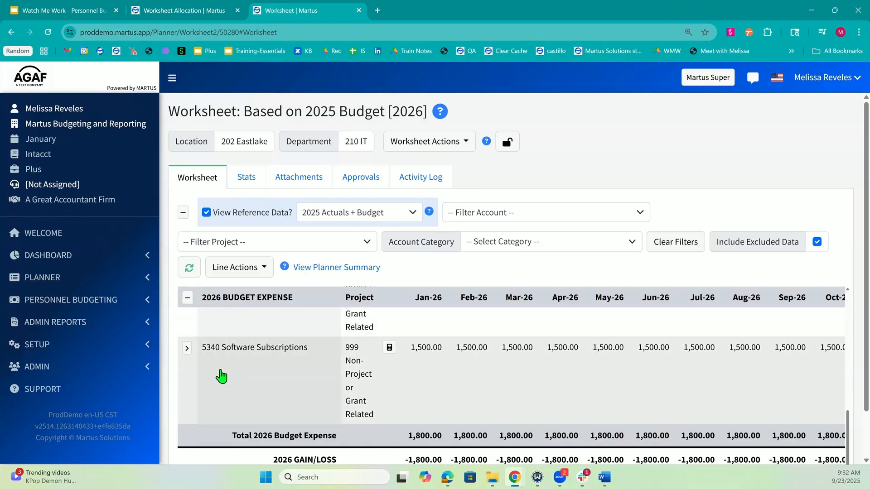
# Go to the Reporting Groups setup page and look over the existing groups
pyautogui.click(93, 353)
pyautogui.scroll(-1, 94, 353)
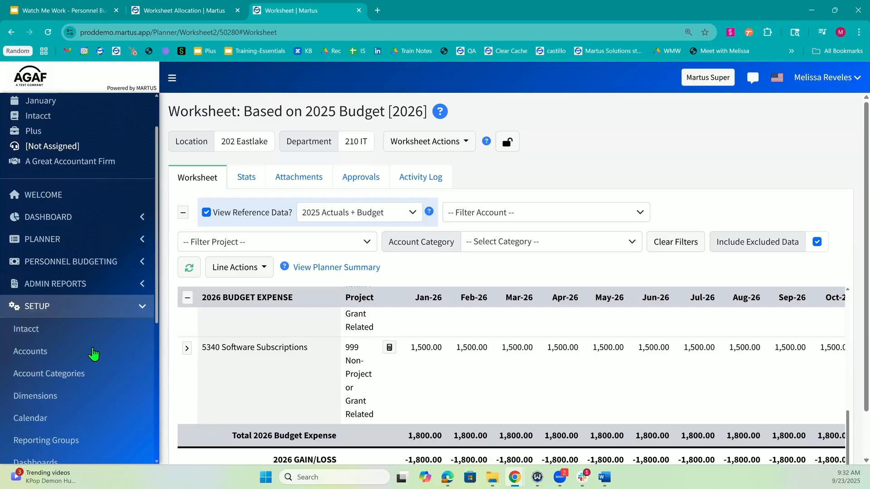
pyautogui.scroll(-3, 92, 354)
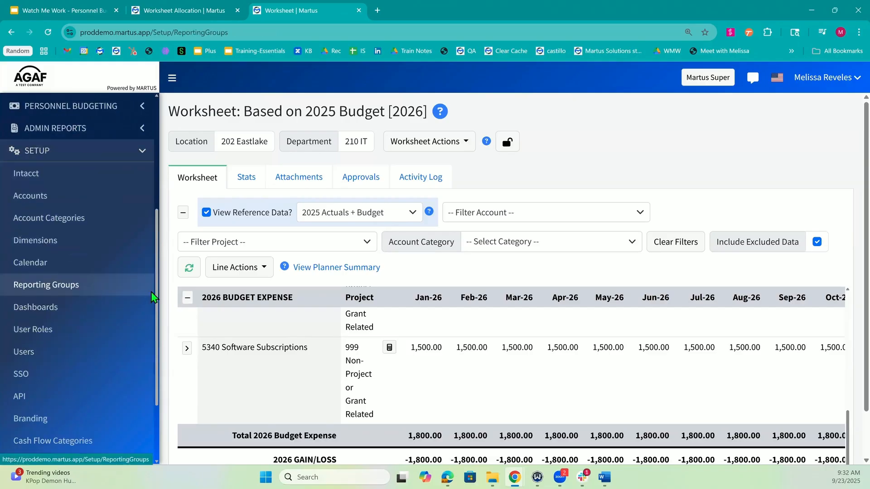
pyautogui.click(154, 298)
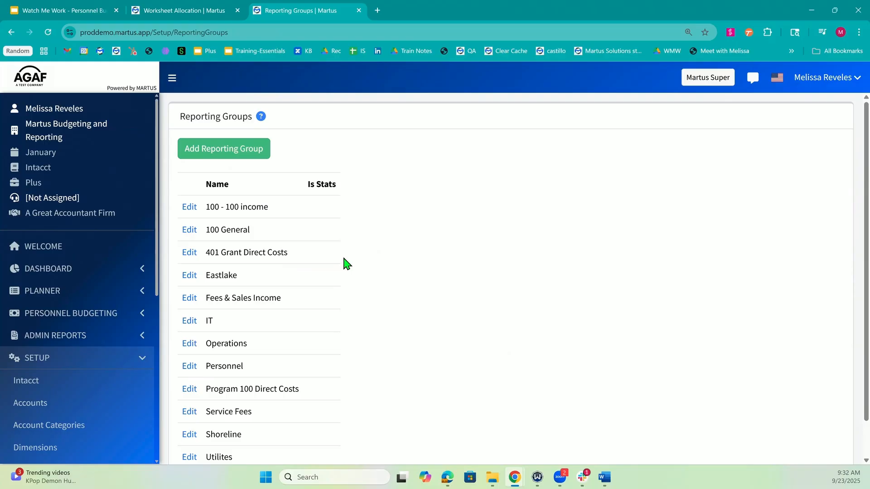
pyautogui.scroll(-1, 346, 263)
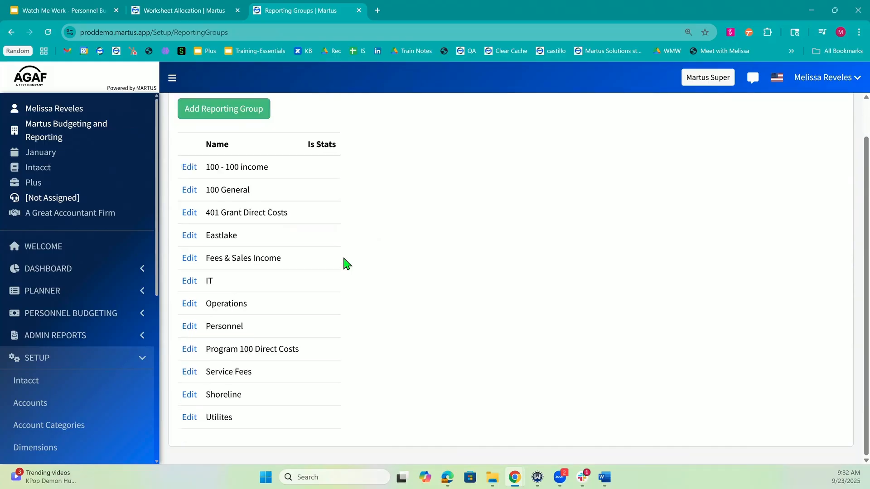
pyautogui.scroll(1, 347, 263)
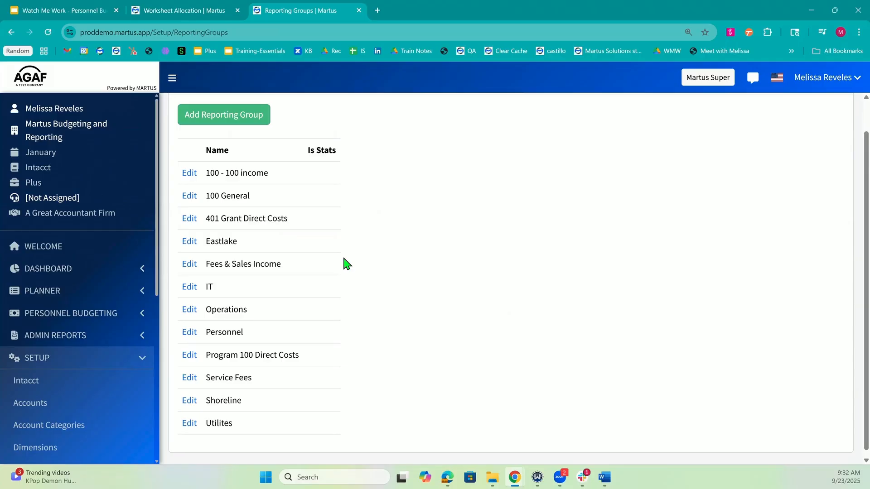
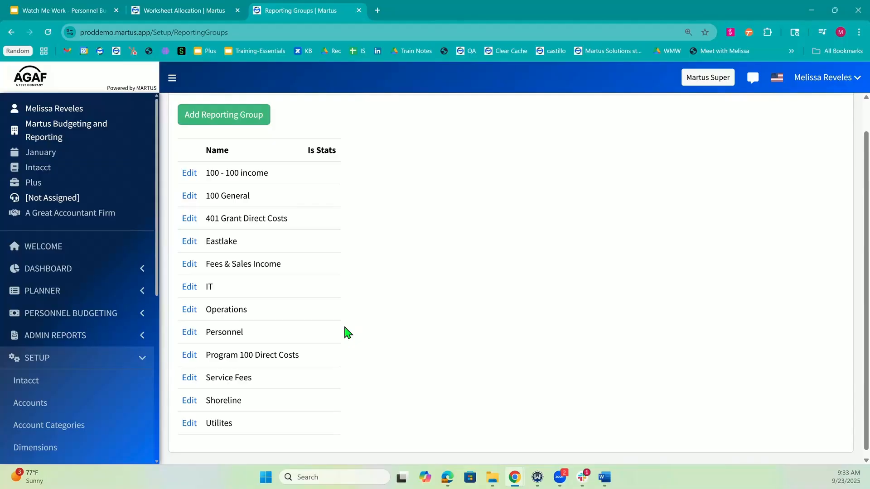
# Open the Utilites reporting group, examine its item's department and account, and leave without saving
pyautogui.scroll(-1, 346, 333)
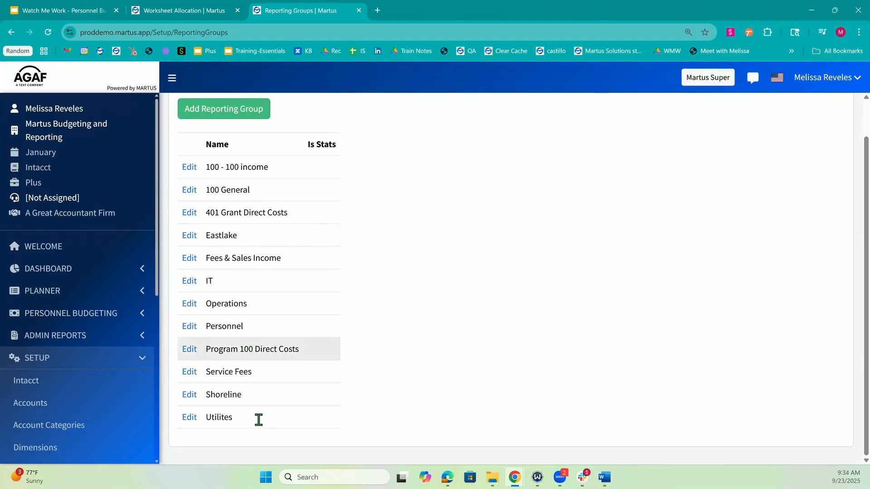
pyautogui.click(189, 418)
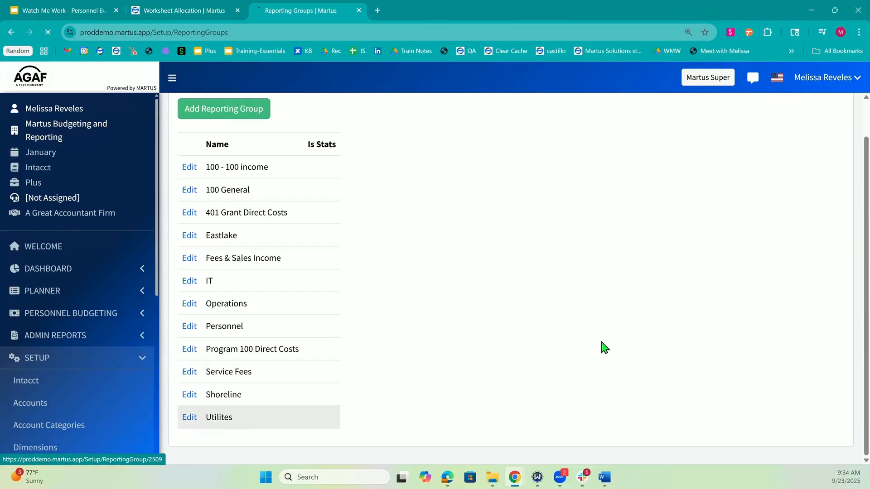
pyautogui.doubleClick(377, 287)
pyautogui.click(670, 286)
pyautogui.doubleClick(670, 287)
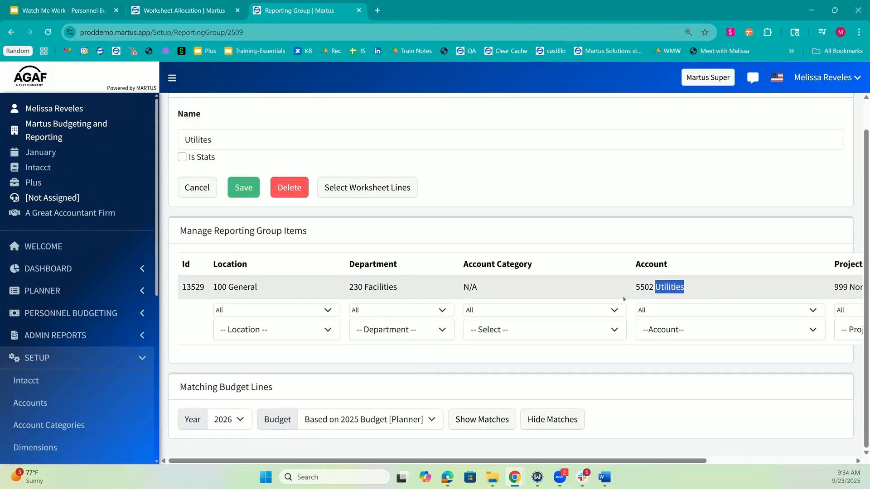
pyautogui.doubleClick(376, 288)
pyautogui.click(206, 189)
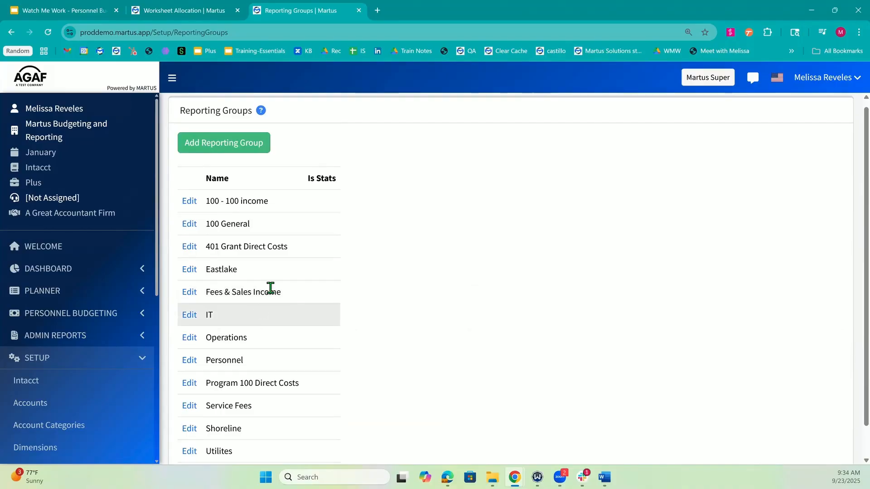
# Add a new reporting group named Software Subscriptions and save it
pyautogui.scroll(-1, 266, 259)
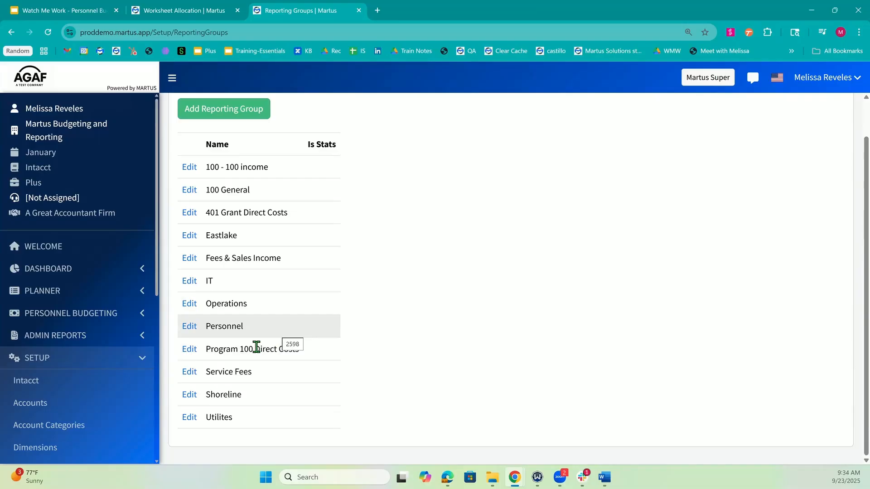
pyautogui.click(235, 113)
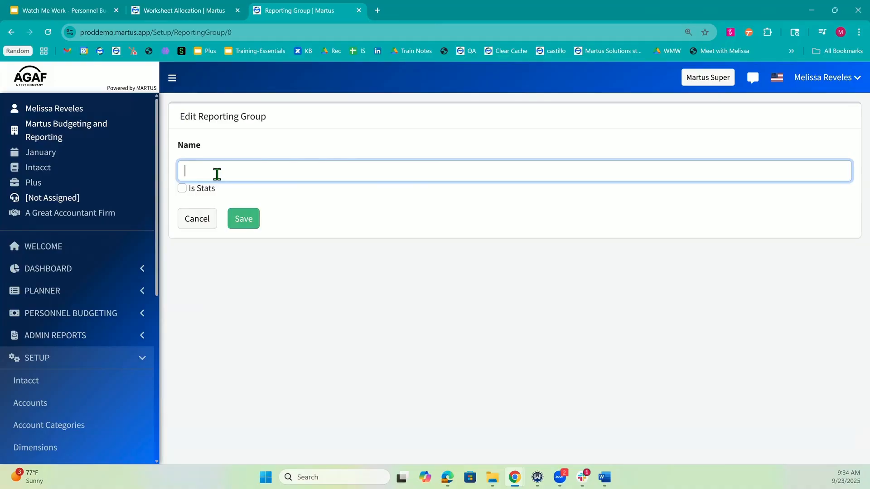
pyautogui.write('Software Subscriptions')
pyautogui.click(243, 219)
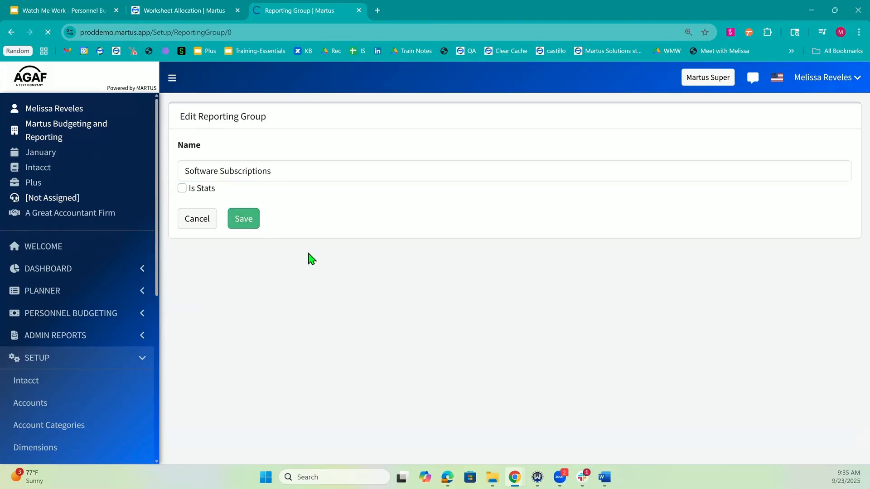
# Add a reporting group item for location 100 General, department 210 IT, account 5340 Software Subscriptions and project 999 Non-Project or Grant Related
pyautogui.click(275, 338)
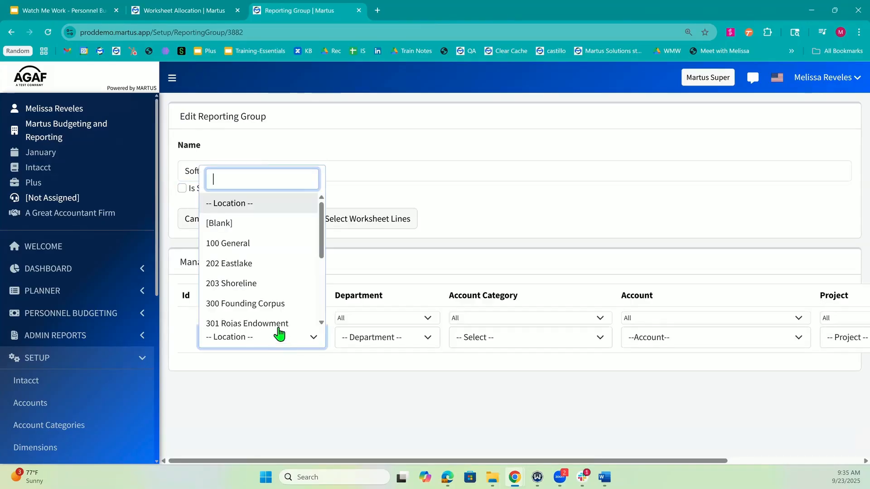
pyautogui.click(270, 244)
pyautogui.click(382, 343)
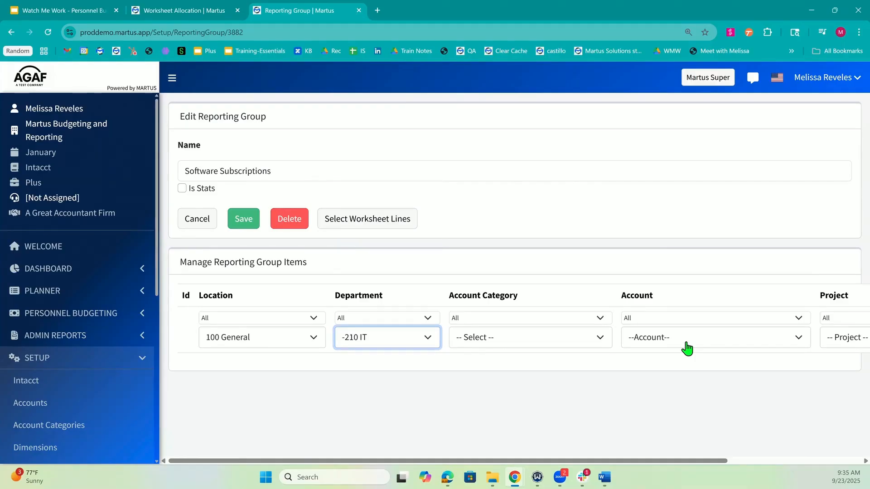
pyautogui.click(686, 343)
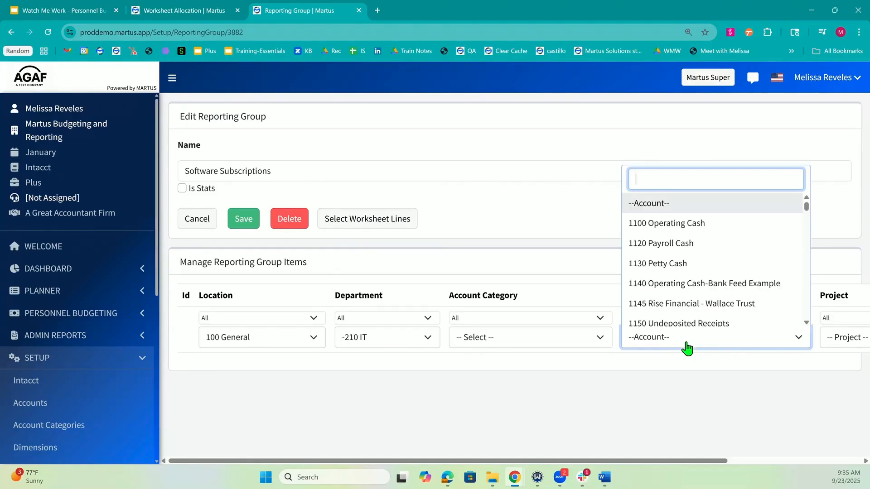
pyautogui.write('soft')
pyautogui.click(685, 318)
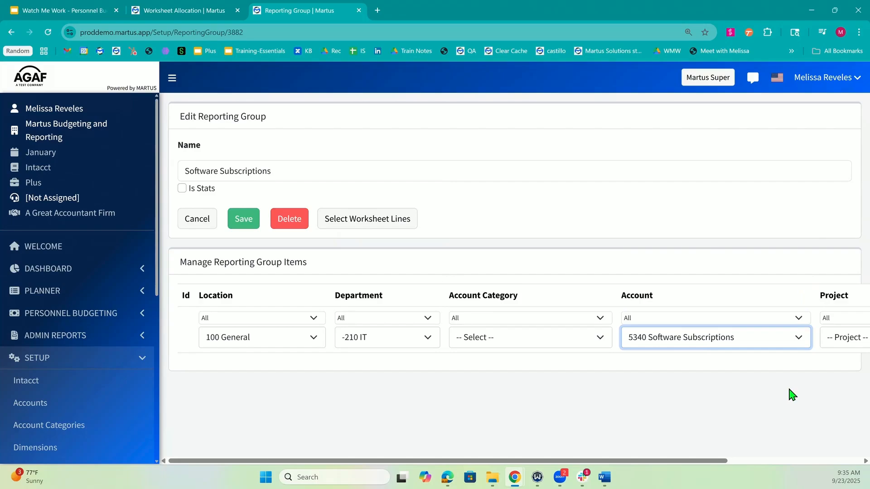
pyautogui.click(848, 343)
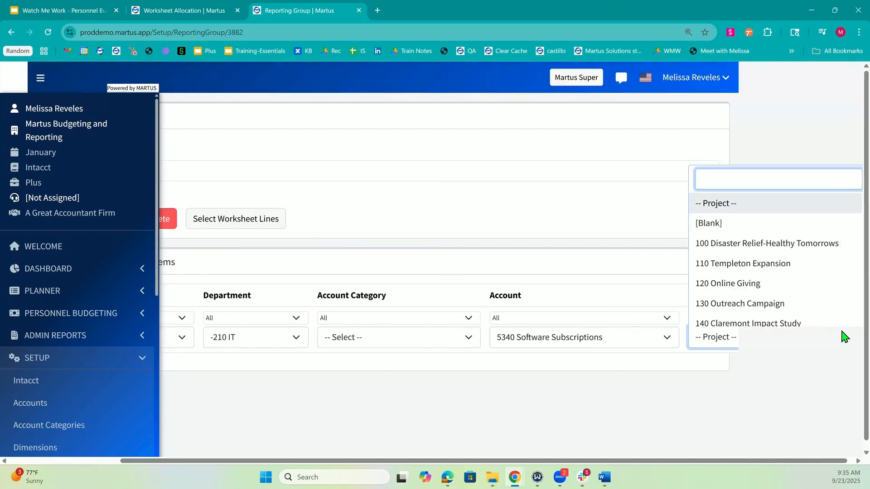
pyautogui.write('99')
pyautogui.click(816, 318)
pyautogui.hscroll(4, 809, 377)
pyautogui.click(852, 331)
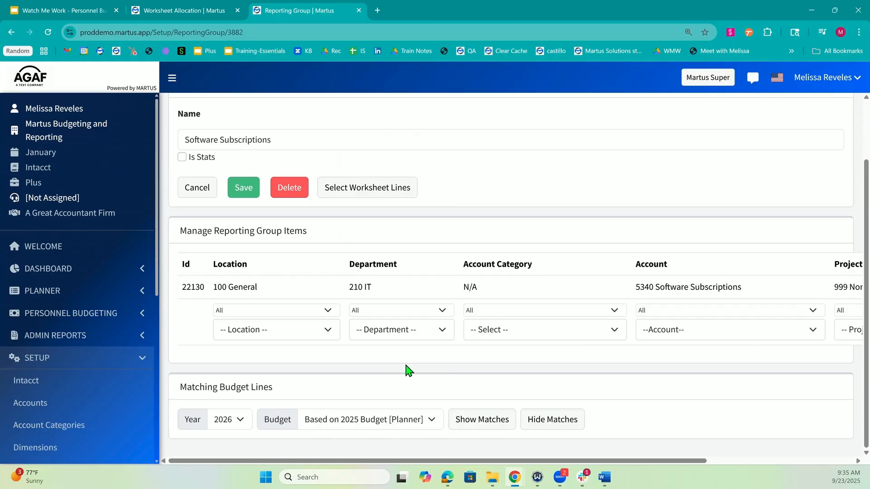
# Show the group's matching 2026 budget lines for Based on 2025 Budget [Planner] and check the matched account, location and project
pyautogui.click(483, 425)
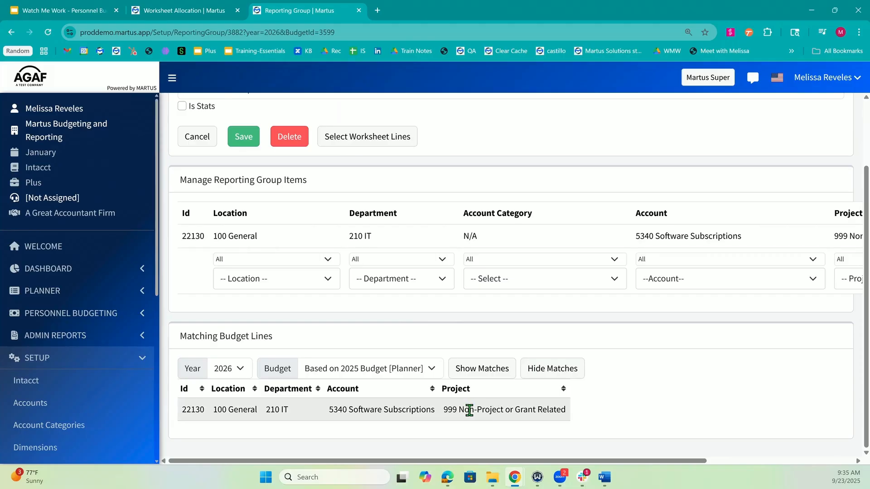
pyautogui.doubleClick(368, 410)
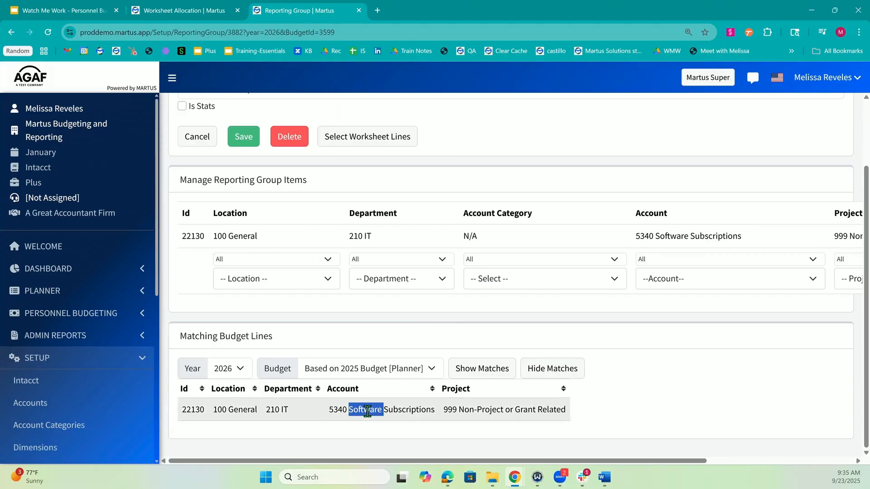
pyautogui.tripleClick(368, 410)
pyautogui.click(385, 410)
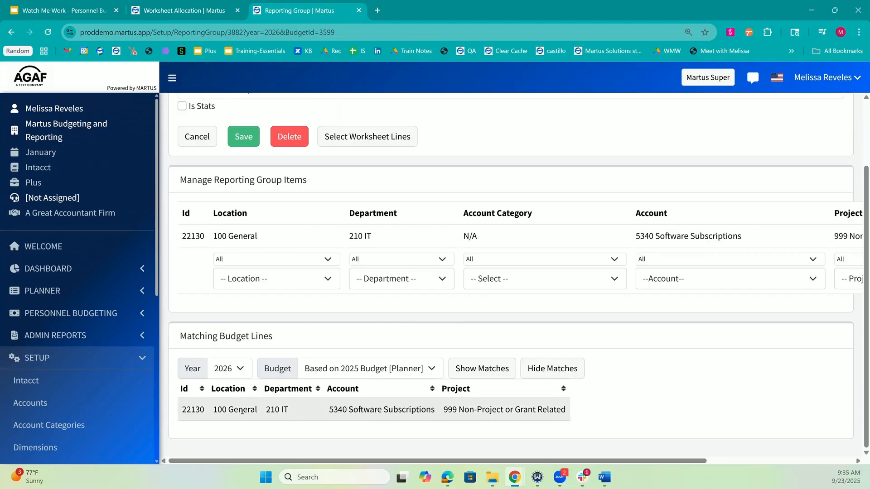
pyautogui.doubleClick(478, 406)
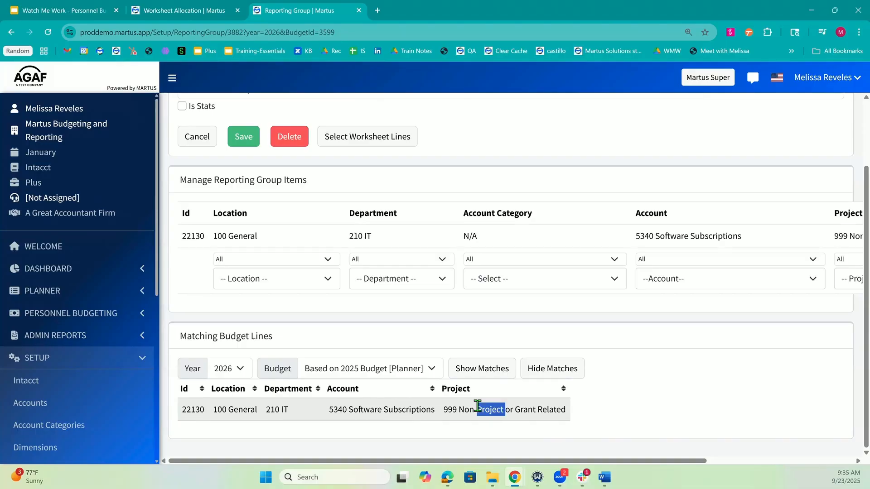
pyautogui.tripleClick(478, 406)
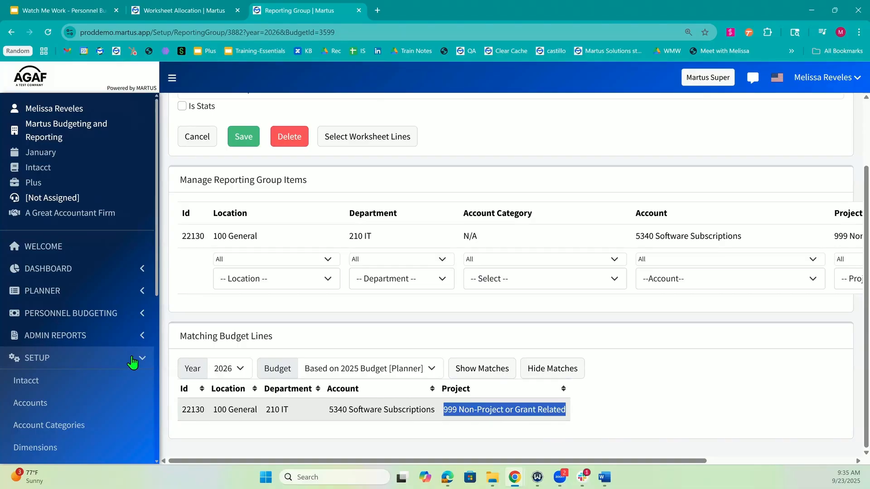
# Go to the planner worksheets and open the 2026 worksheet for 100 General, 210 IT
pyautogui.click(102, 293)
pyautogui.click(72, 340)
pyautogui.scroll(-2, 214, 342)
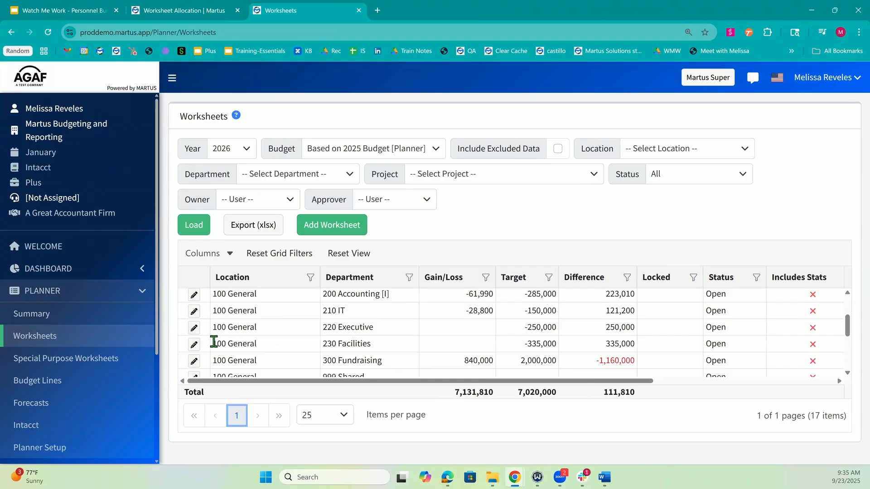
pyautogui.scroll(-2, 244, 333)
pyautogui.scroll(4, 247, 330)
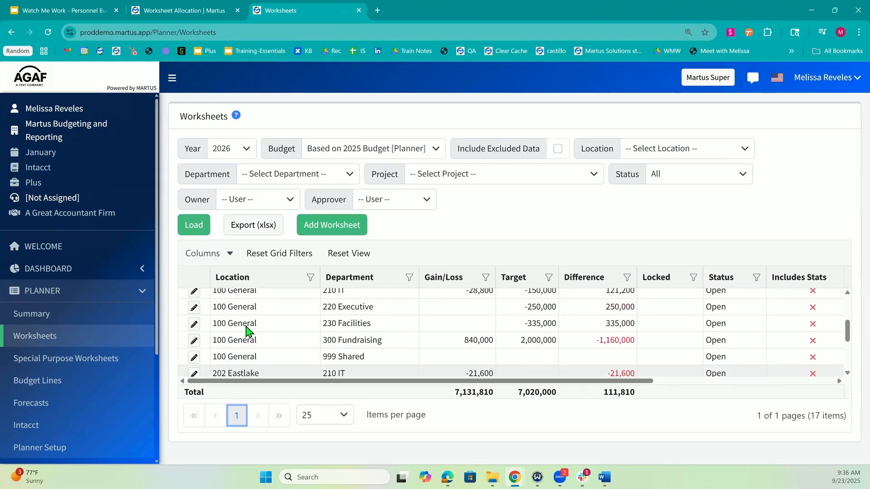
pyautogui.click(274, 303)
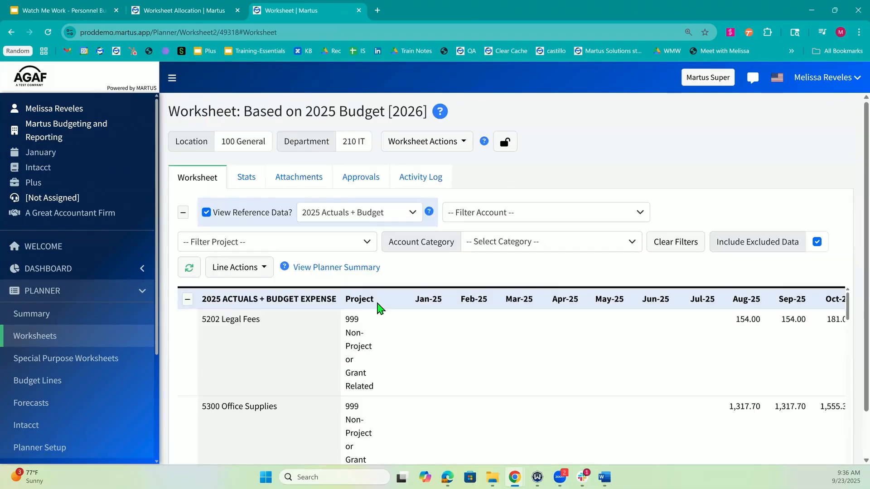
# Hide the worksheet's reference data, inspect the 5340 Software Subscriptions line's monthly 2026 amounts in edit mode, and cancel the editing
pyautogui.scroll(-1, 379, 307)
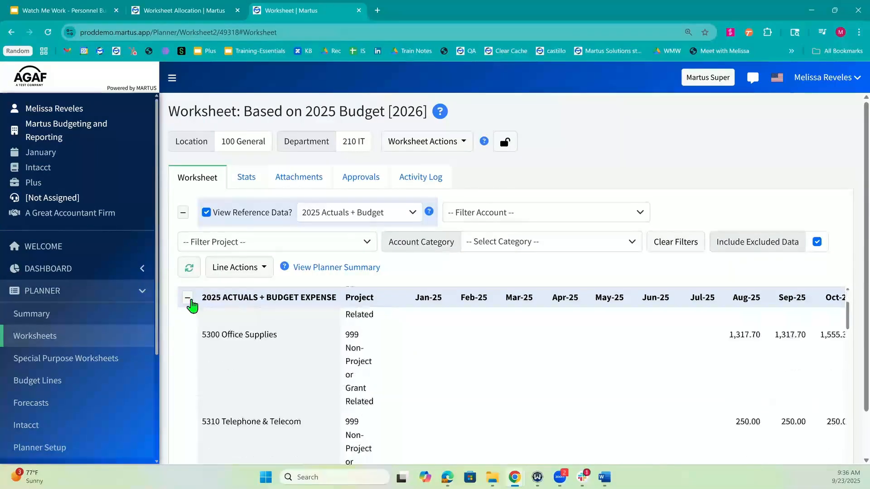
pyautogui.click(241, 216)
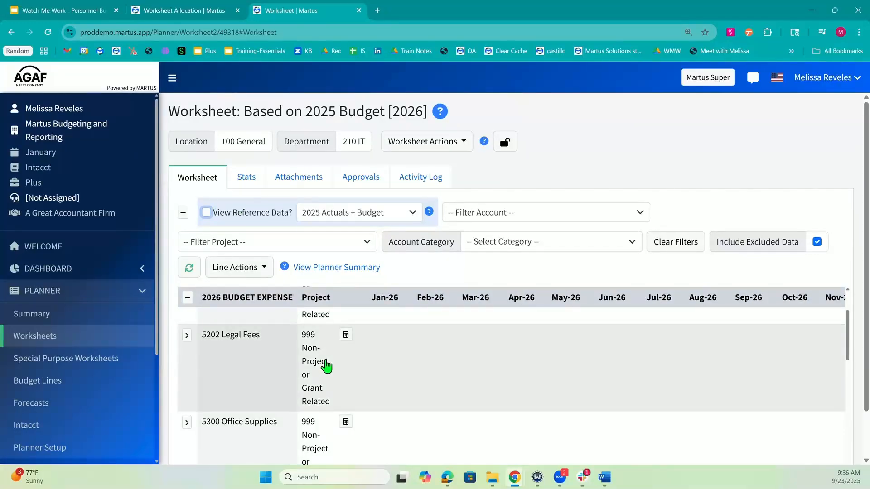
pyautogui.scroll(1, 326, 366)
pyautogui.scroll(-5, 326, 366)
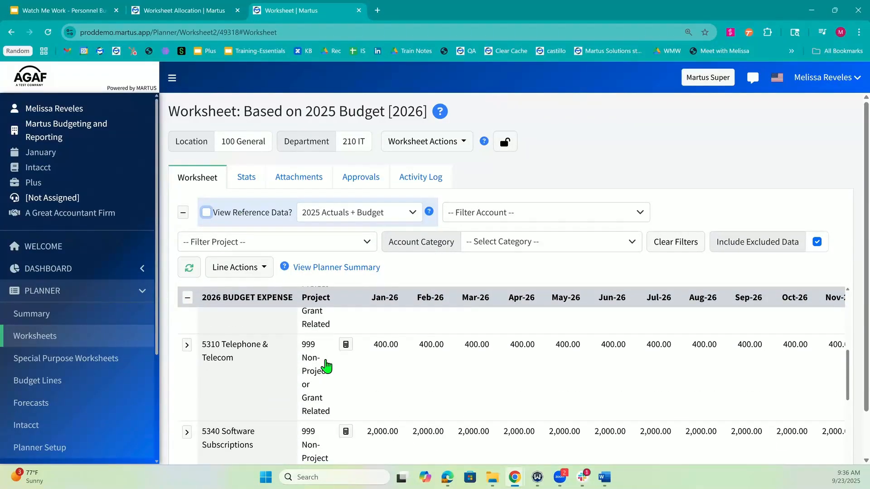
pyautogui.scroll(-2, 326, 366)
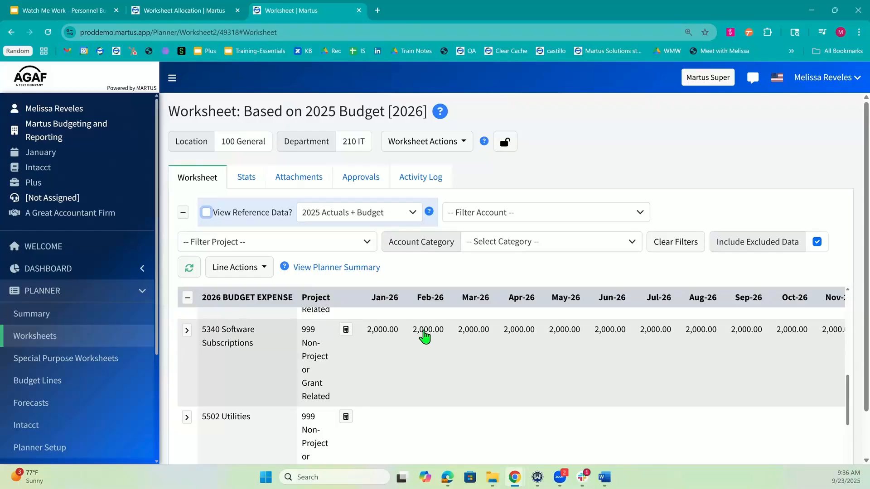
pyautogui.click(430, 337)
pyautogui.click(382, 331)
pyautogui.doubleClick(382, 332)
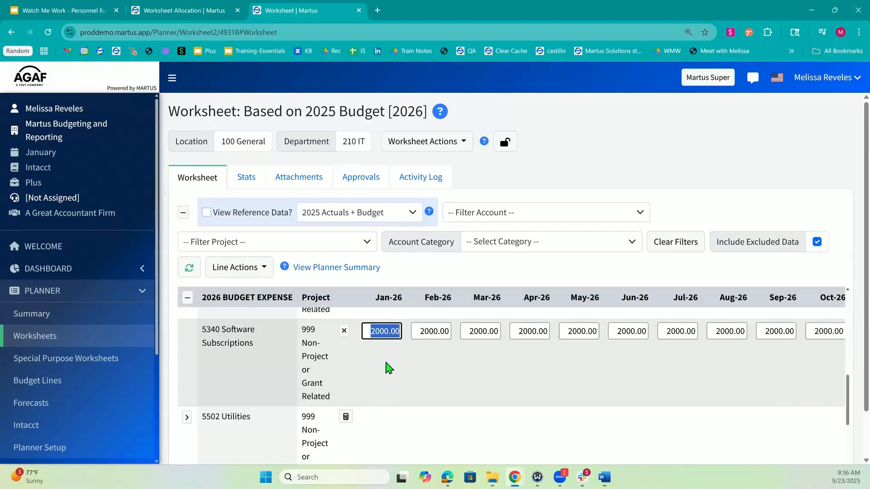
pyautogui.click(344, 331)
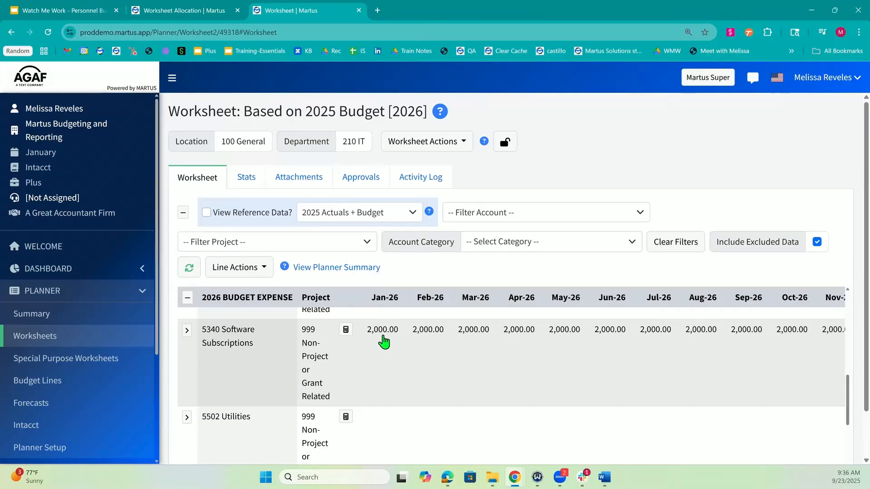
# Create a new global special purpose worksheet named Software Subscriptions for the 2026 budget
pyautogui.click(116, 365)
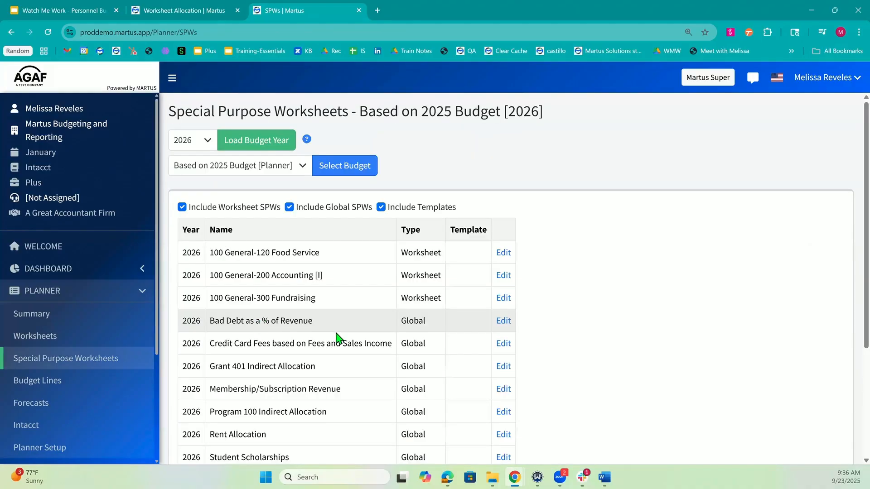
pyautogui.scroll(-4, 338, 338)
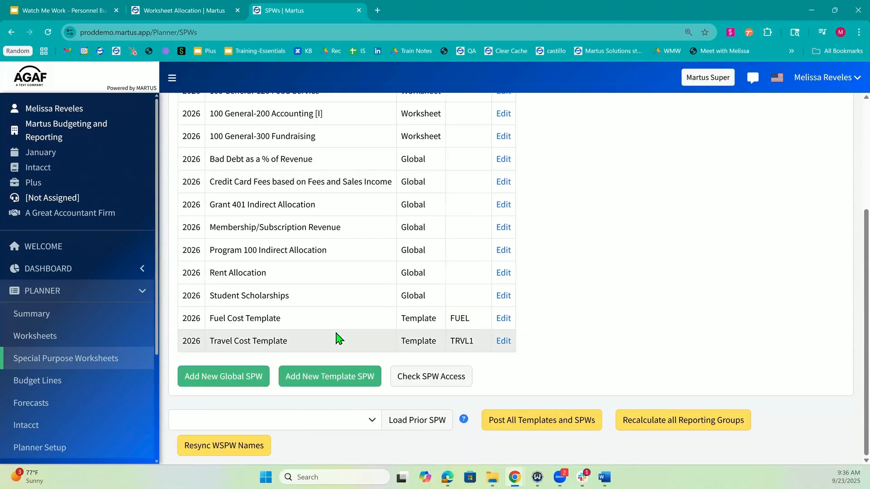
pyautogui.scroll(3, 337, 338)
pyautogui.scroll(-3, 337, 339)
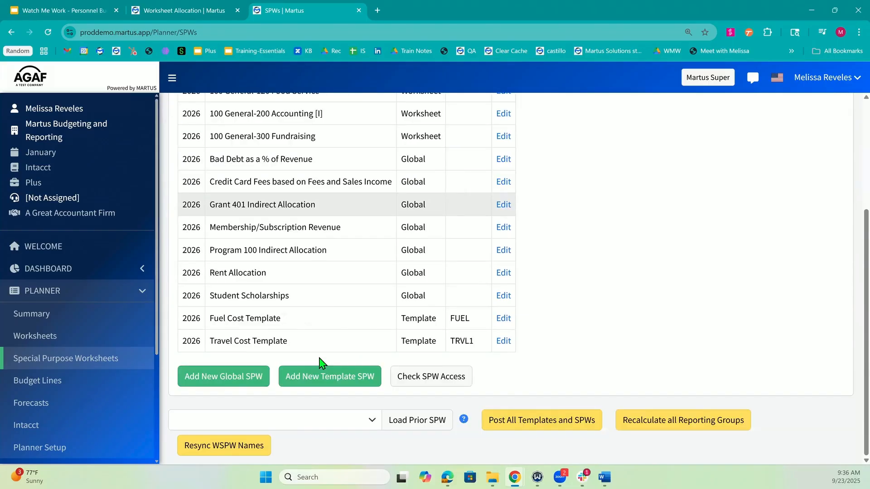
pyautogui.click(228, 381)
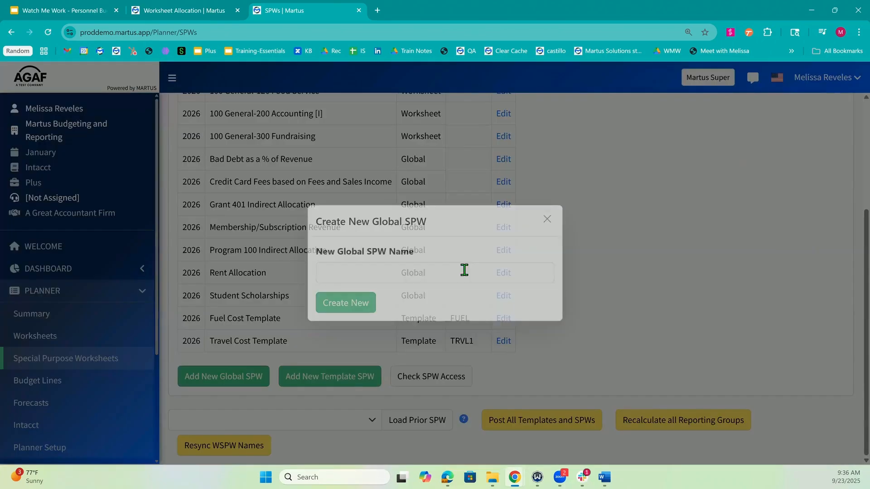
pyautogui.write('Software Subscriptions')
pyautogui.click(345, 303)
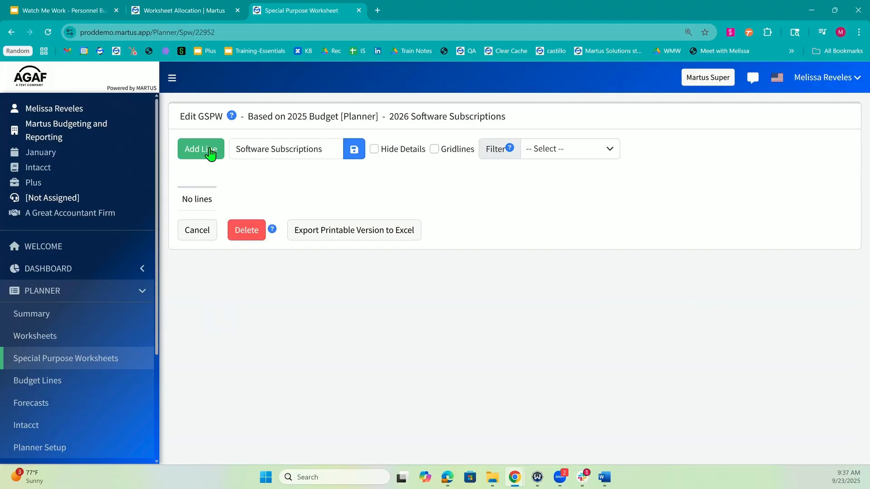
# Start a new worksheet line in section "1. Total Software Cost" with the description "Total Software"
pyautogui.click(210, 153)
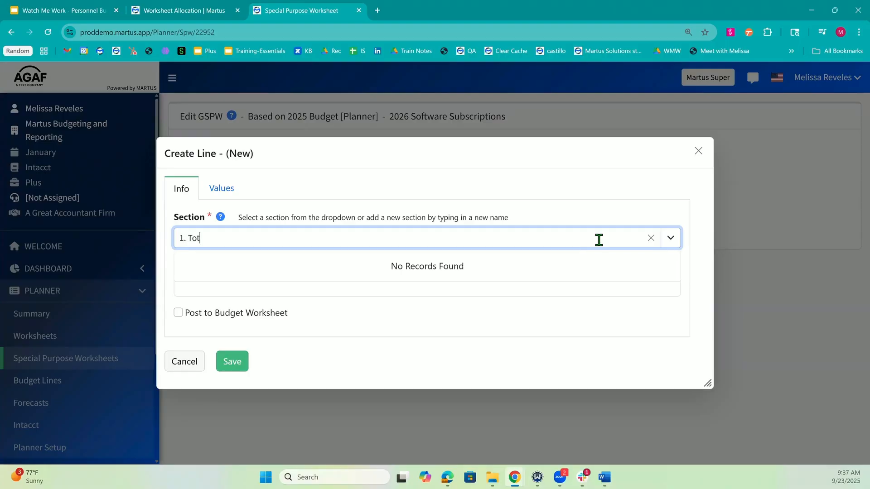
pyautogui.write('Cost')
pyautogui.click(585, 287)
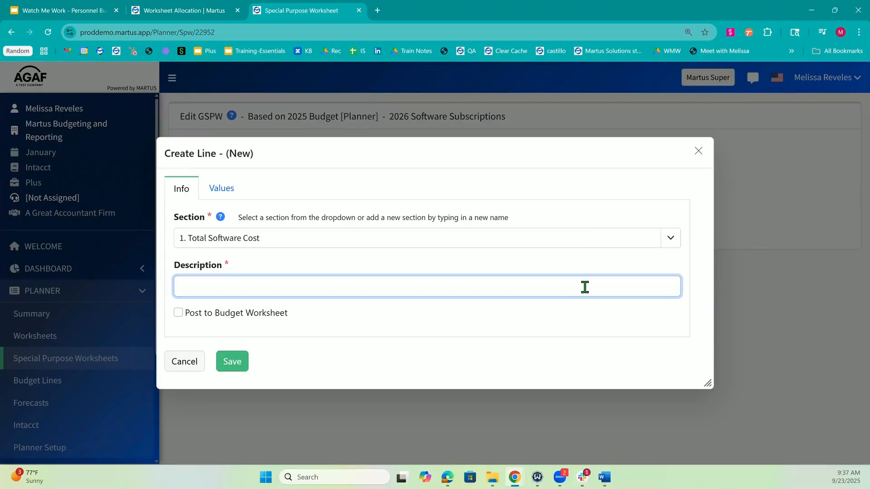
pyautogui.write('Total Software')
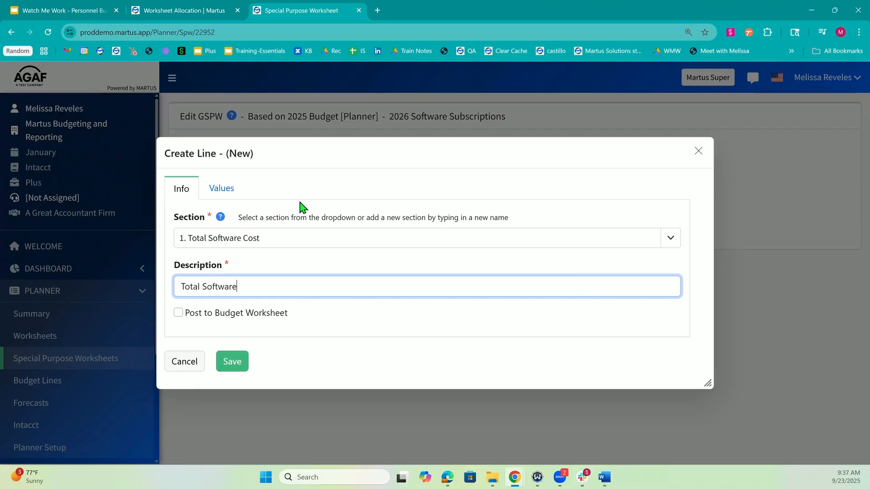
# Set the new line's value source to the Software Subscriptions reporting group and preview its monthly values
pyautogui.click(231, 191)
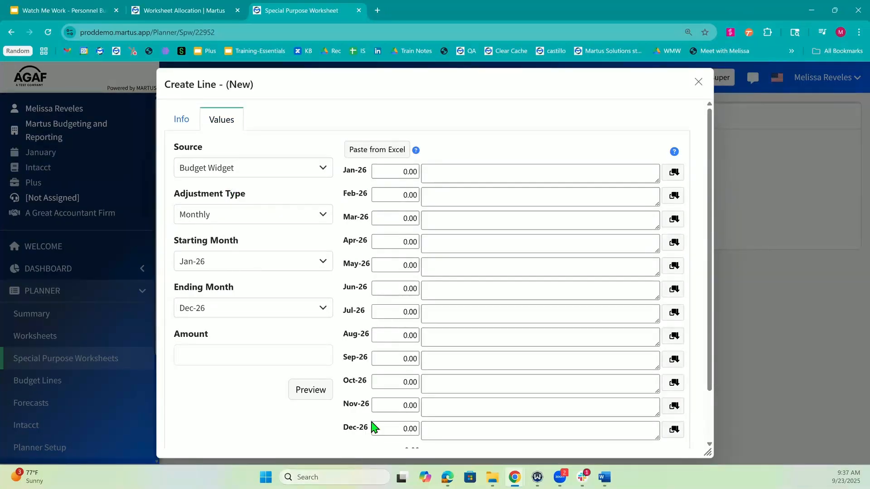
pyautogui.scroll(-2, 376, 406)
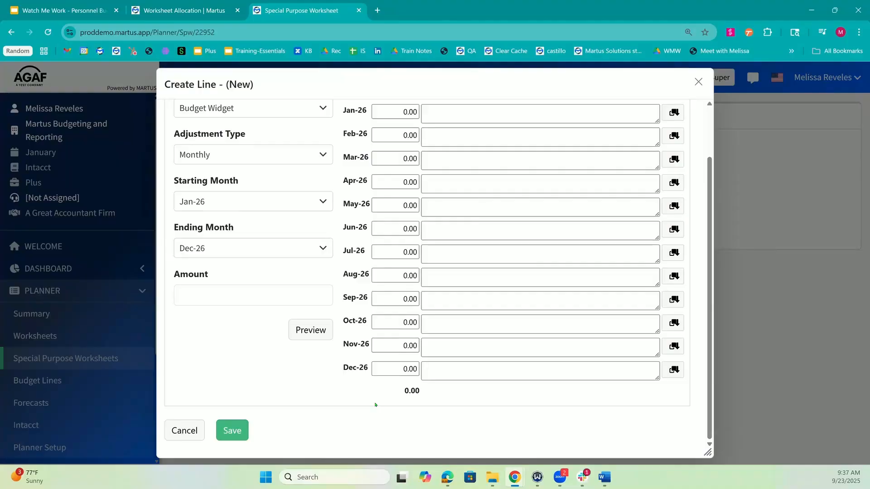
pyautogui.scroll(2, 375, 405)
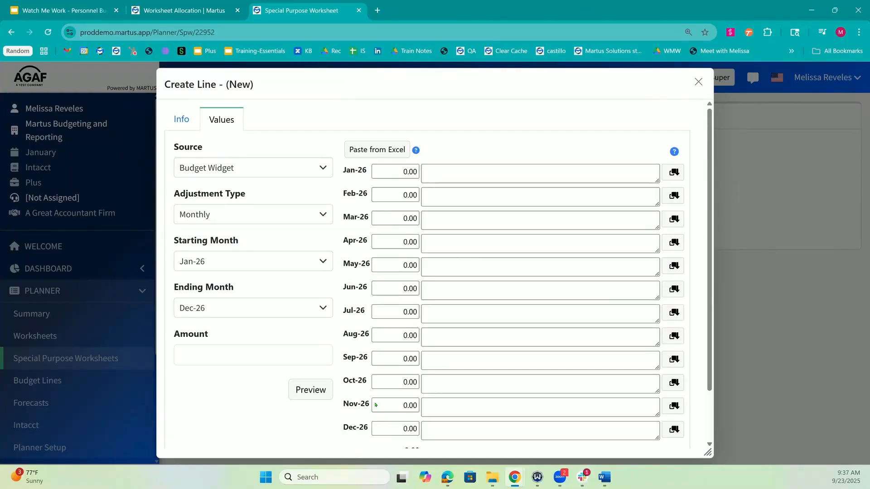
pyautogui.click(271, 177)
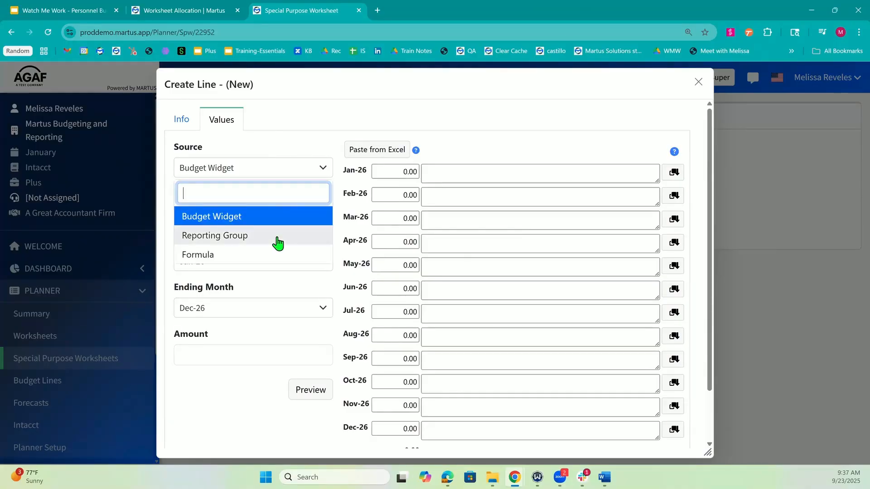
pyautogui.click(278, 244)
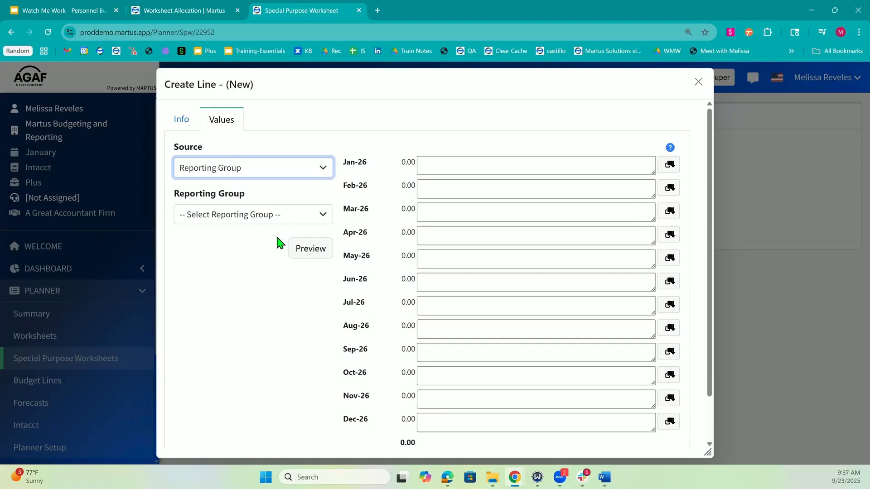
pyautogui.click(272, 222)
pyautogui.scroll(-3, 256, 322)
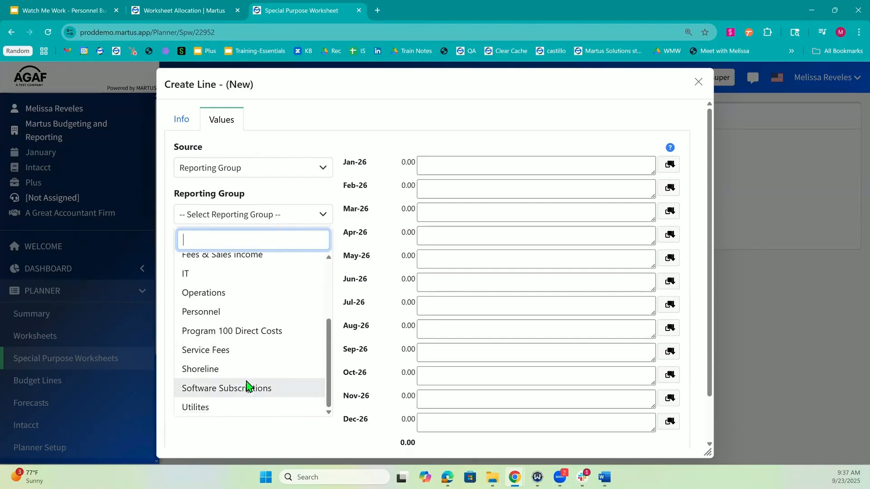
pyautogui.click(247, 388)
pyautogui.click(305, 254)
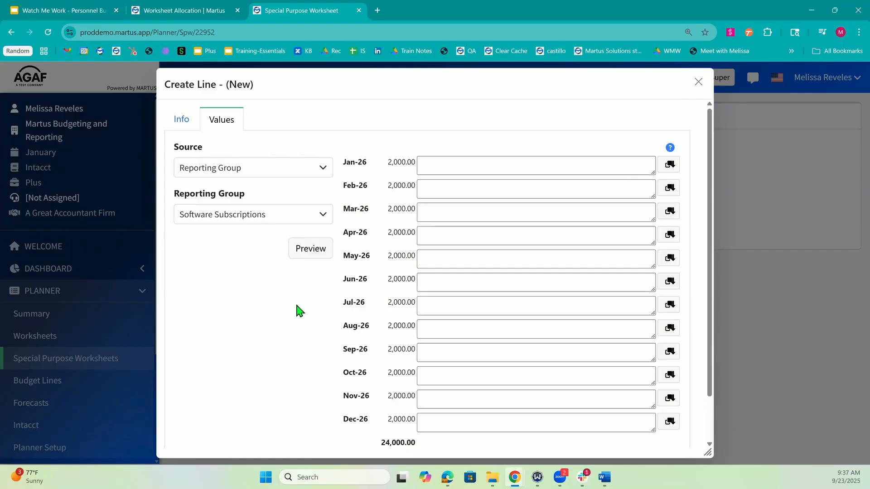
# Save the new Total Software line in the special purpose worksheet
pyautogui.scroll(-1, 297, 311)
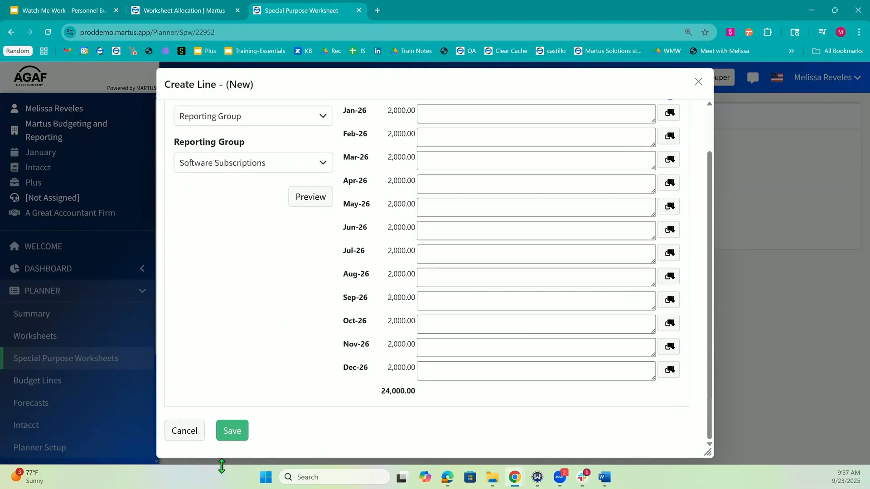
pyautogui.click(231, 435)
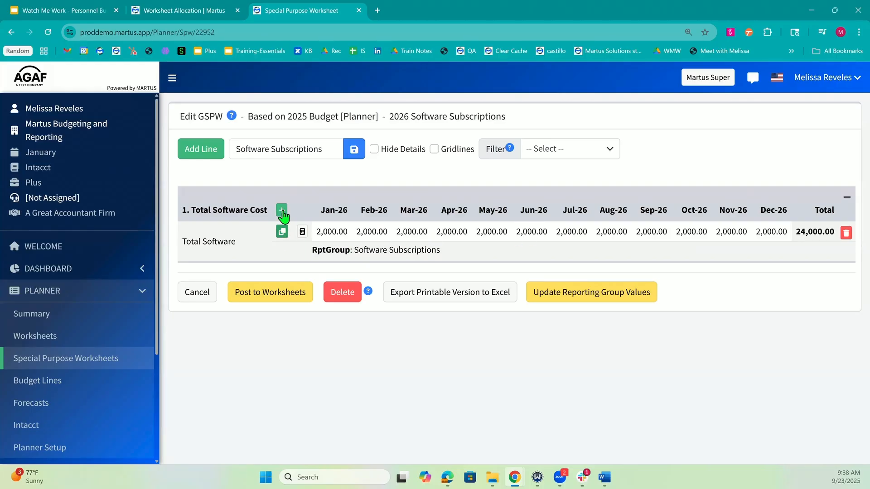
# Start another worksheet line in a new section "2. Counseling" with the description "Percent"
pyautogui.click(204, 149)
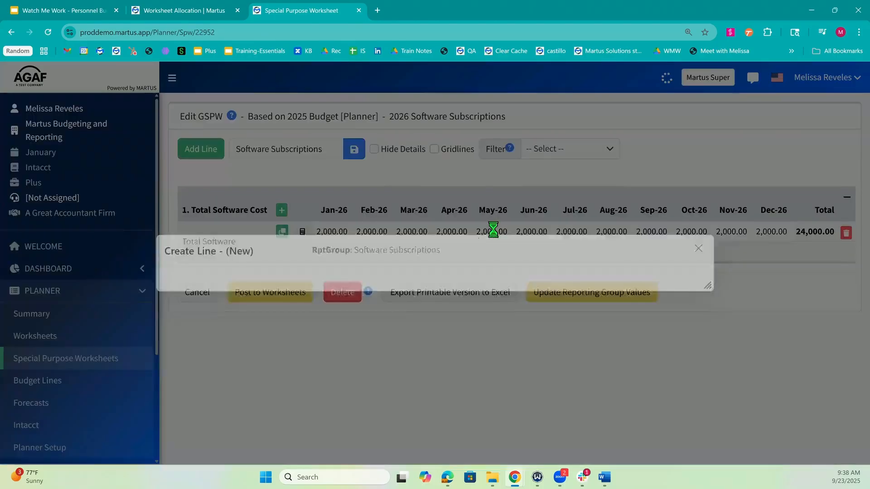
pyautogui.click(670, 239)
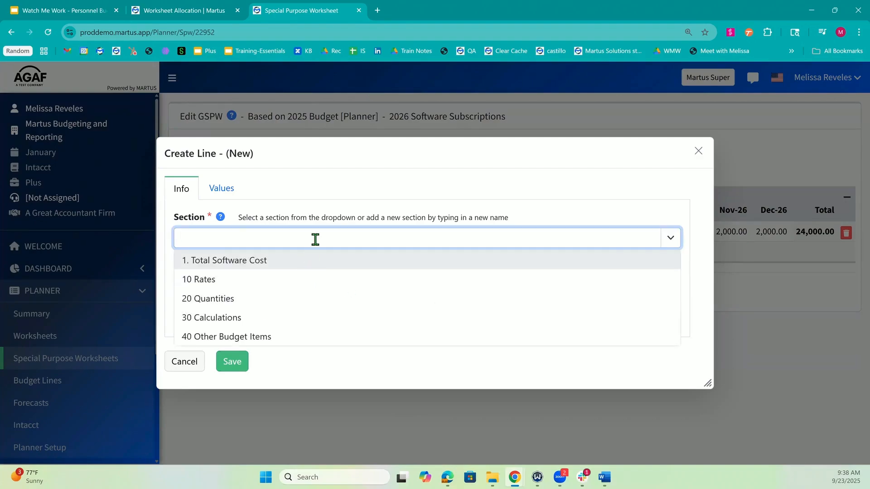
pyautogui.write('2. Counseling')
pyautogui.click(301, 293)
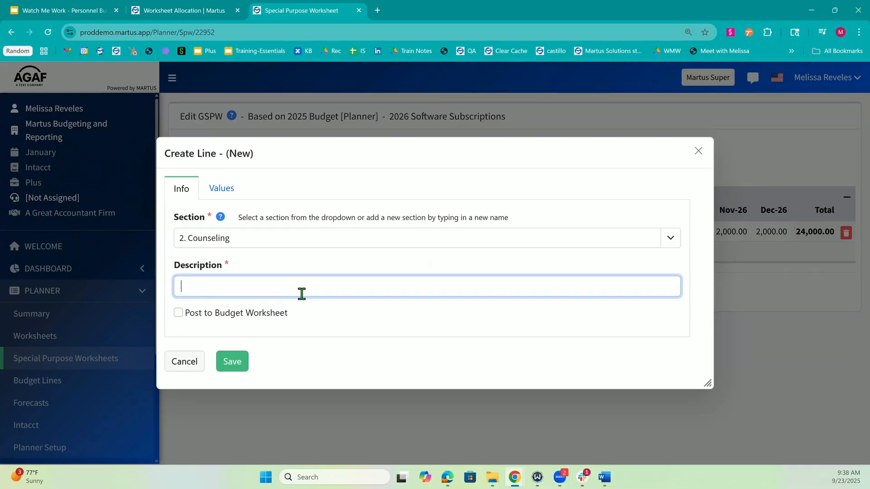
pyautogui.write('Percent')
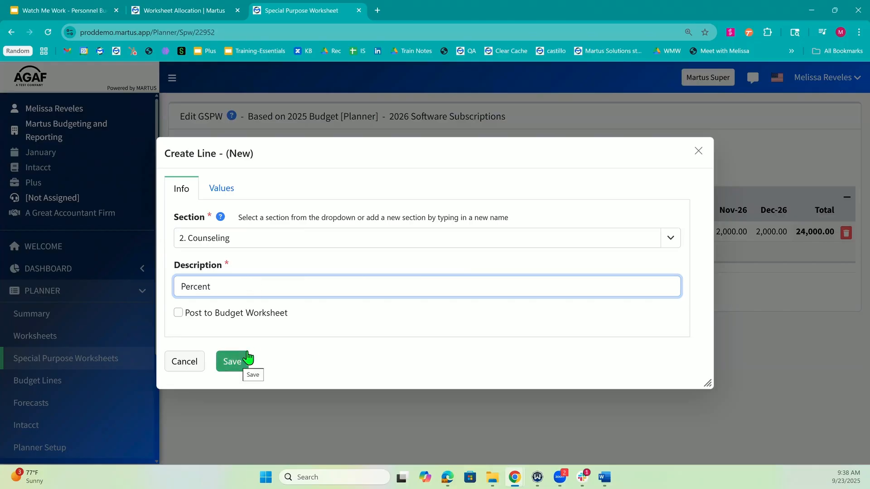
# Set the Percent line's monthly amount to 0.20 from Jan-26 to Dec-26 and save the line
pyautogui.click(228, 197)
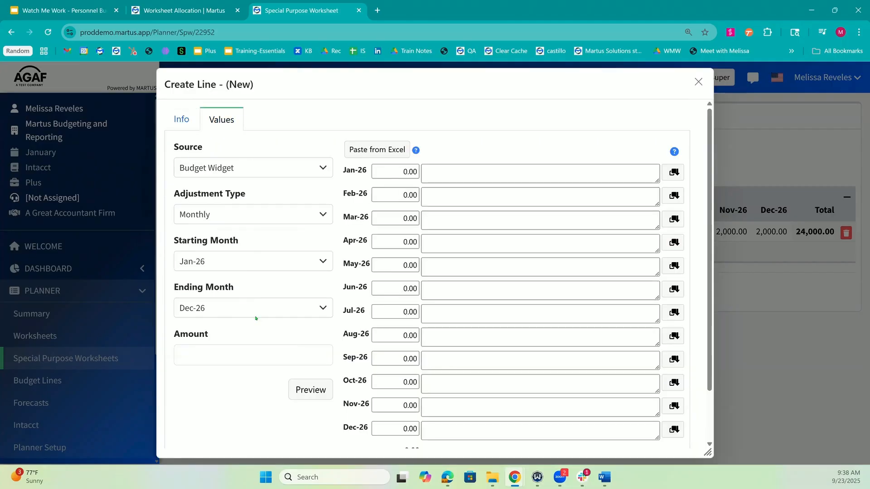
pyautogui.click(284, 350)
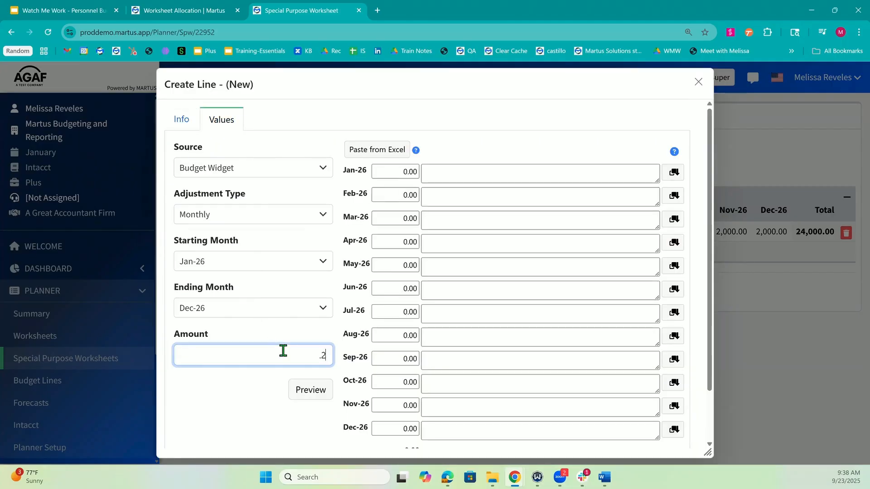
pyautogui.click(355, 264)
pyautogui.scroll(-2, 356, 264)
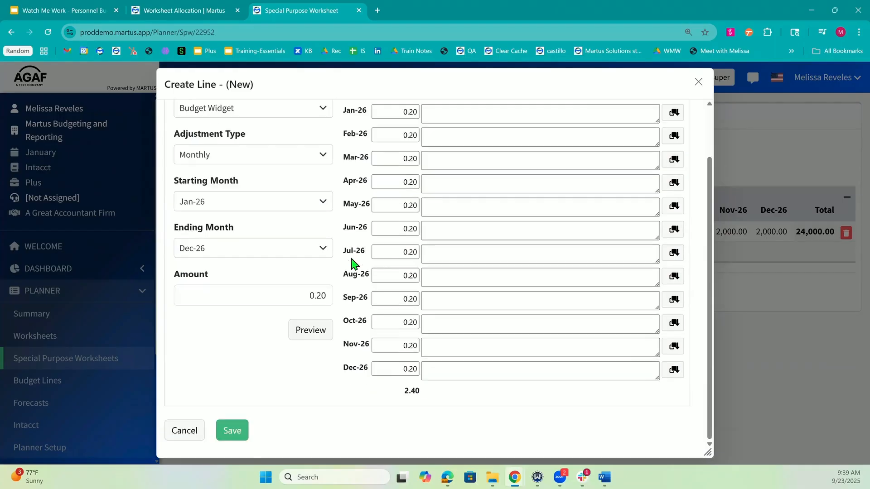
pyautogui.click(239, 434)
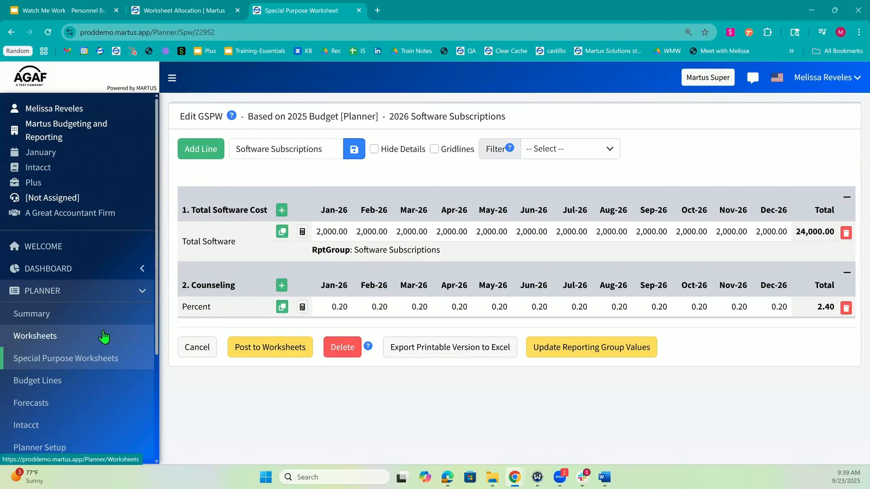
# Open the stats of the 2026 budget worksheet for 100 General, 100 Counselling Services
pyautogui.click(104, 336)
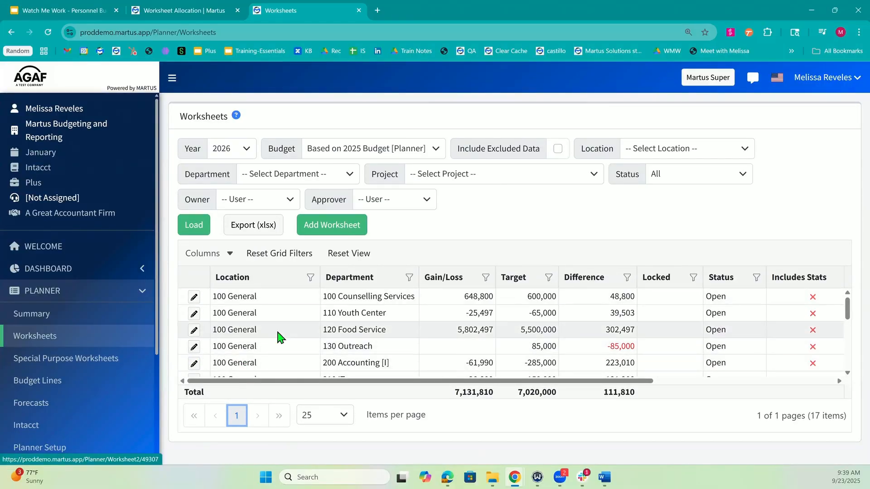
pyautogui.scroll(-5, 280, 336)
pyautogui.scroll(5, 280, 335)
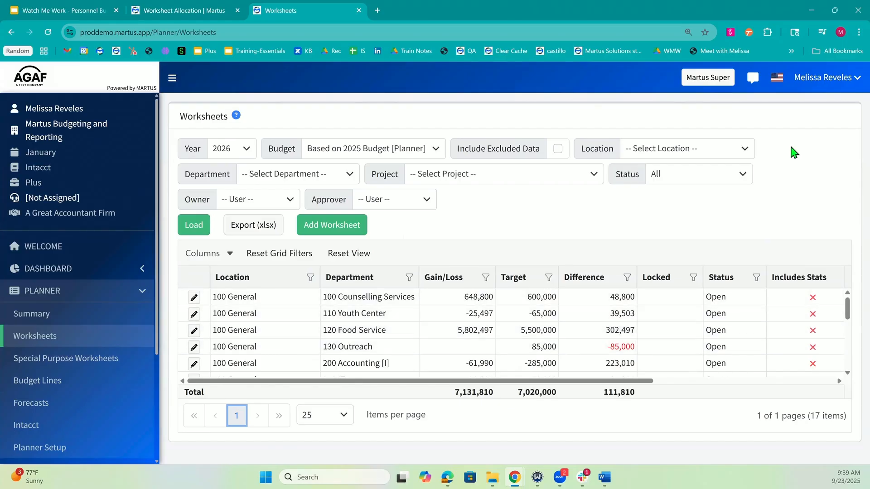
pyautogui.click(753, 85)
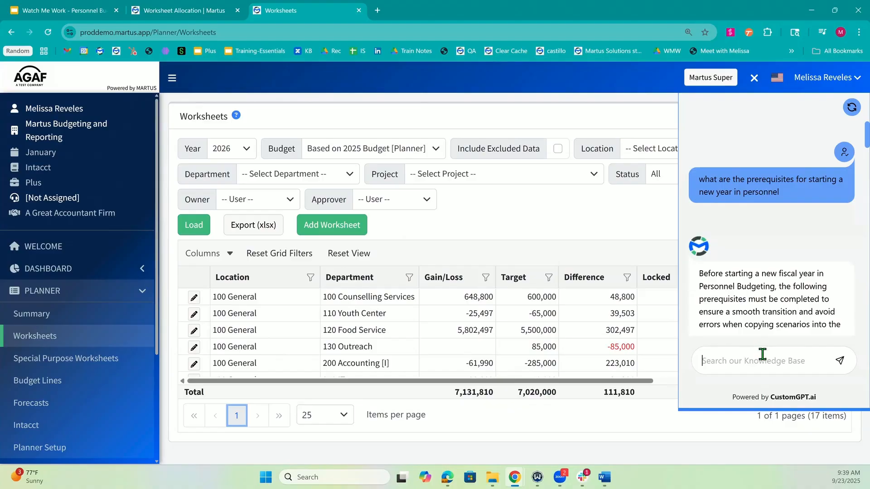
pyautogui.click(754, 79)
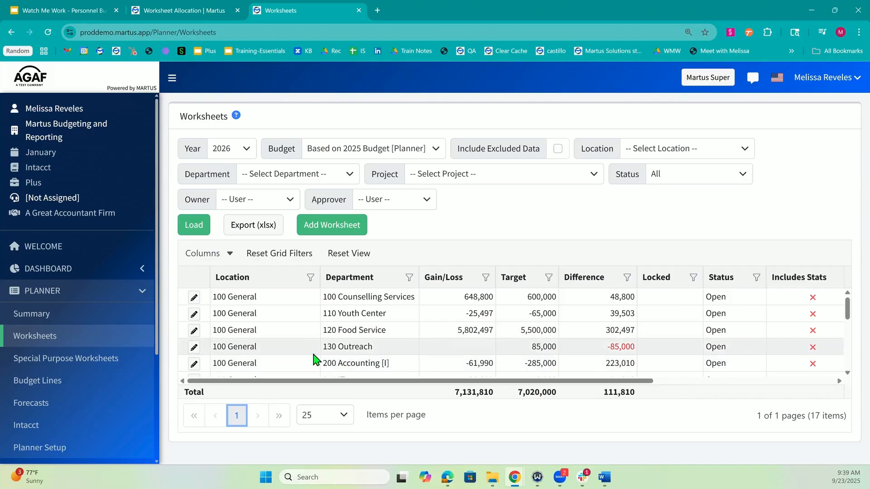
pyautogui.click(195, 299)
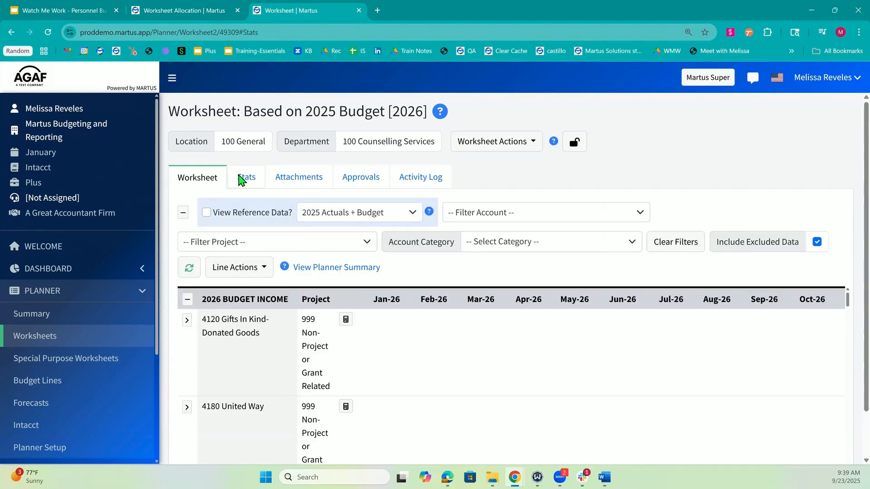
pyautogui.click(245, 178)
pyautogui.scroll(-10, 277, 323)
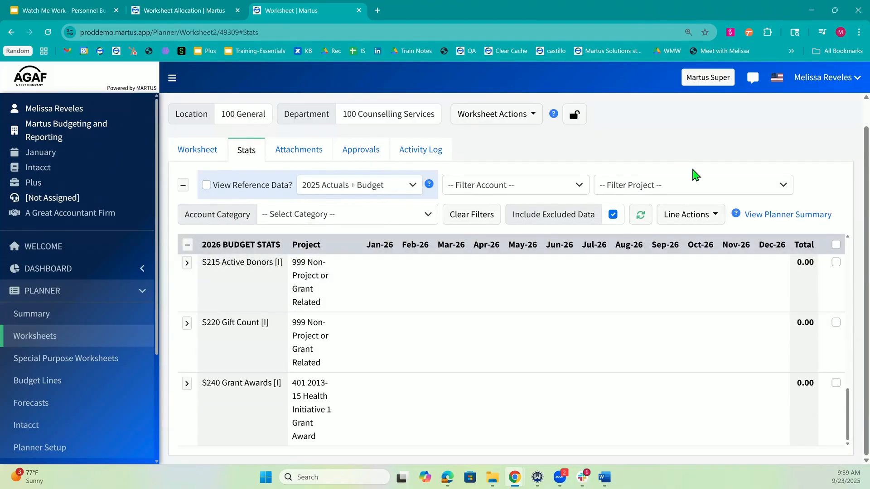
pyautogui.click(683, 213)
pyautogui.click(681, 236)
pyautogui.click(319, 257)
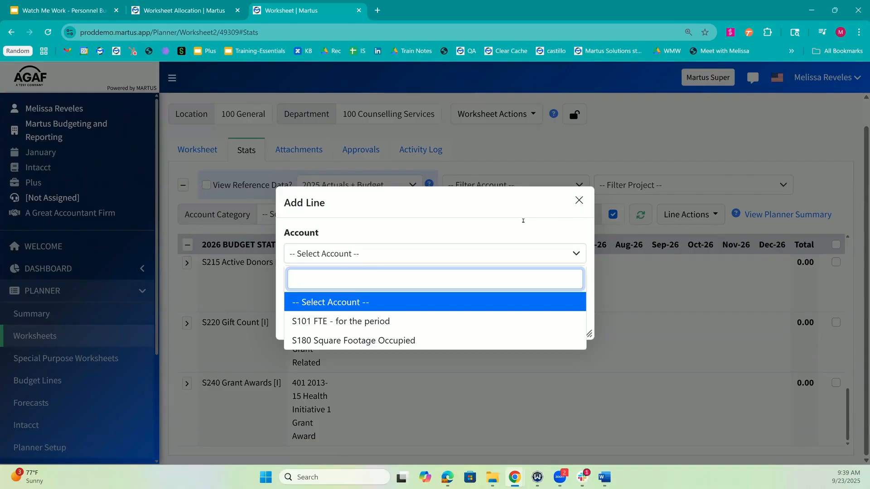
pyautogui.click(578, 204)
# Set the S180 Square Footage Occupied stat of 100 Counselling Services to 2 for every month of 2026
pyautogui.scroll(5, 312, 358)
pyautogui.scroll(1, 313, 362)
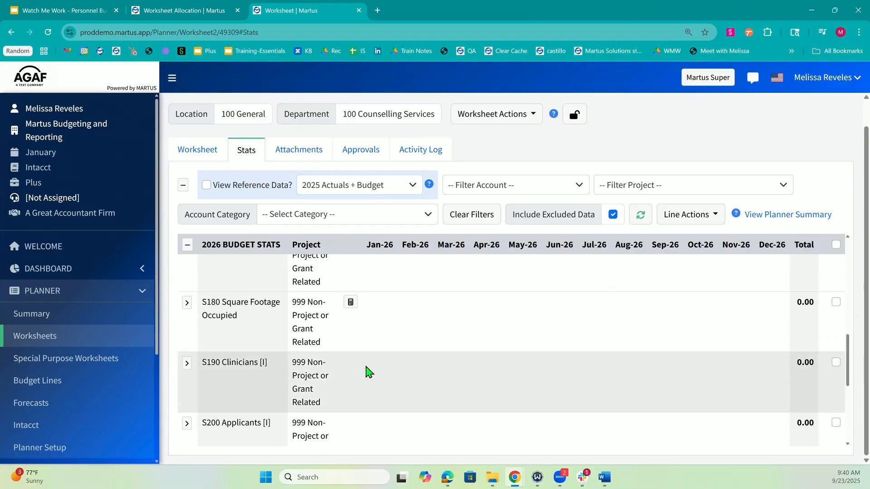
pyautogui.scroll(3, 397, 369)
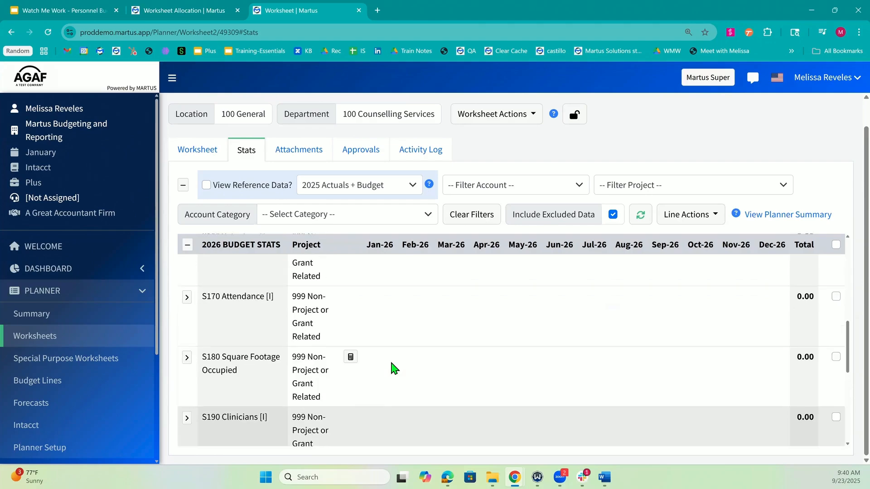
pyautogui.scroll(4, 394, 368)
pyautogui.scroll(-4, 394, 368)
pyautogui.scroll(-1, 394, 368)
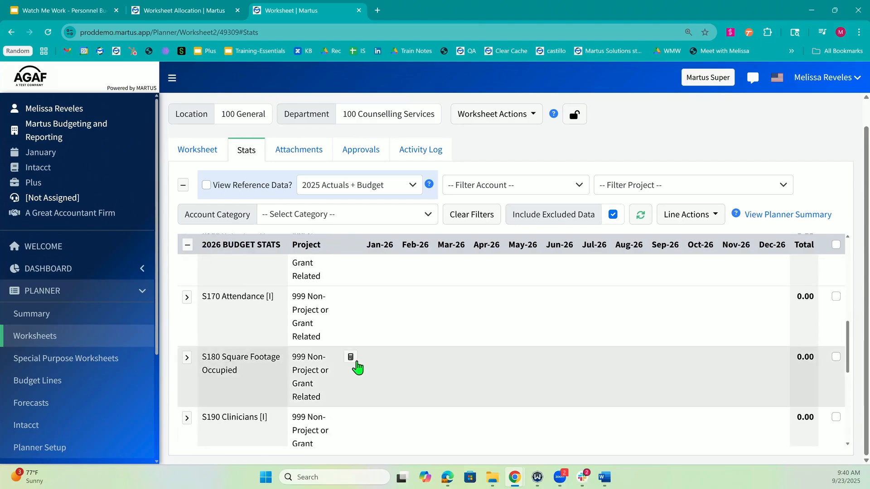
pyautogui.click(351, 357)
pyautogui.click(269, 215)
pyautogui.press('Return')
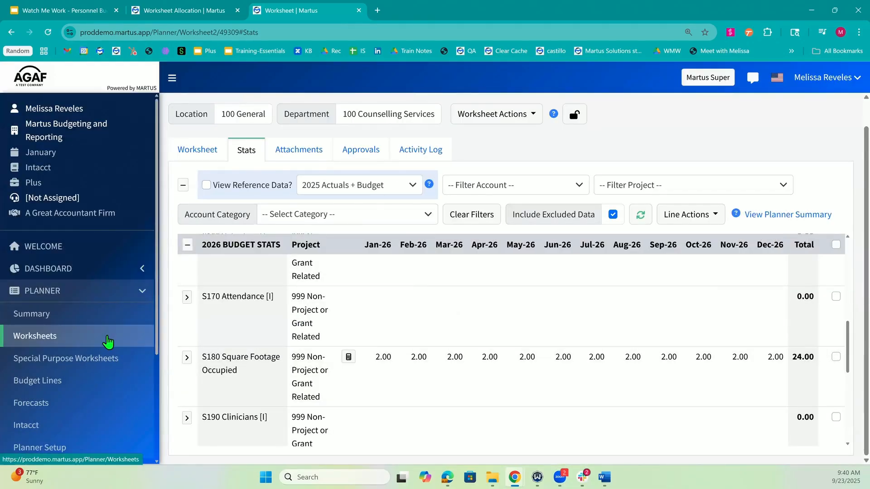
# In the 100 General, 120 Food Service worksheet's stats, set S180 Square Footage Occupied to 3 for every month of 2026
pyautogui.click(108, 342)
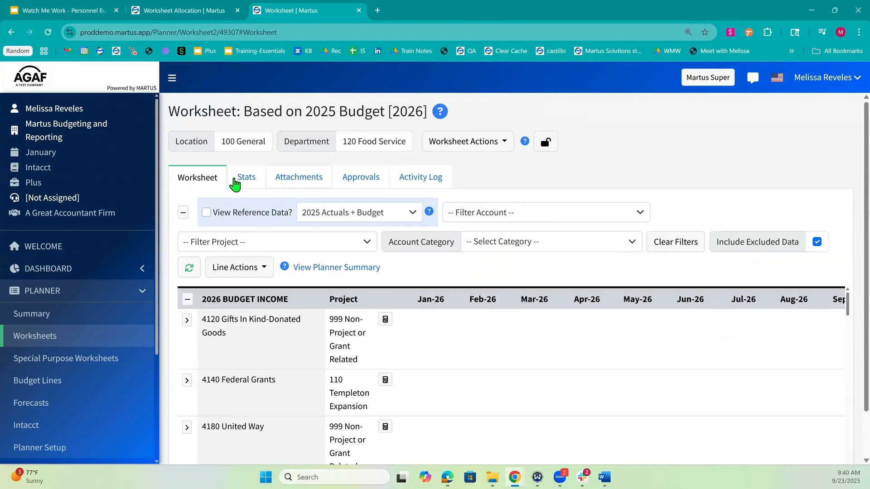
pyautogui.click(249, 185)
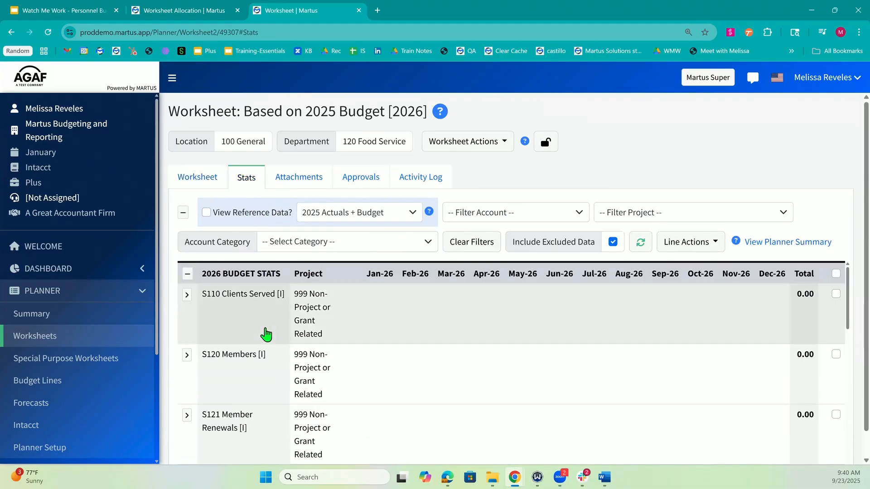
pyautogui.scroll(-5, 267, 335)
pyautogui.scroll(-1, 267, 334)
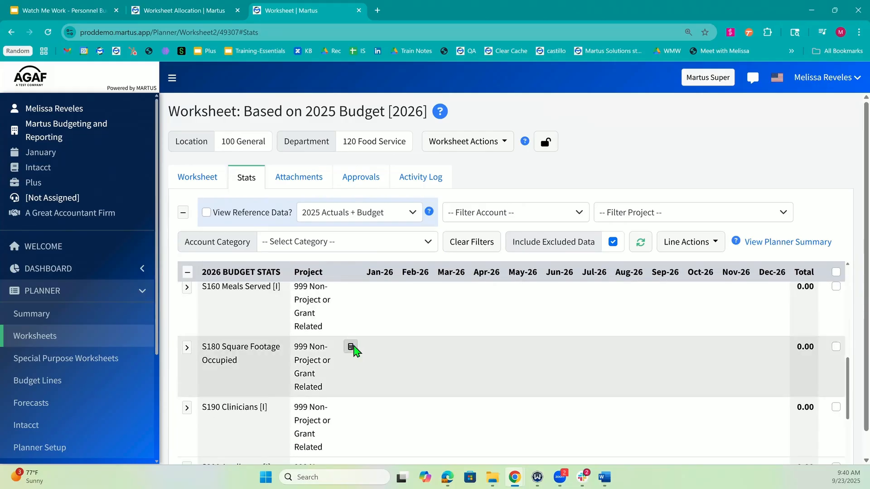
pyautogui.click(351, 347)
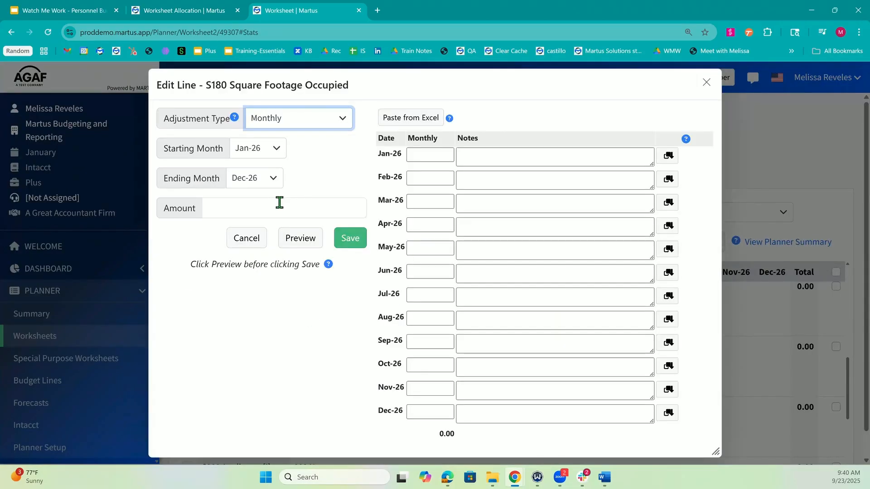
pyautogui.click(276, 206)
pyautogui.write('3')
pyautogui.click(301, 238)
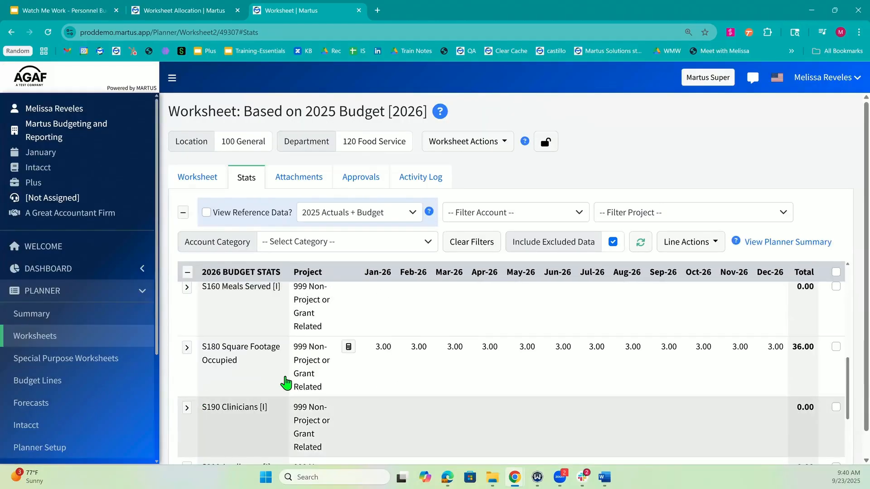
pyautogui.scroll(-3, 286, 383)
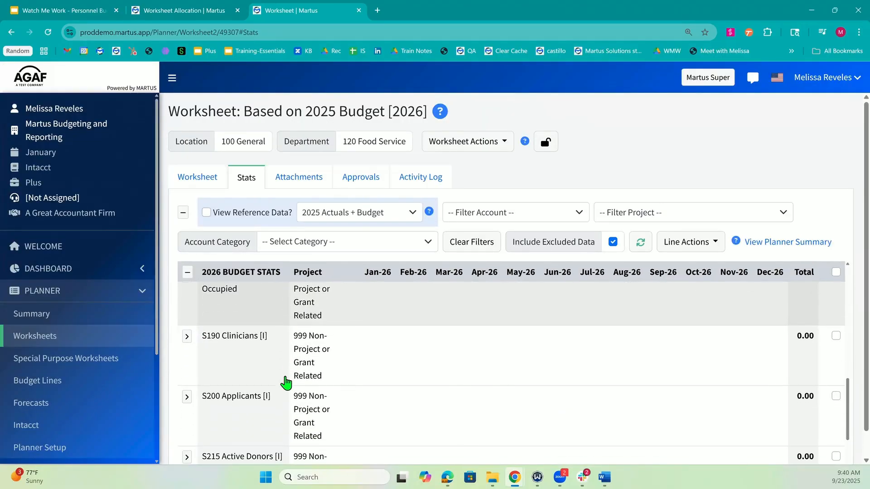
pyautogui.scroll(3, 286, 381)
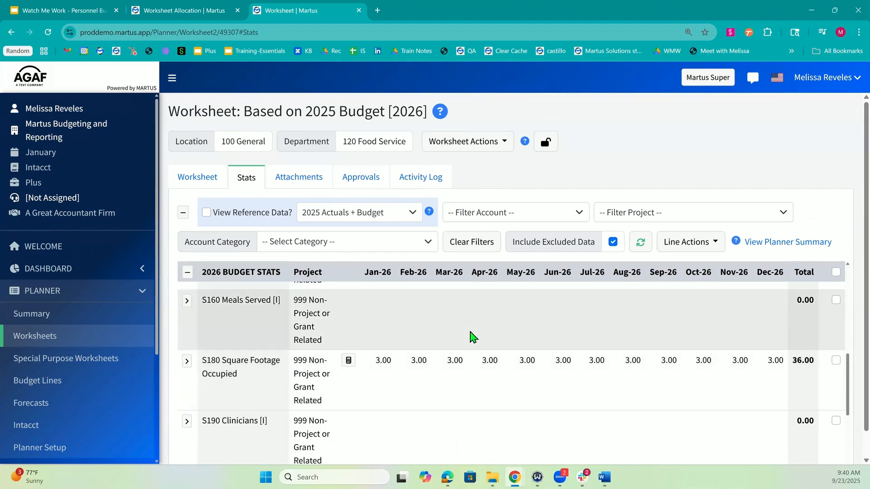
pyautogui.scroll(5, 470, 334)
# Create a new reporting group named "Counseling People", mark it as stats, and save it
pyautogui.scroll(-4, 86, 372)
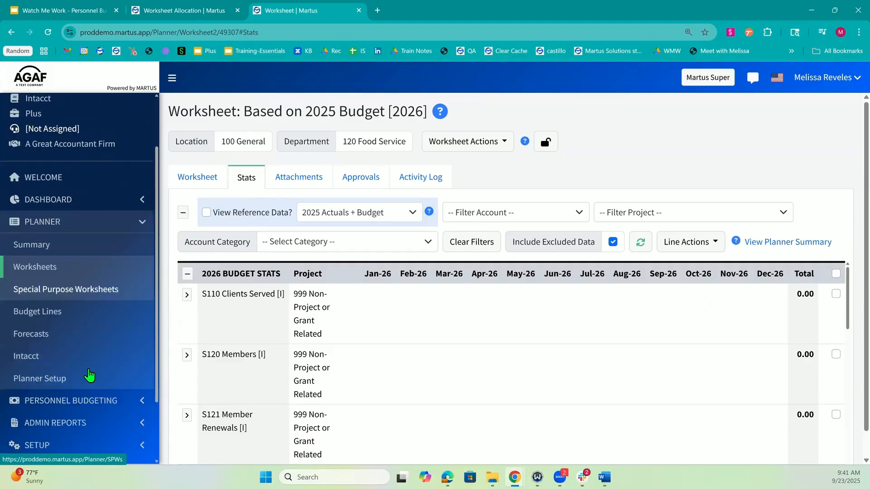
pyautogui.click(83, 368)
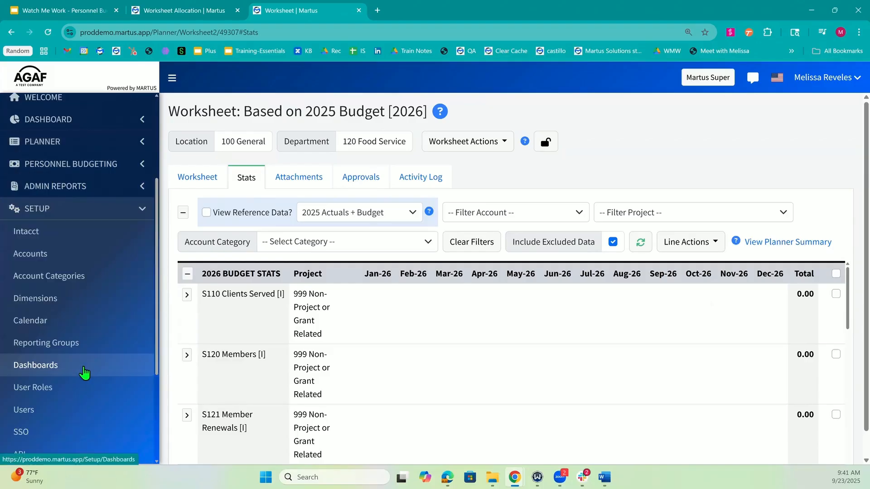
pyautogui.scroll(-4, 84, 377)
pyautogui.click(76, 266)
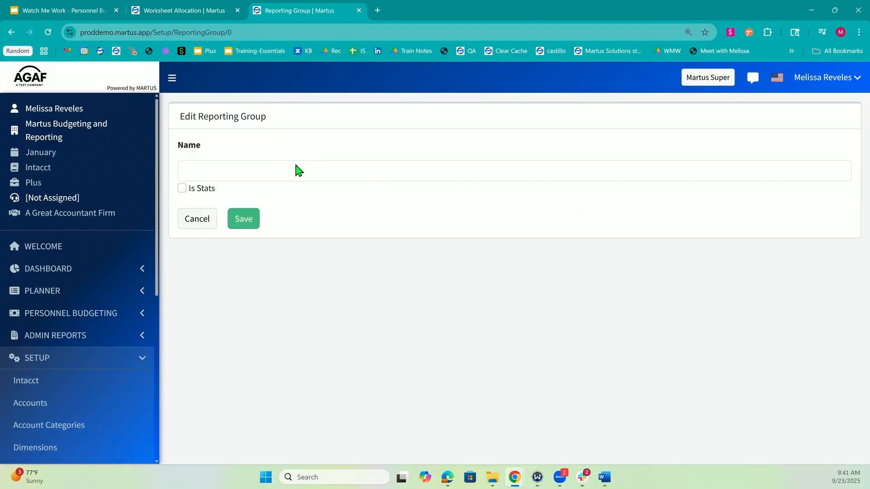
pyautogui.click(292, 168)
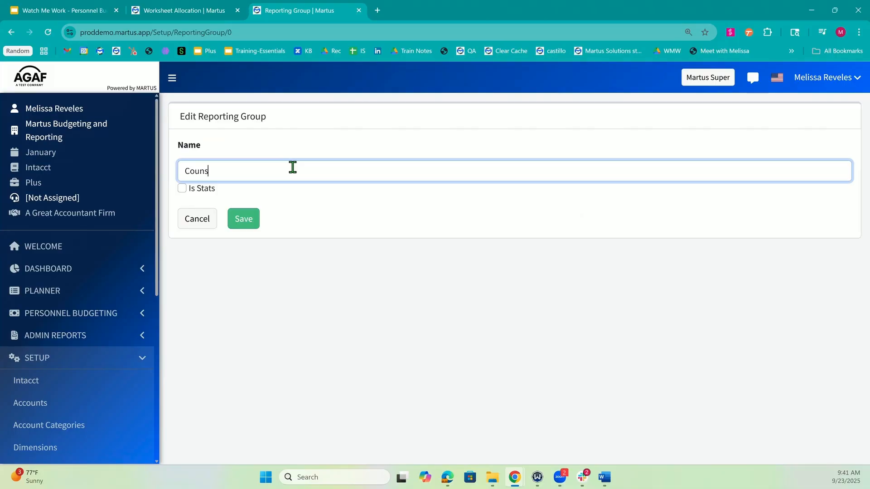
pyautogui.write('Counseling Seople')
pyautogui.click(182, 188)
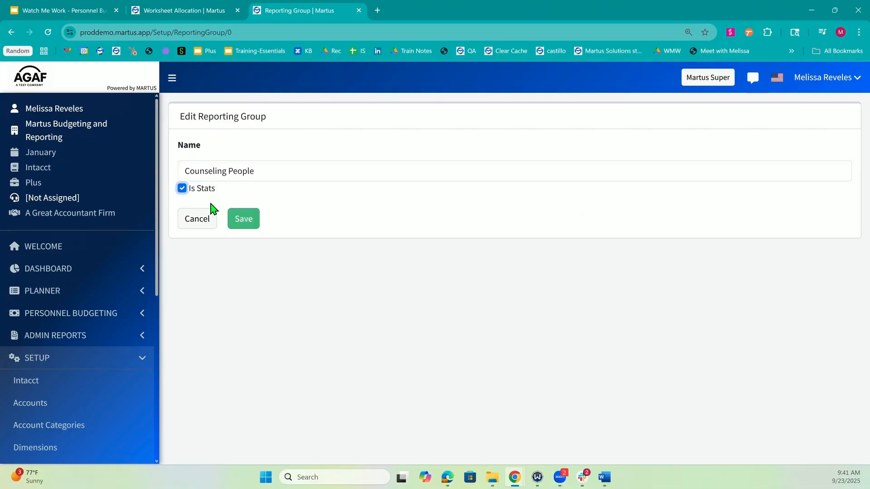
pyautogui.click(241, 229)
# Add an item for account S180 Square Footage Occupied and department 100 Counselling Services to the Counseling People group and save it
pyautogui.click(556, 340)
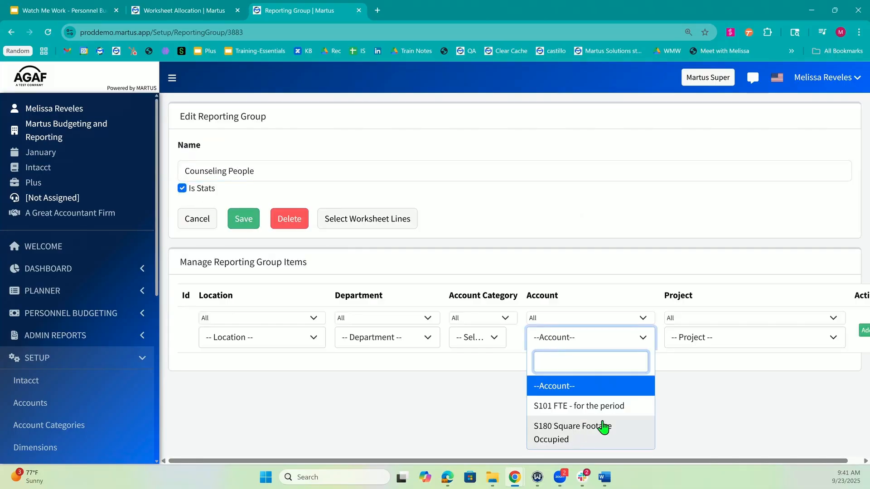
pyautogui.click(570, 429)
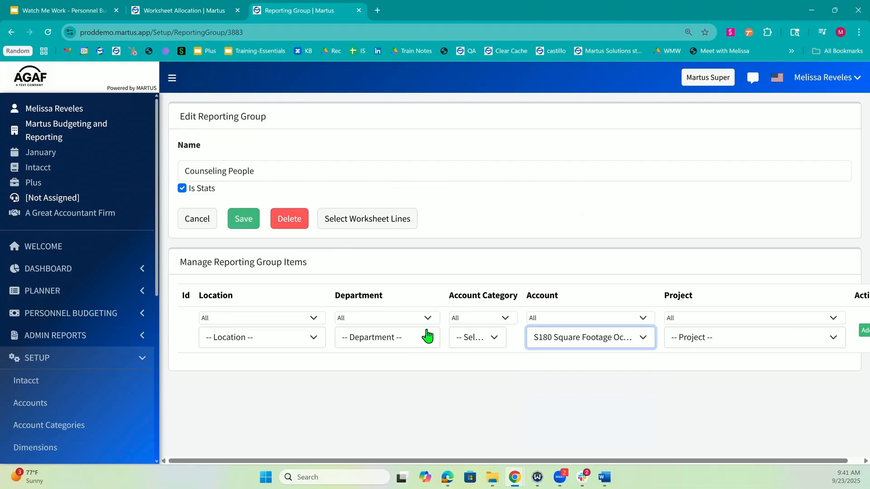
pyautogui.click(389, 338)
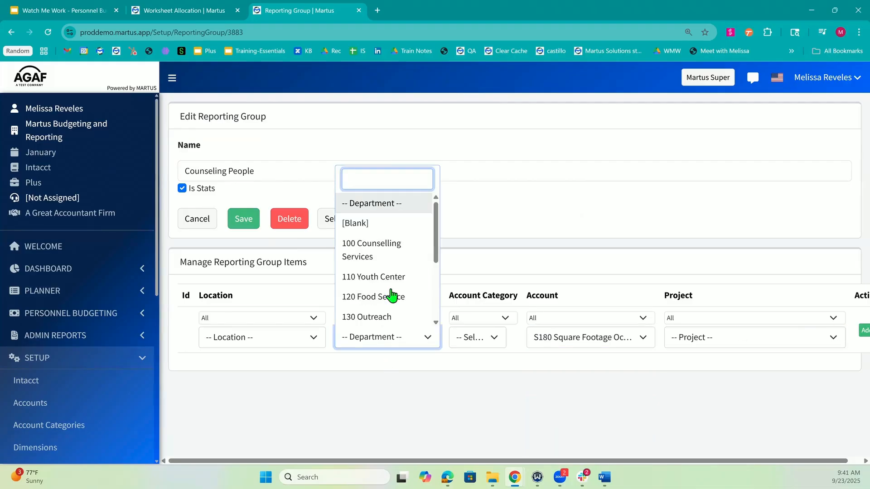
pyautogui.click(416, 248)
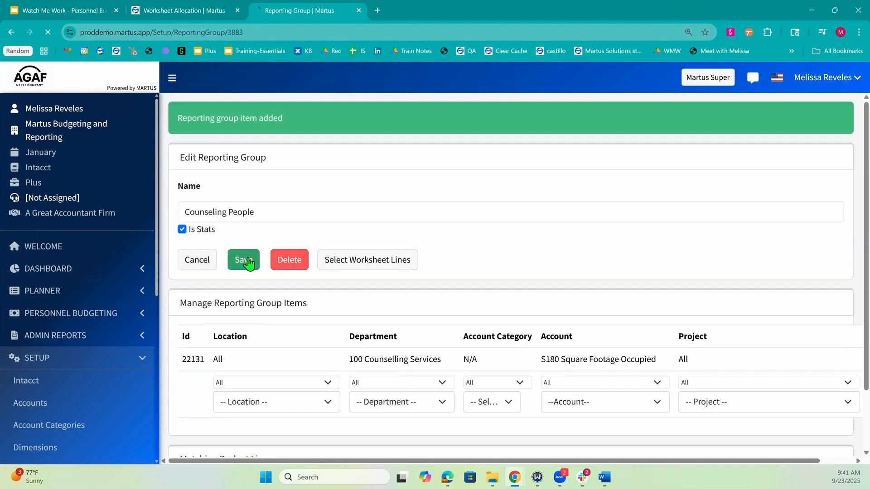
pyautogui.click(208, 267)
# Create a new reporting group named "Food Service", mark it as stats, and save it
pyautogui.click(210, 151)
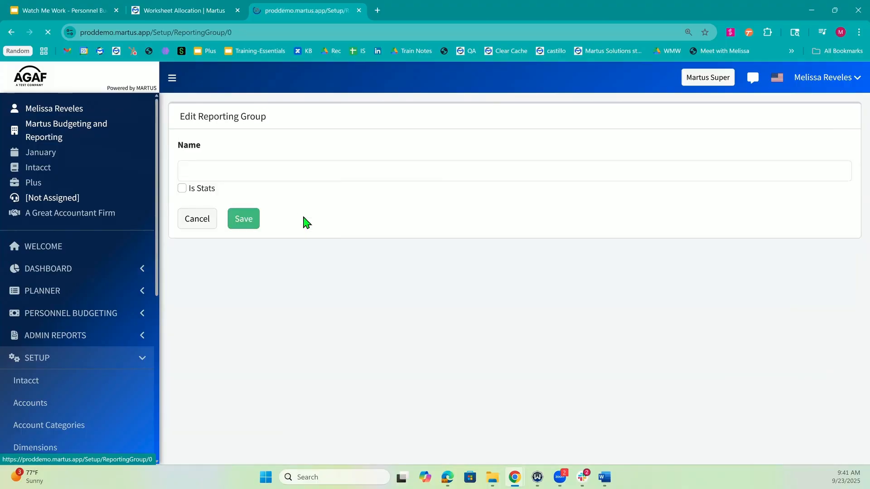
pyautogui.click(219, 171)
pyautogui.write('Food Service')
pyautogui.click(182, 188)
pyautogui.click(243, 219)
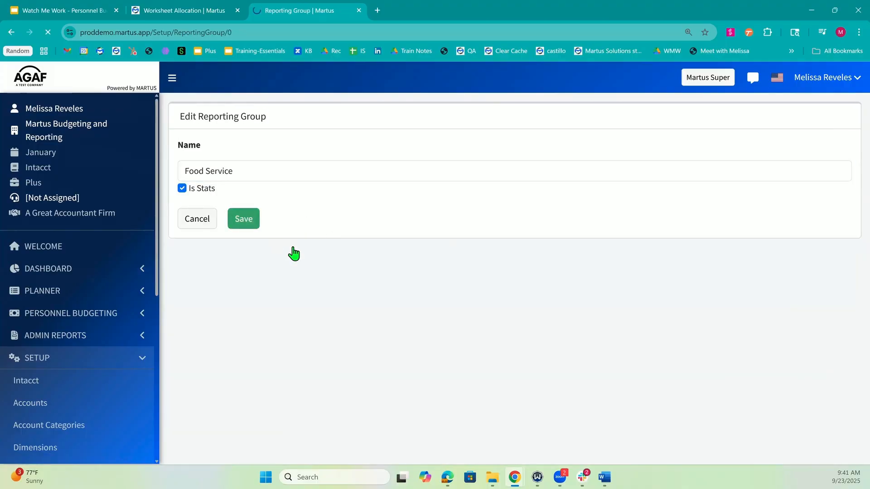
# Add an item for department 120 Food Service to the Food Service reporting group and save the group
pyautogui.click(367, 339)
pyautogui.write('foo')
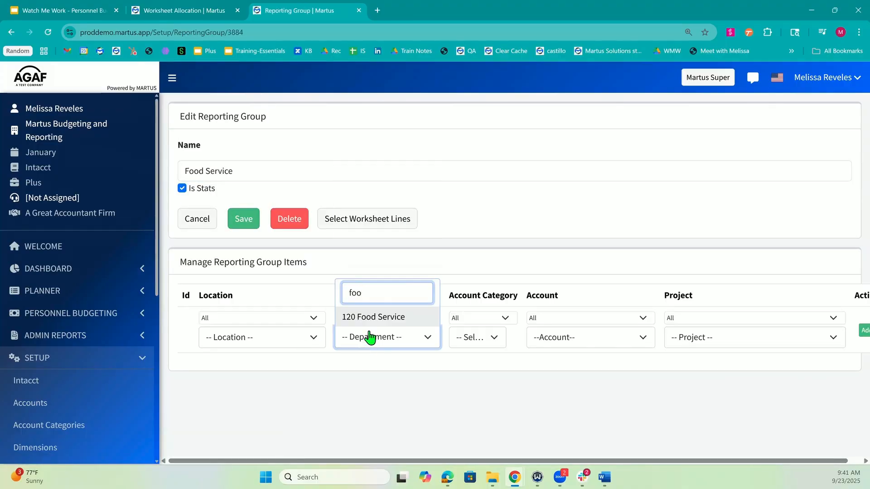
pyautogui.press('Return')
pyautogui.click(244, 261)
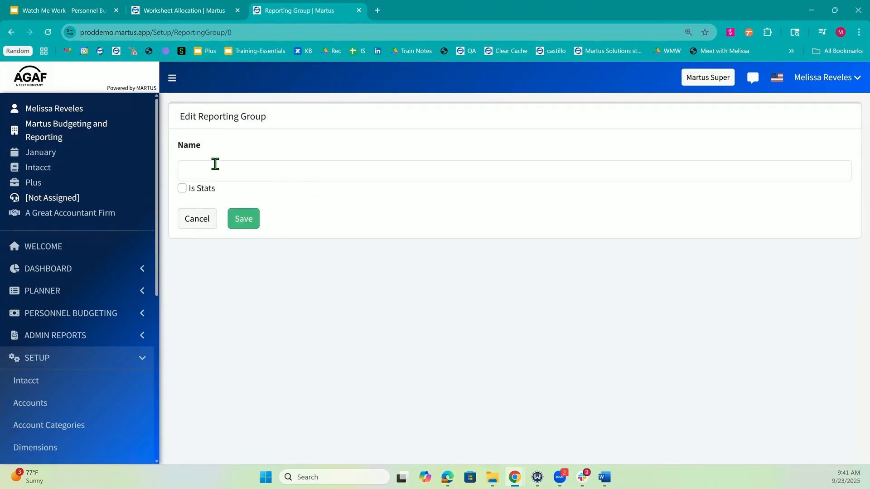
# Create a stats reporting group named "Total Headcount" and add an item for account S180 Square Footage Occupied across all departments
pyautogui.click(215, 165)
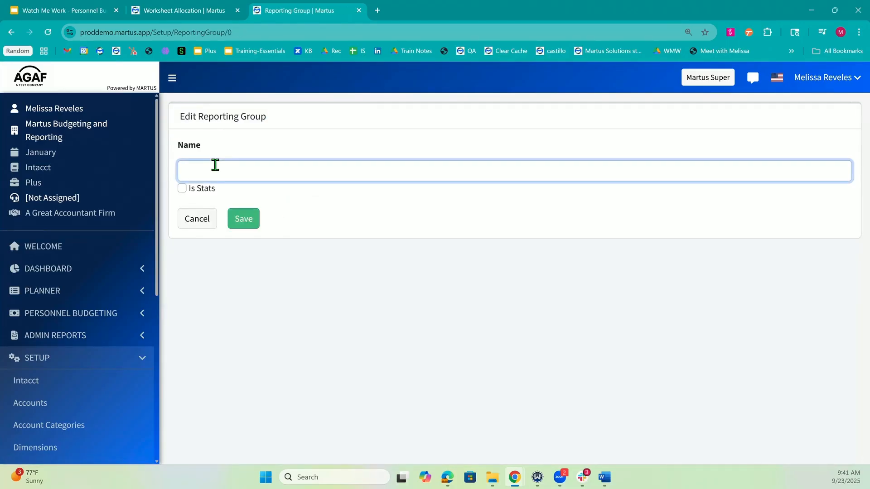
pyautogui.write('Total Headcount')
pyautogui.click(181, 188)
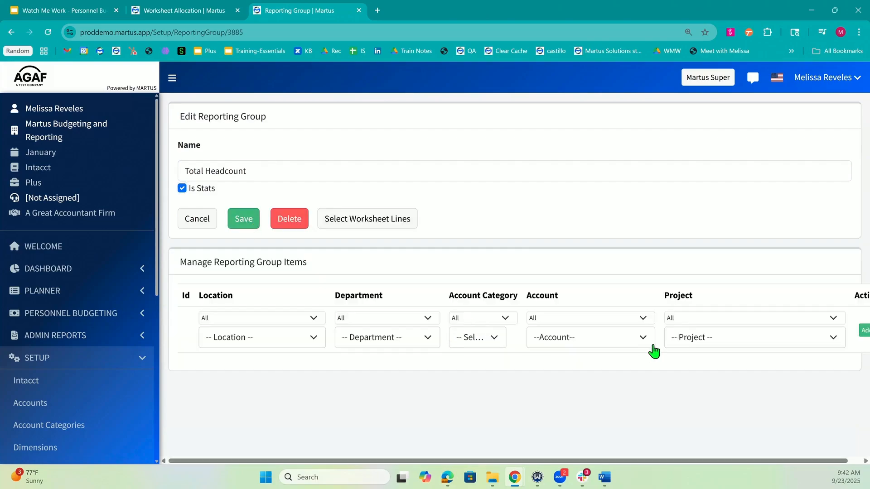
pyautogui.click(621, 343)
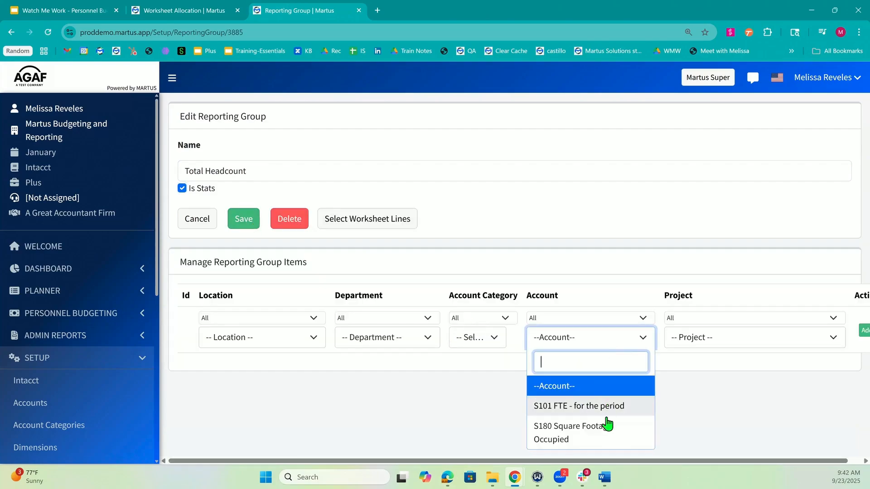
pyautogui.click(608, 431)
pyautogui.click(862, 331)
# Open the 2026 Software Subscriptions global special purpose worksheet for editing
pyautogui.click(88, 272)
pyautogui.click(103, 363)
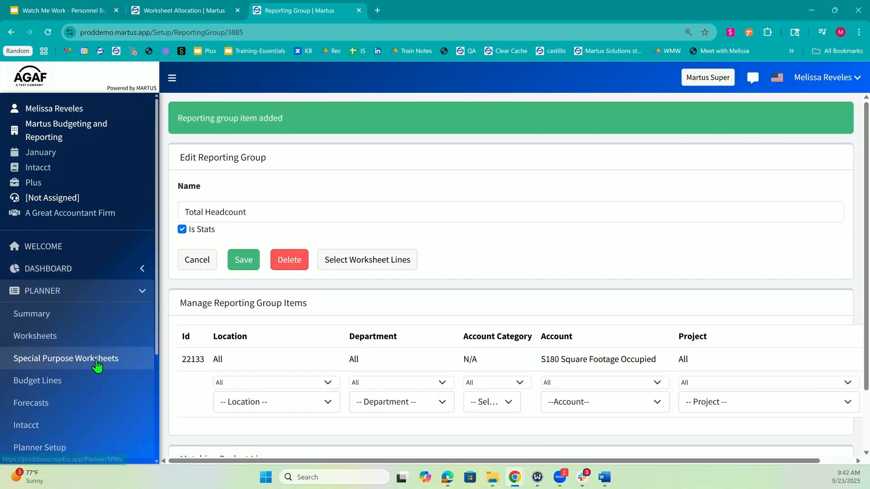
pyautogui.click(99, 363)
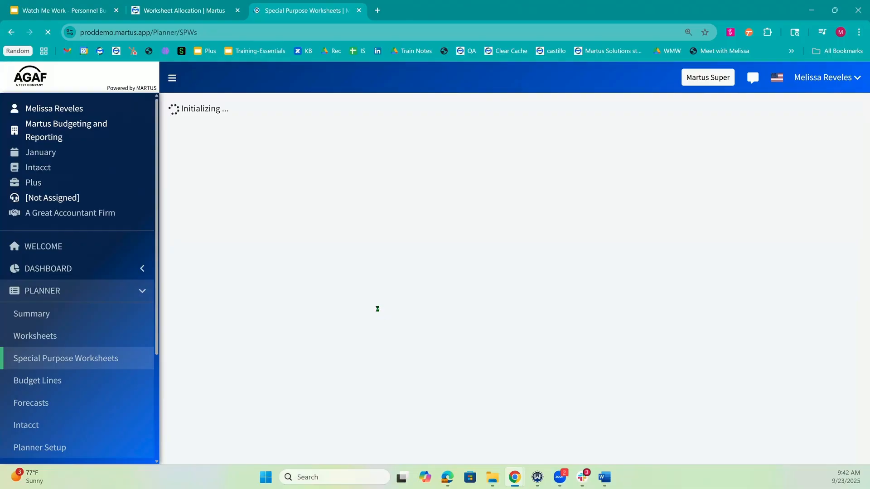
pyautogui.scroll(-5, 439, 288)
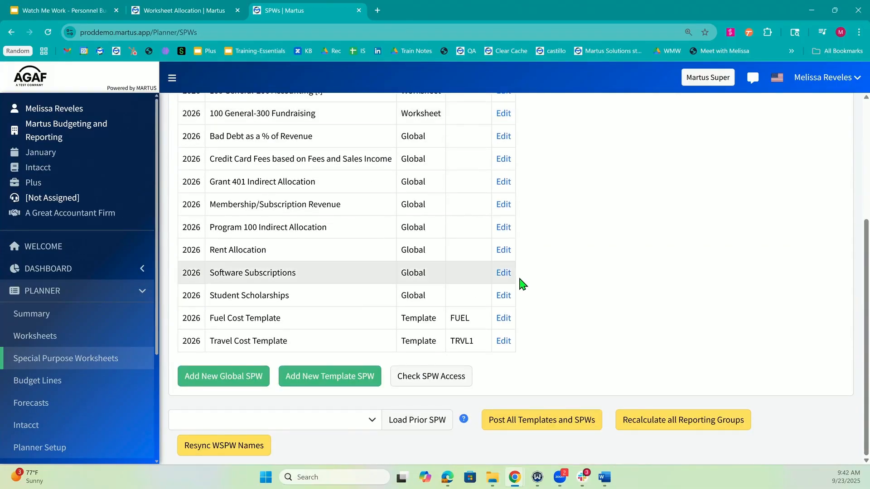
pyautogui.click(502, 274)
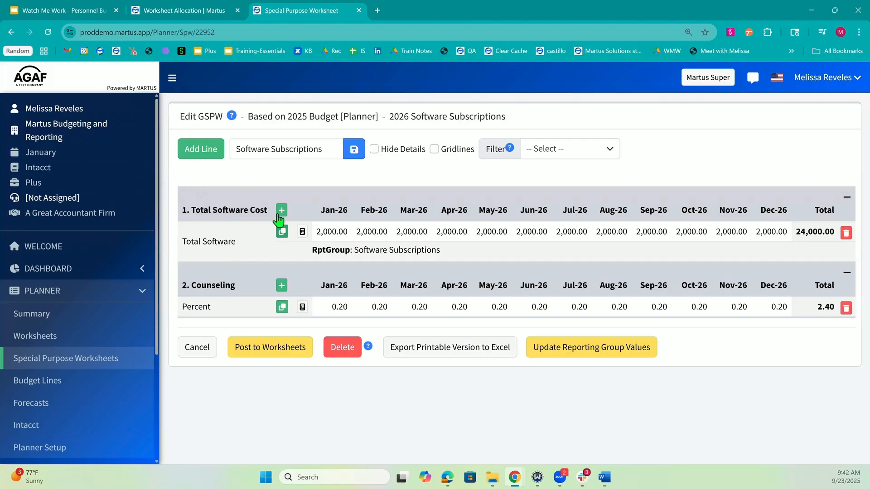
# Rename the "1. Total Software Cost" section to "1. Totals"
pyautogui.click(233, 212)
pyautogui.click(406, 91)
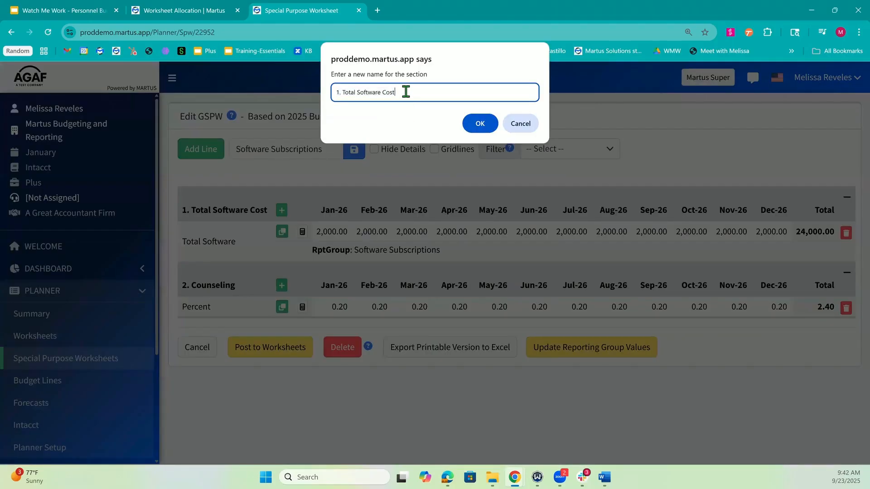
pyautogui.press('BackSpace')
pyautogui.press('BackSpace')
pyautogui.press('BackSpace')
pyautogui.press('BackSpace')
pyautogui.press('BackSpace')
pyautogui.press('BackSpace')
pyautogui.press('BackSpace')
pyautogui.press('BackSpace')
pyautogui.press('BackSpace')
pyautogui.press('BackSpace')
pyautogui.press('BackSpace')
pyautogui.write('s')
pyautogui.press('Return')
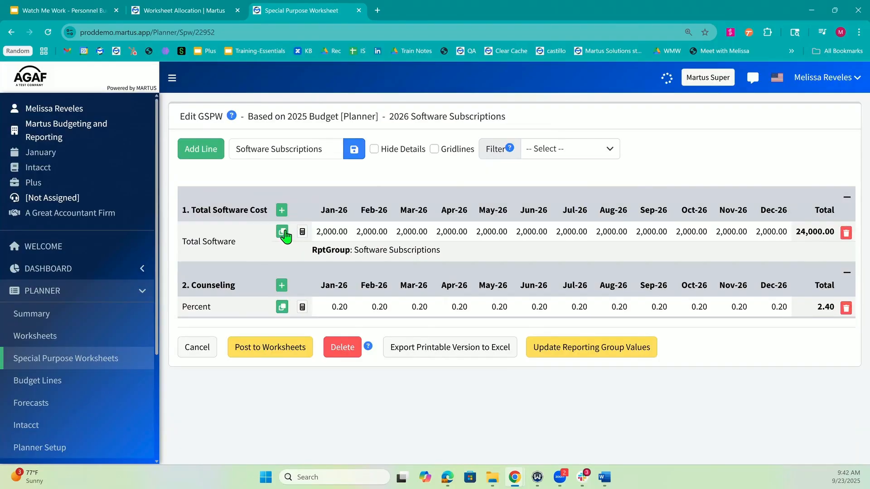
# Copy the Total Software line as a new line in section 1. Totals, with the description "Total Headcount"
pyautogui.click(249, 233)
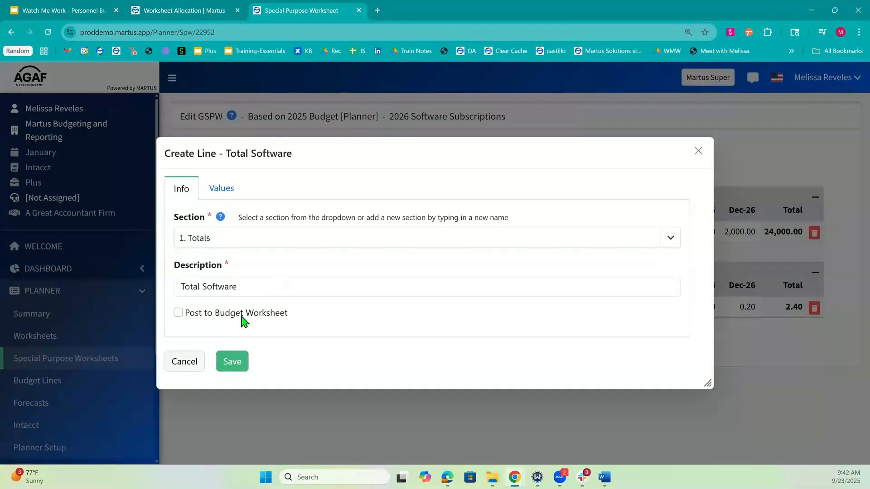
pyautogui.doubleClick(223, 286)
pyautogui.write('H')
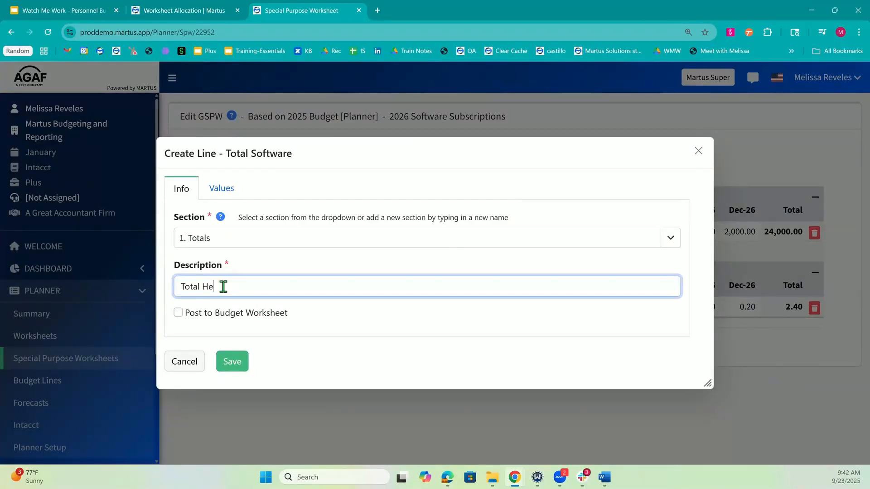
pyautogui.write('eadcount')
# Source the new line's values from the Total Headcount reporting group and save the line
pyautogui.click(224, 191)
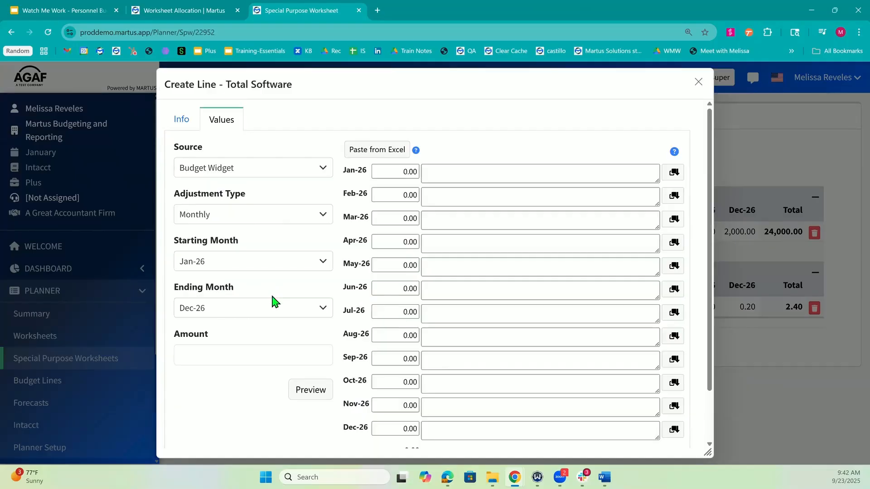
pyautogui.click(232, 171)
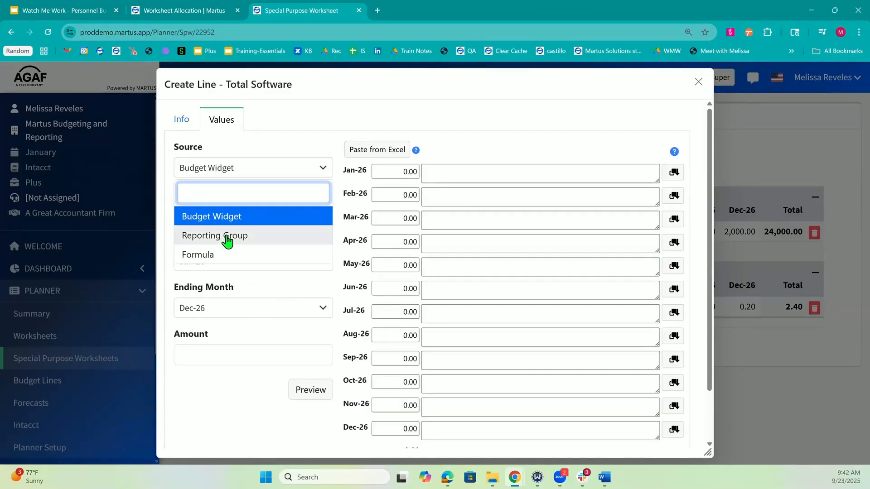
pyautogui.click(228, 237)
pyautogui.click(234, 220)
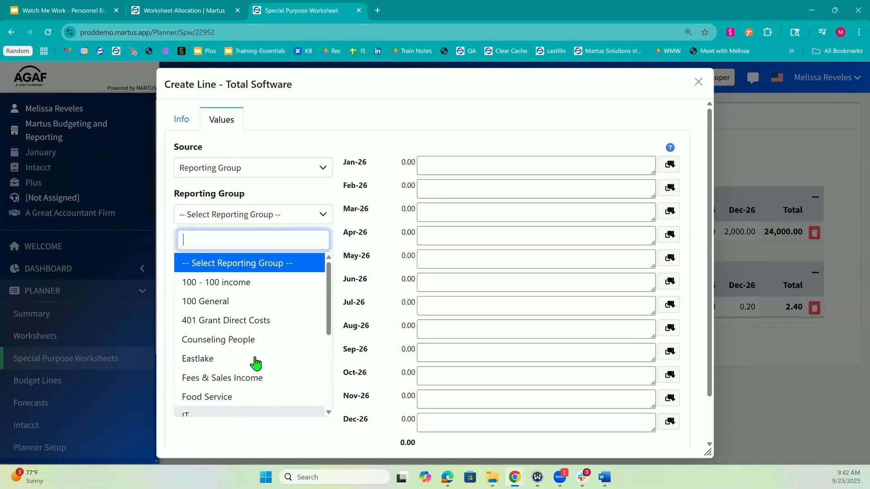
pyautogui.scroll(-3, 255, 363)
pyautogui.scroll(-2, 255, 363)
pyautogui.click(249, 391)
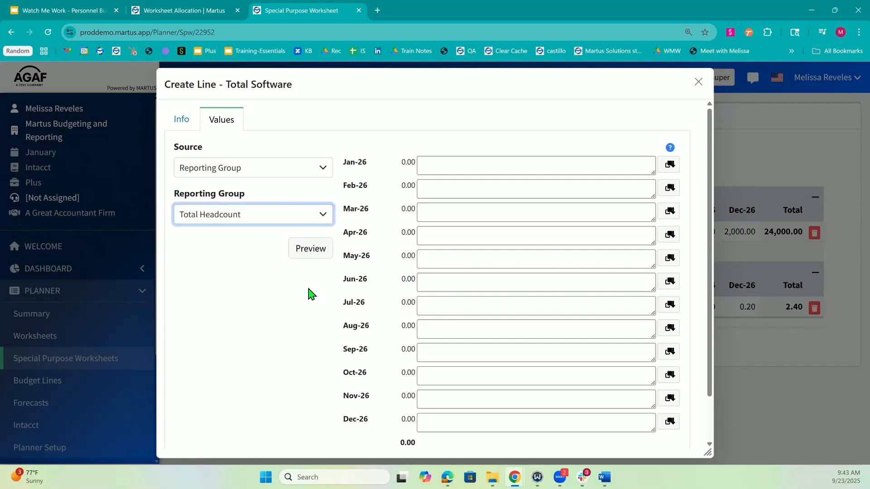
pyautogui.scroll(-1, 435, 346)
pyautogui.click(232, 431)
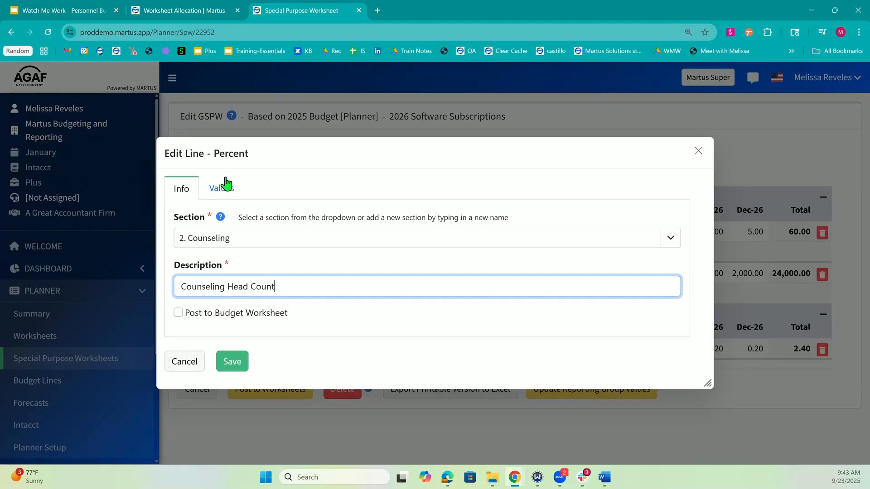
# Source the Counseling Head Count line's values from the Counseling People reporting group and save the line
pyautogui.click(222, 188)
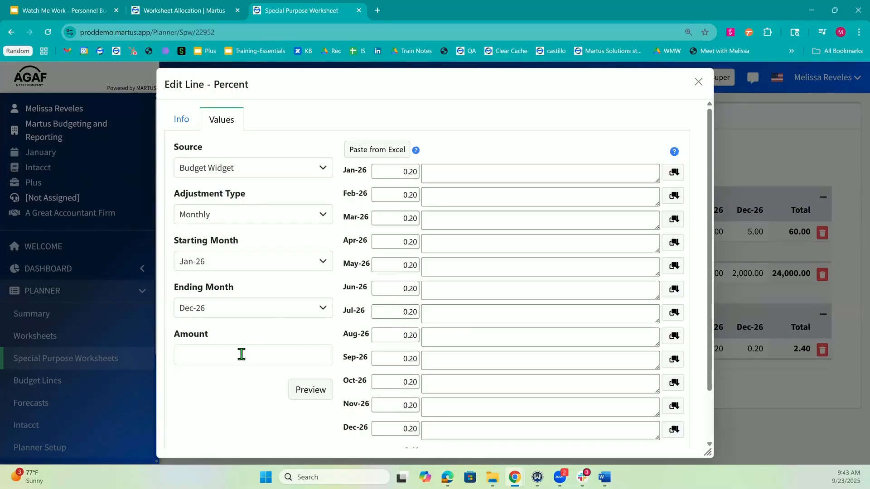
pyautogui.click(253, 168)
pyautogui.click(231, 236)
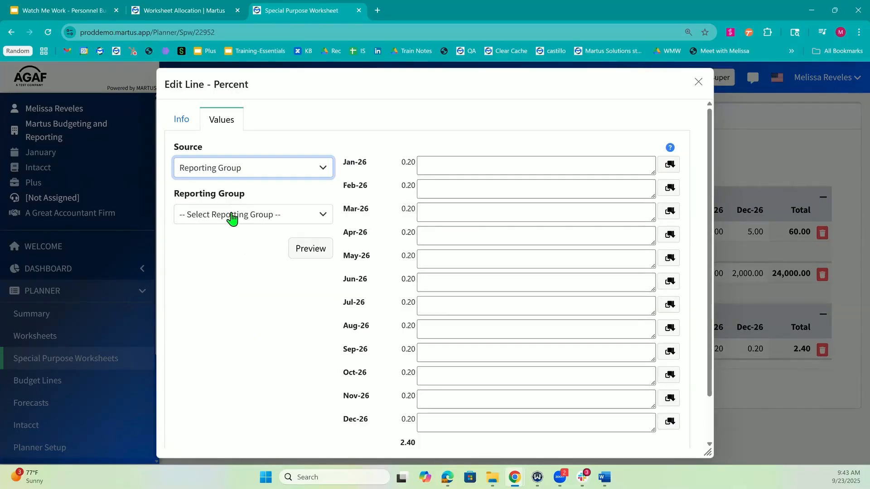
pyautogui.click(233, 218)
pyautogui.write('coun')
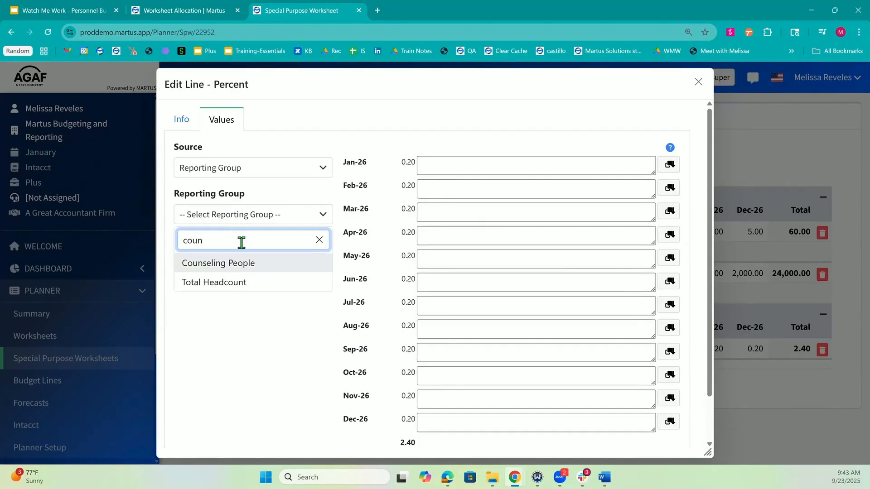
pyautogui.click(245, 268)
pyautogui.scroll(-2, 254, 356)
pyautogui.click(226, 430)
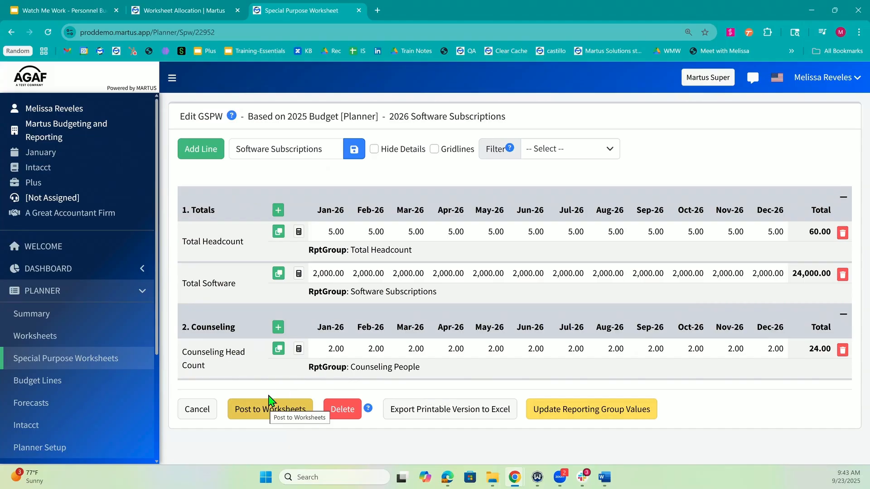
# Copy the Counseling Head Count line as a new line in the Counseling section, with the description "Counseling Total"
pyautogui.click(279, 351)
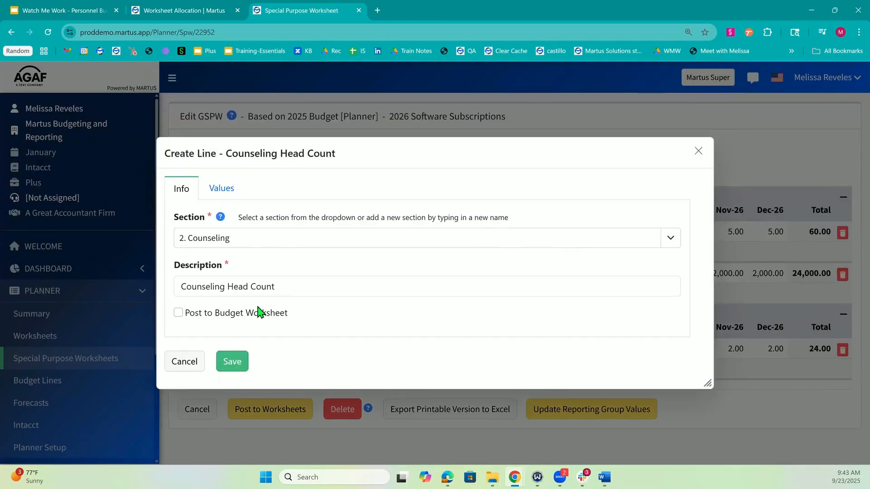
pyautogui.moveTo(301, 287); pyautogui.dragTo(225, 290)
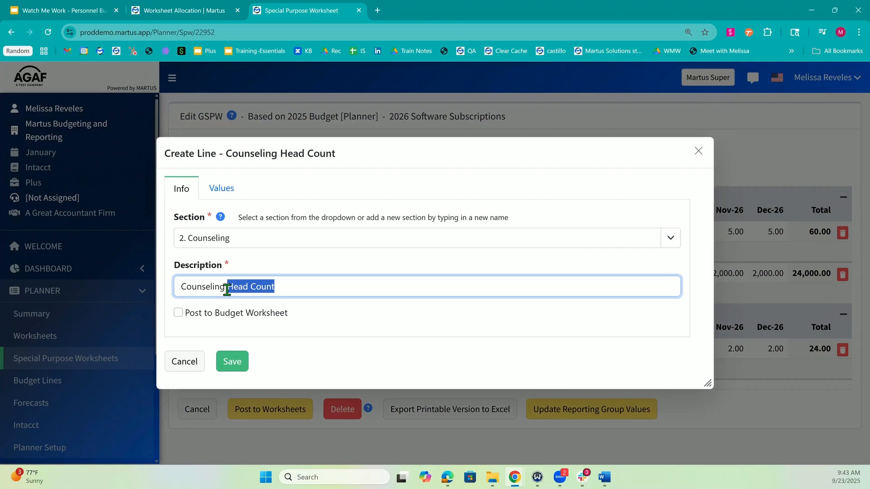
pyautogui.write('Total')
# Post the Counseling Total line to worksheet 100 General-100 Counselling Services, account 5340 Software Subscriptions, project 999 Non-Project or Grant Related
pyautogui.click(252, 313)
pyautogui.click(292, 295)
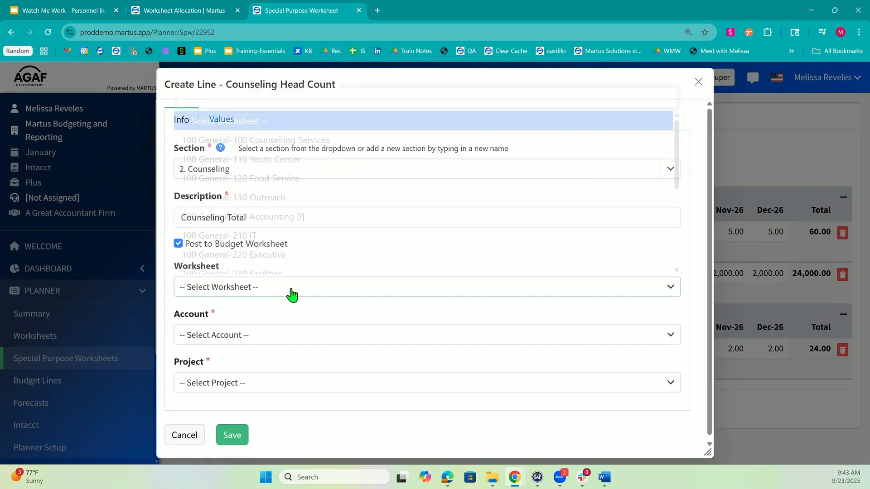
pyautogui.click(281, 145)
pyautogui.click(250, 338)
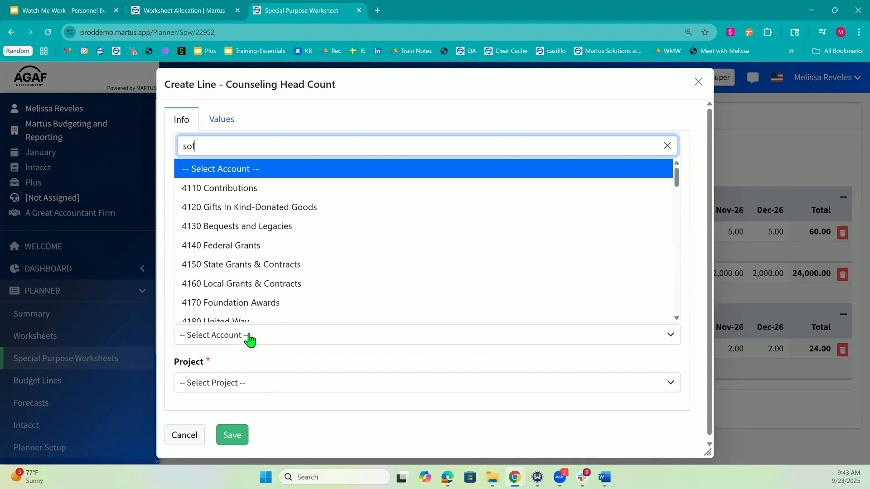
pyautogui.click(235, 379)
pyautogui.click(233, 384)
pyautogui.write('999')
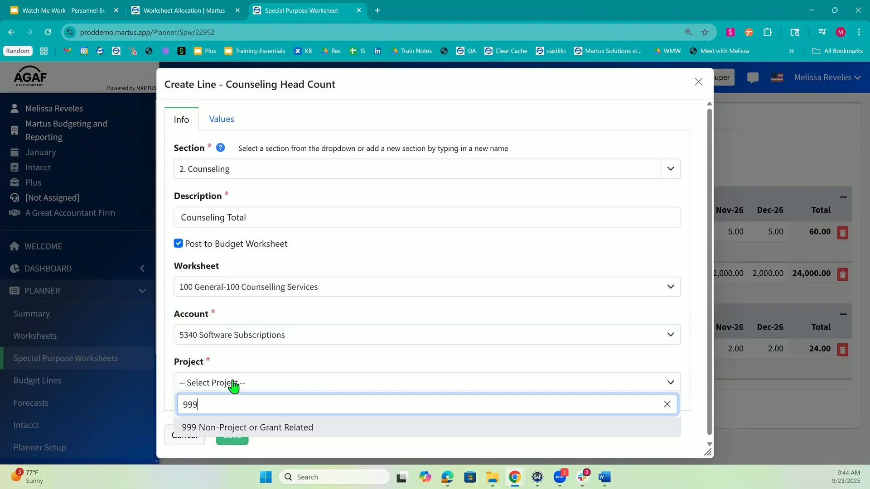
pyautogui.click(262, 426)
# Source the Counseling Total line's values from the formula ([Counseling Head Count]/[Total Software]) * [Total Software]
pyautogui.click(222, 120)
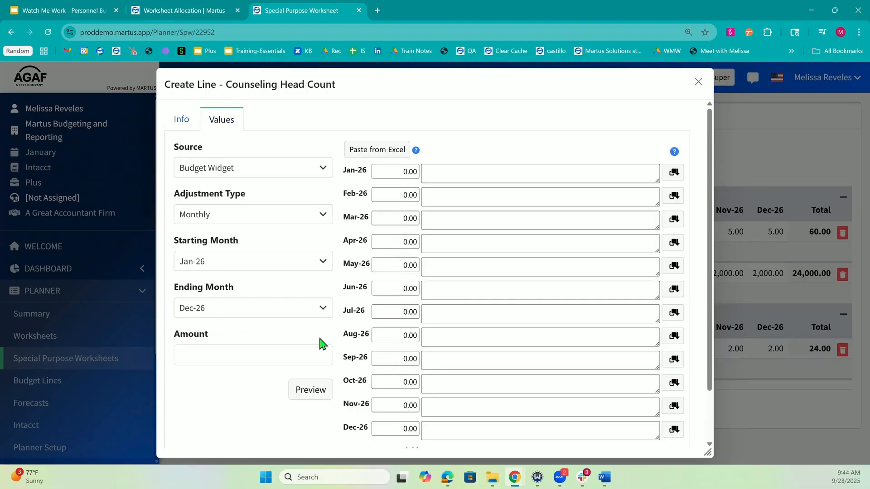
pyautogui.click(262, 166)
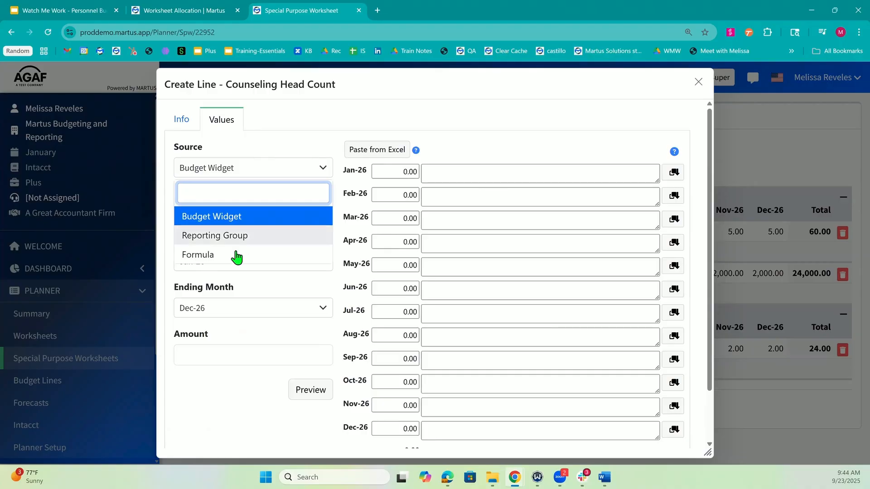
pyautogui.click(237, 256)
pyautogui.click(234, 322)
pyautogui.write('(')
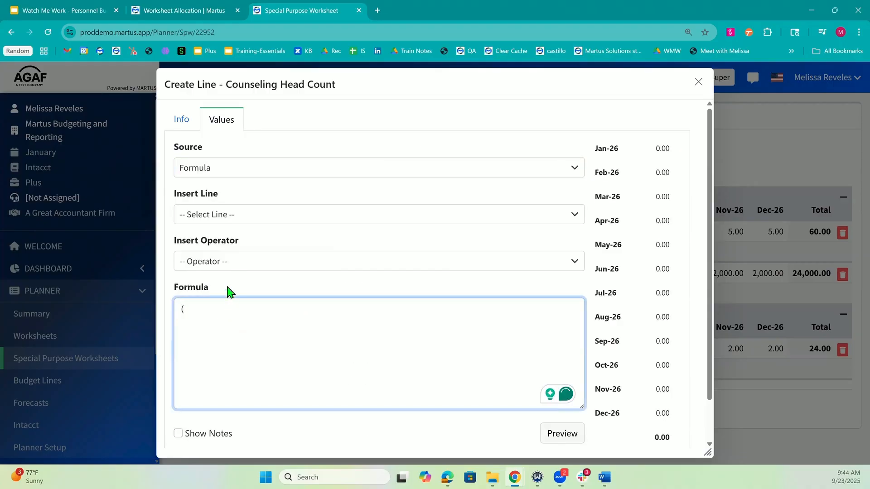
pyautogui.click(218, 227)
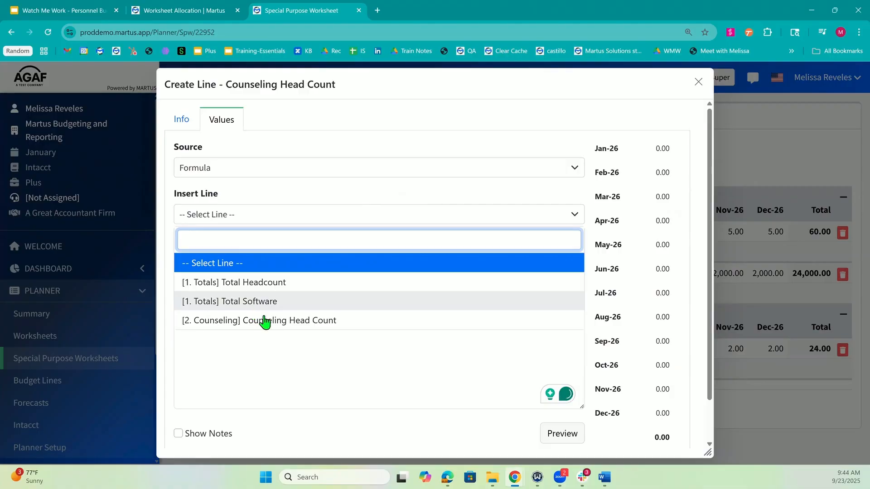
pyautogui.click(273, 322)
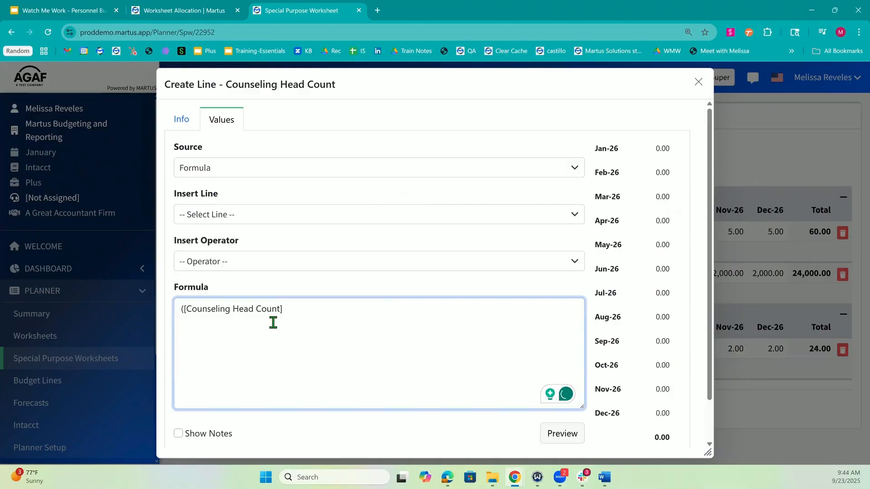
pyautogui.click(272, 214)
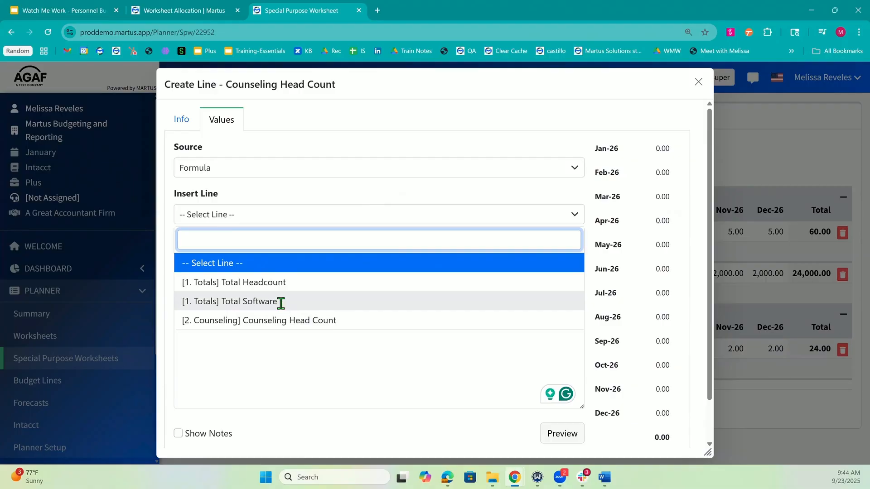
pyautogui.click(282, 302)
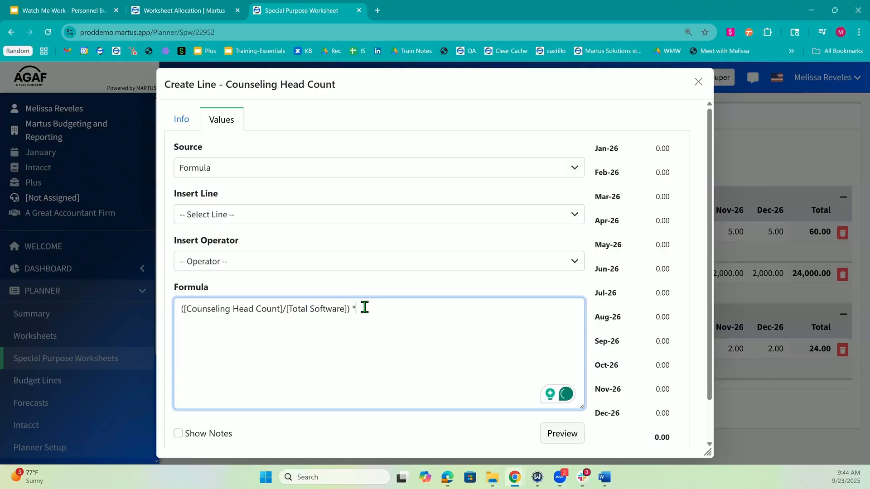
pyautogui.click(302, 222)
pyautogui.click(288, 301)
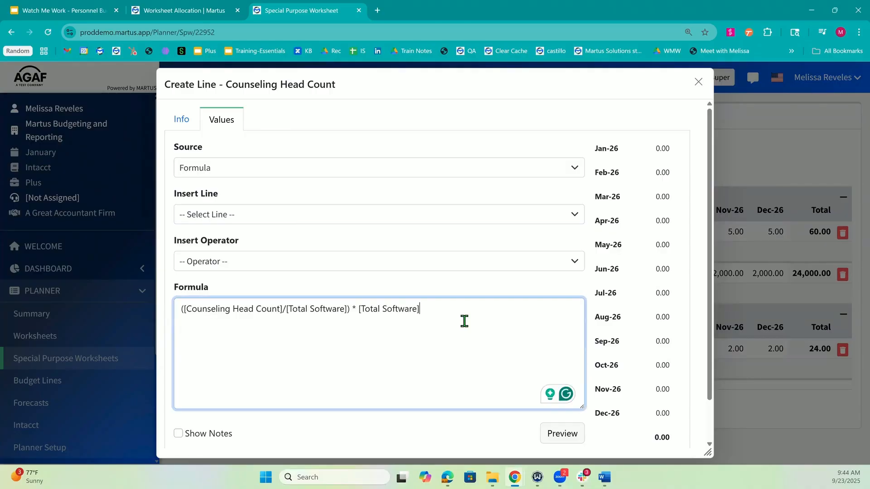
# Replace the divisor in the Counseling Total formula with [Total Headcount] and preview the monthly values
pyautogui.moveTo(335, 305); pyautogui.dragTo(287, 306)
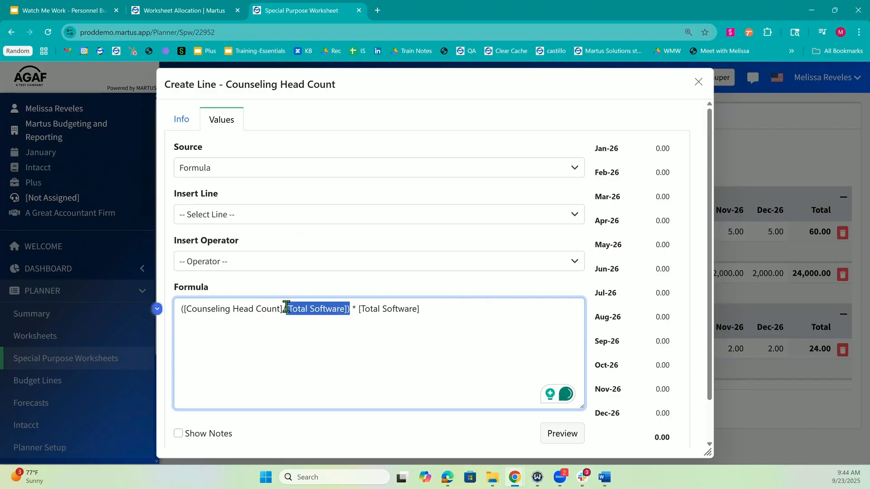
pyautogui.click(346, 309)
pyautogui.press('BackSpace')
pyautogui.press('BackSpace')
pyautogui.press('BackSpace')
pyautogui.press('BackSpace')
pyautogui.press('BackSpace')
pyautogui.press('BackSpace')
pyautogui.press('BackSpace')
pyautogui.press('BackSpace')
pyautogui.press('BackSpace')
pyautogui.press('BackSpace')
pyautogui.press('BackSpace')
pyautogui.press('BackSpace')
pyautogui.press('BackSpace')
pyautogui.press('BackSpace')
pyautogui.press('BackSpace')
pyautogui.press('BackSpace')
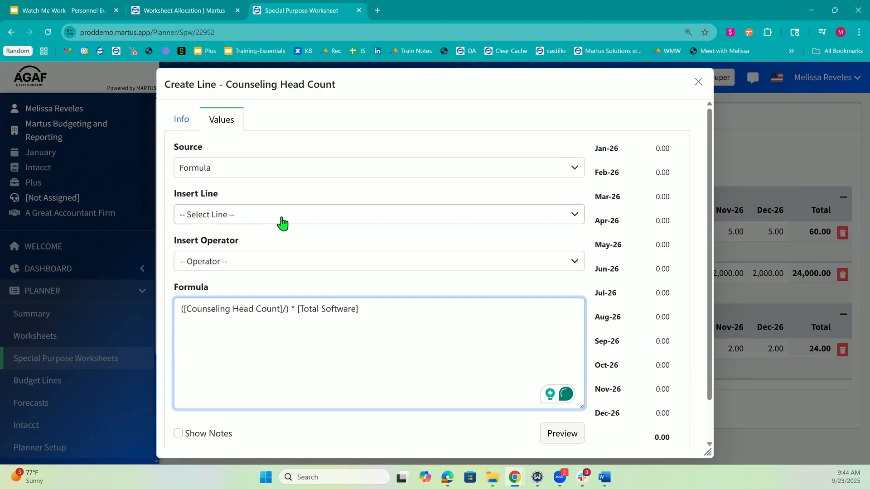
pyautogui.click(282, 221)
pyautogui.click(305, 282)
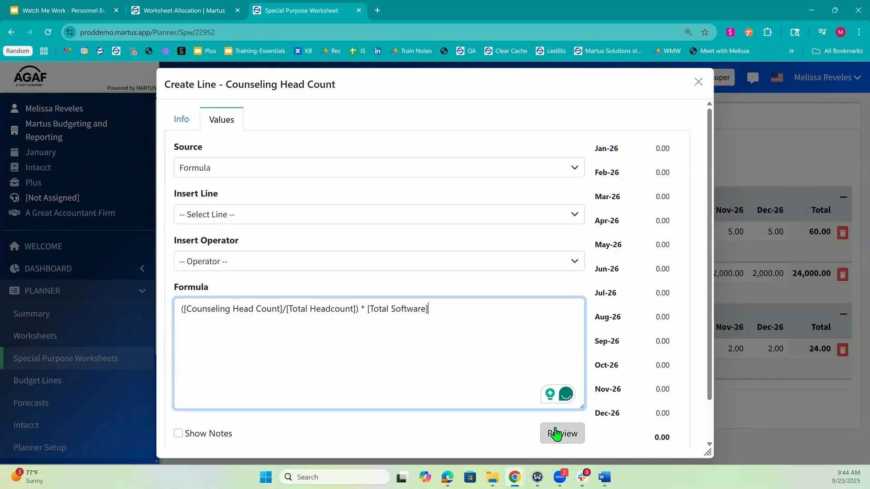
pyautogui.click(556, 433)
# Preview the formula without the [Total Software] multiplication, then restore "* [Total Software]" and preview the values again
pyautogui.moveTo(428, 310); pyautogui.dragTo(362, 308)
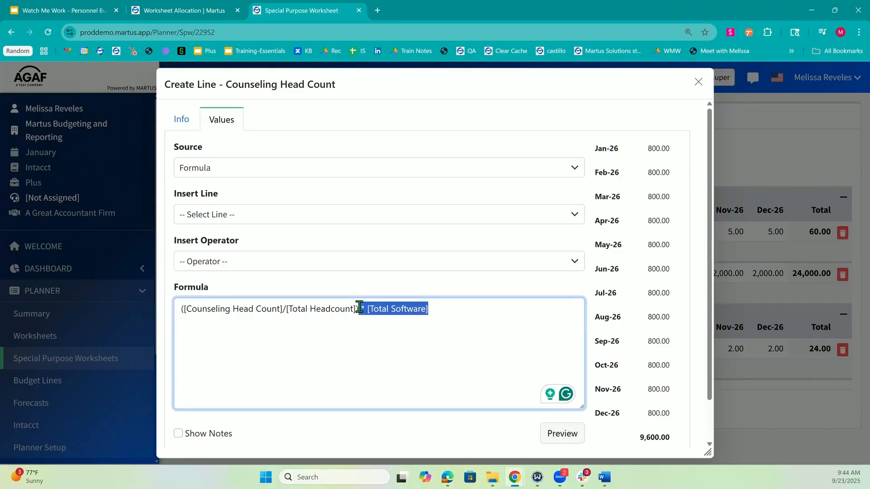
pyautogui.press('BackSpace')
pyautogui.click(564, 437)
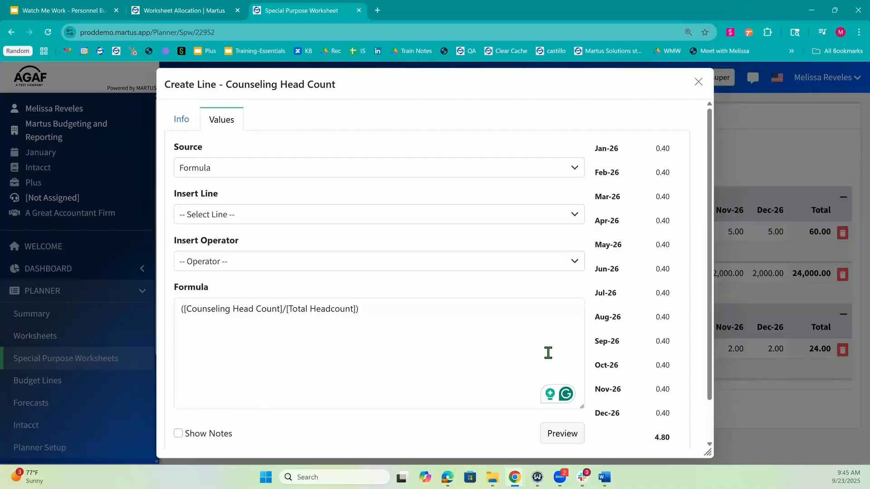
pyautogui.click(372, 308)
pyautogui.write('* [Total Software]')
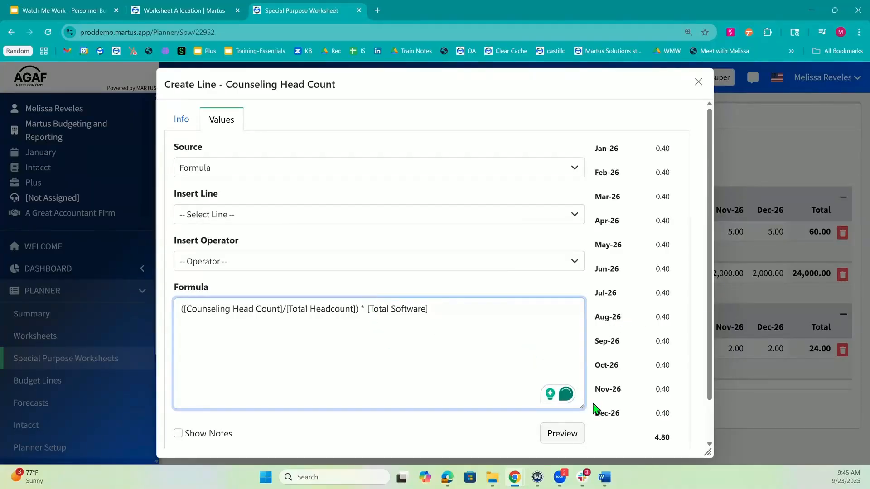
pyautogui.click(557, 434)
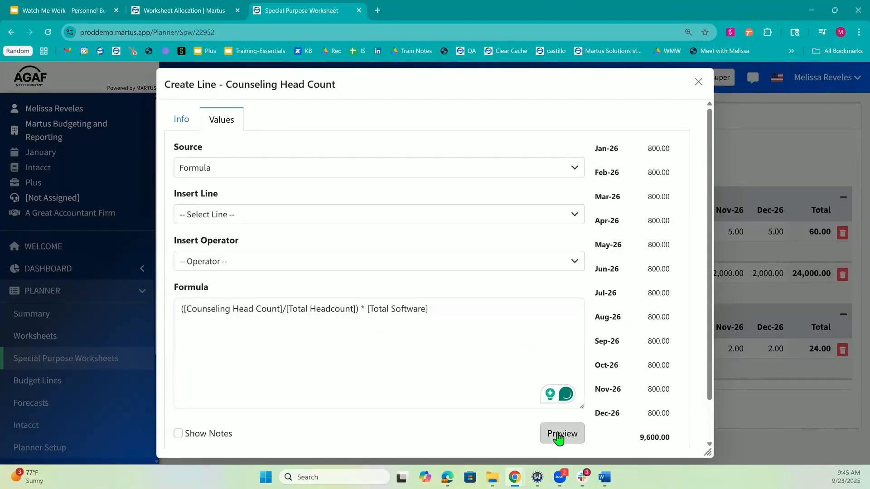
# Copy the full allocation formula text and save the Counseling Total line
pyautogui.click(452, 318)
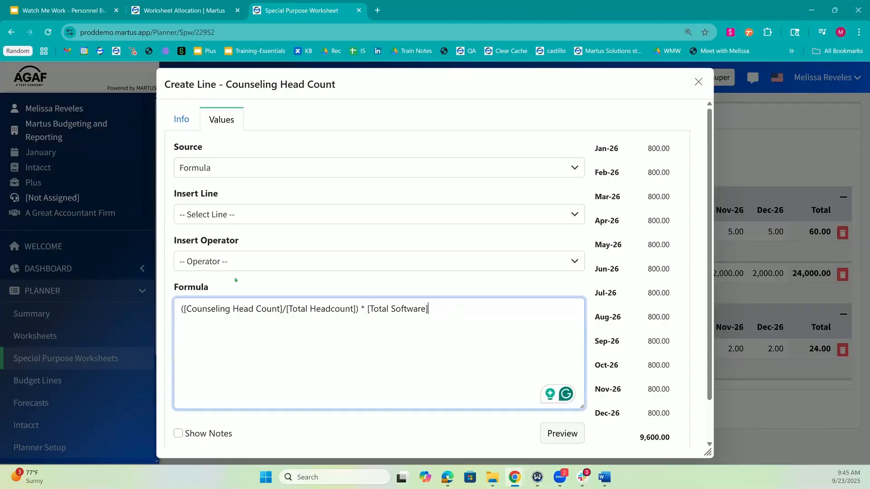
pyautogui.hotkey('ctrl', 'a')
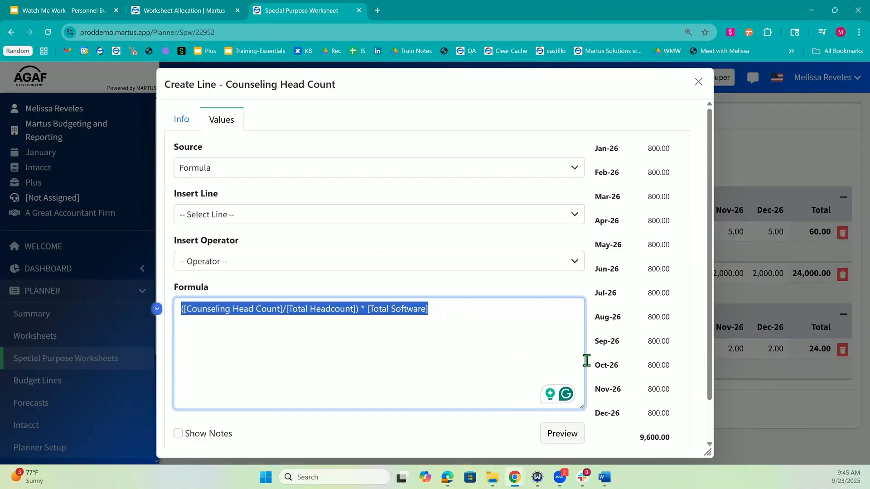
pyautogui.scroll(-1, 453, 399)
pyautogui.click(224, 426)
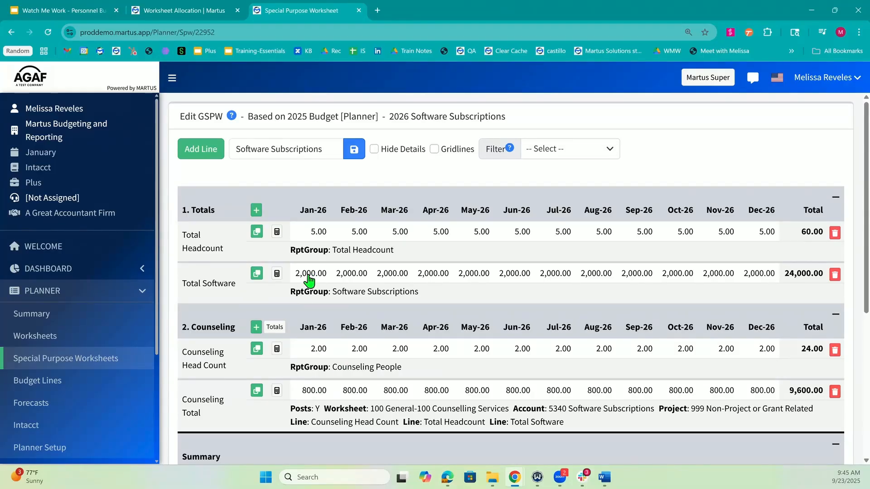
# Copy the Counseling Total line as a new line with the formula ([Counseling Head Count]/[Total Headcount]) * [Total Software] * -1 and preview its values
pyautogui.click(257, 391)
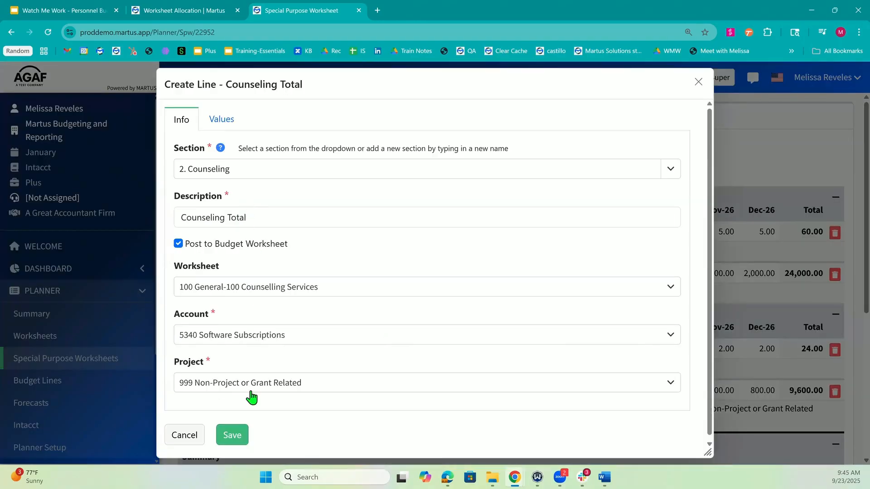
pyautogui.click(223, 123)
pyautogui.click(236, 168)
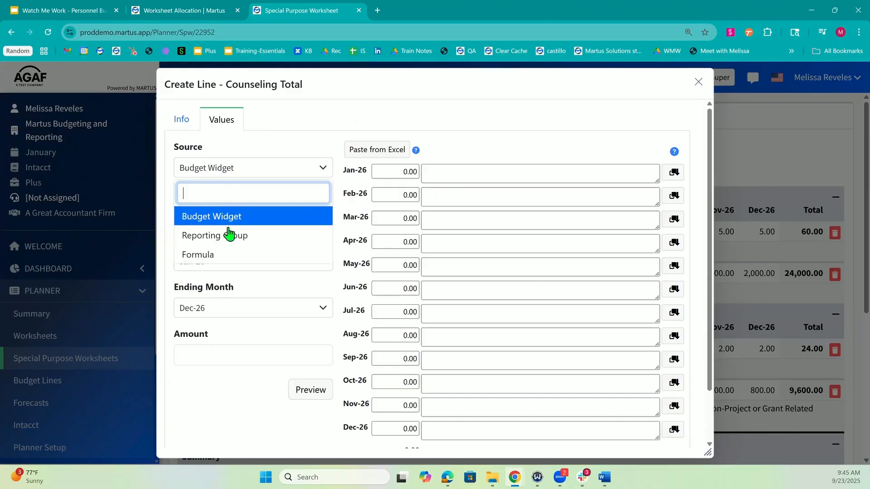
pyautogui.click(221, 260)
pyautogui.write('*')
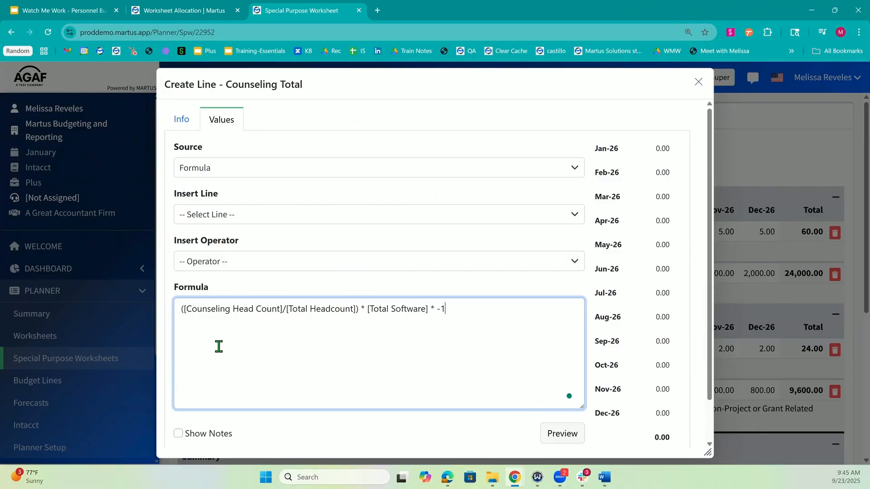
pyautogui.click(560, 433)
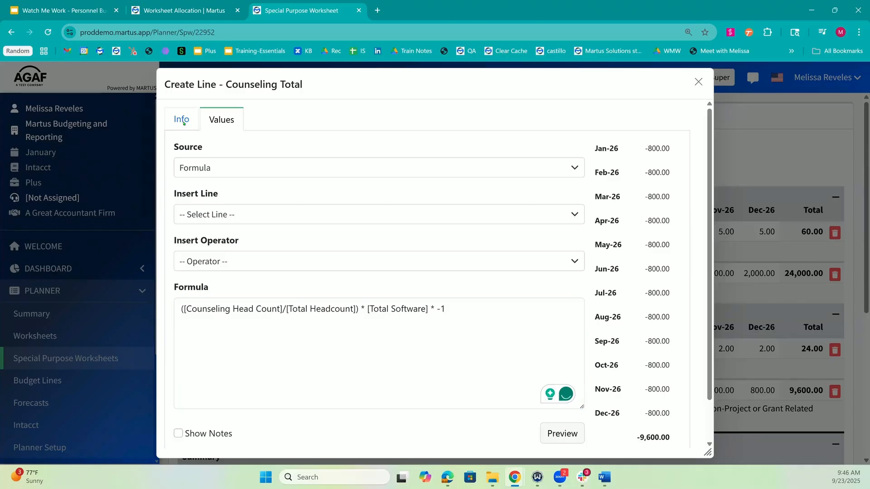
# Post the copied line to worksheet 100 General-210 IT with project 998 Shared
pyautogui.click(182, 123)
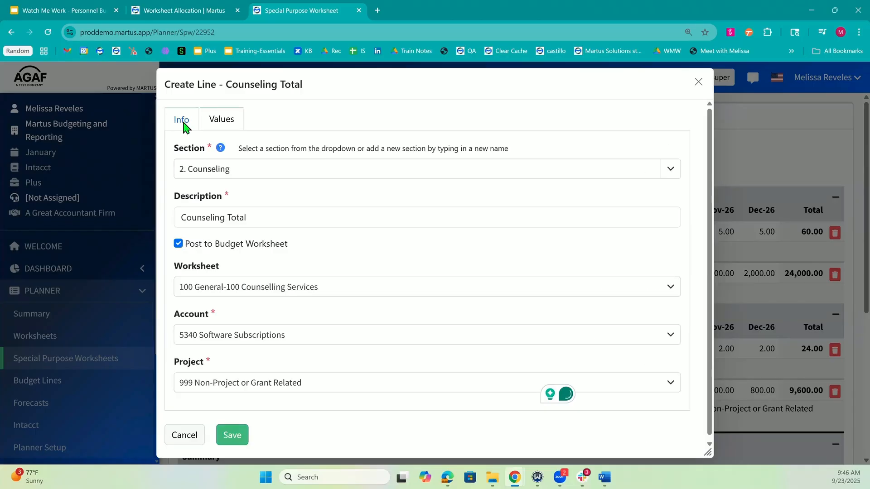
pyautogui.click(280, 286)
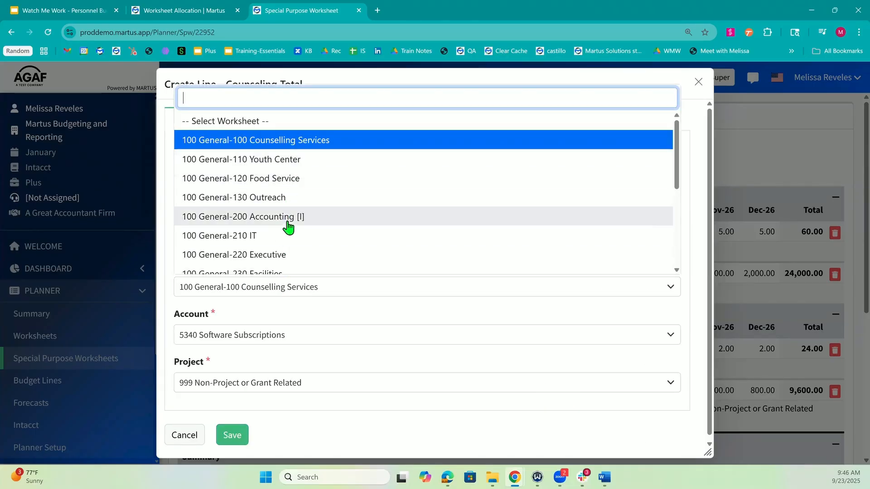
pyautogui.click(282, 233)
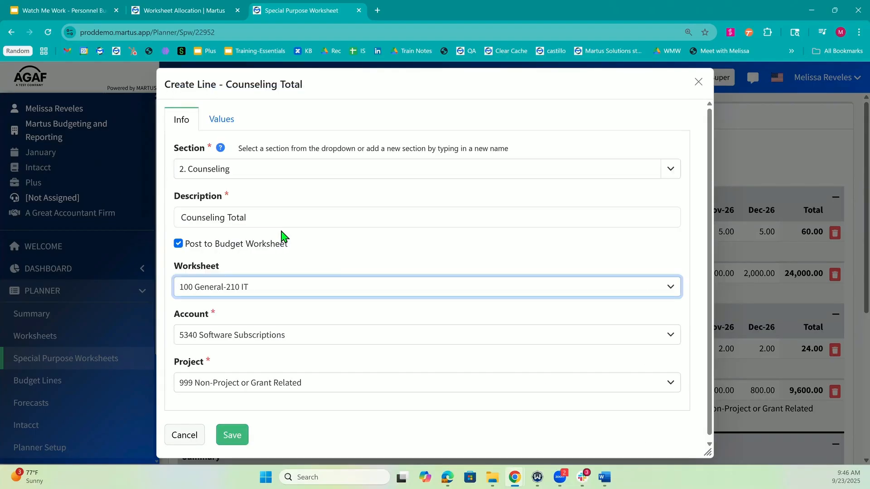
pyautogui.click(264, 392)
pyautogui.click(267, 346)
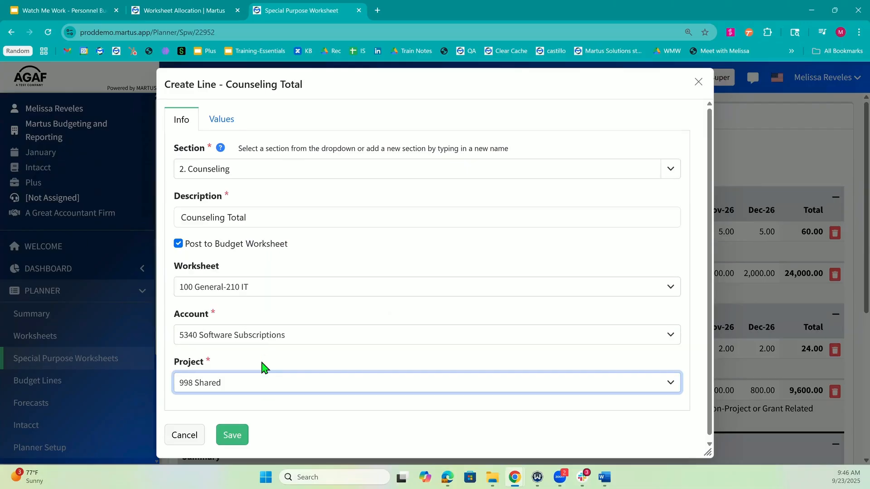
# Change the new line's description to "Counseling Total back to IT" and save the line
pyautogui.click(256, 411)
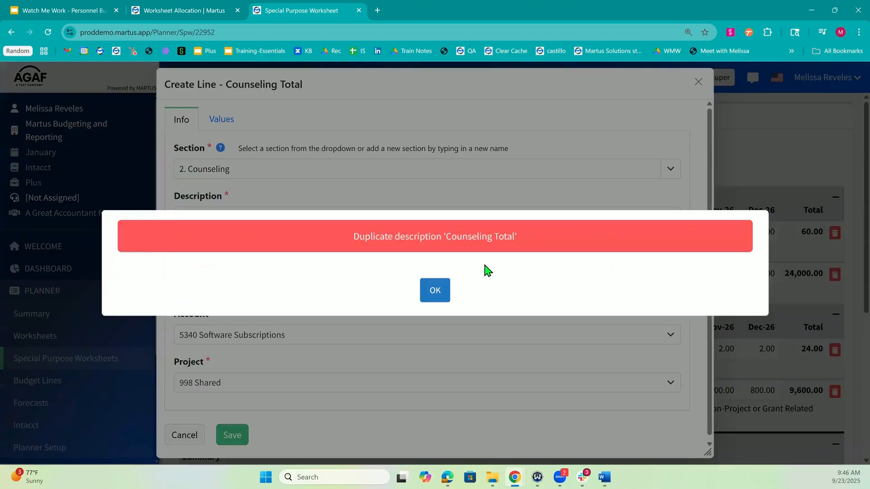
pyautogui.click(434, 288)
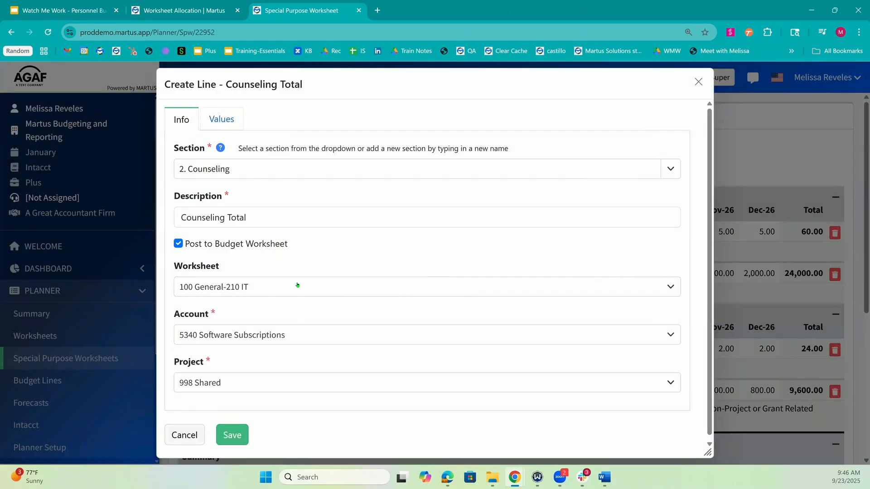
pyautogui.write('back to IT')
pyautogui.press('Return')
# Review the Counseling section lines and compare the Counselling Services and IT postings in the Summary with the expense totals
pyautogui.scroll(-5, 449, 343)
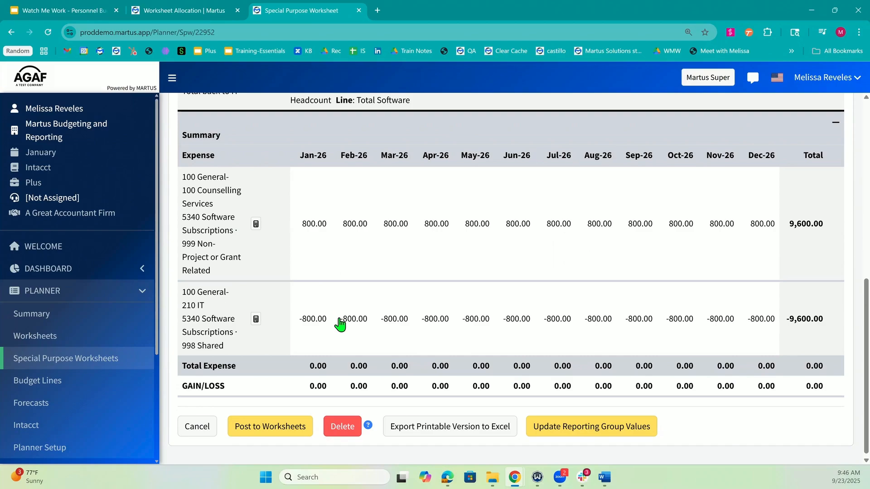
pyautogui.scroll(10, 403, 216)
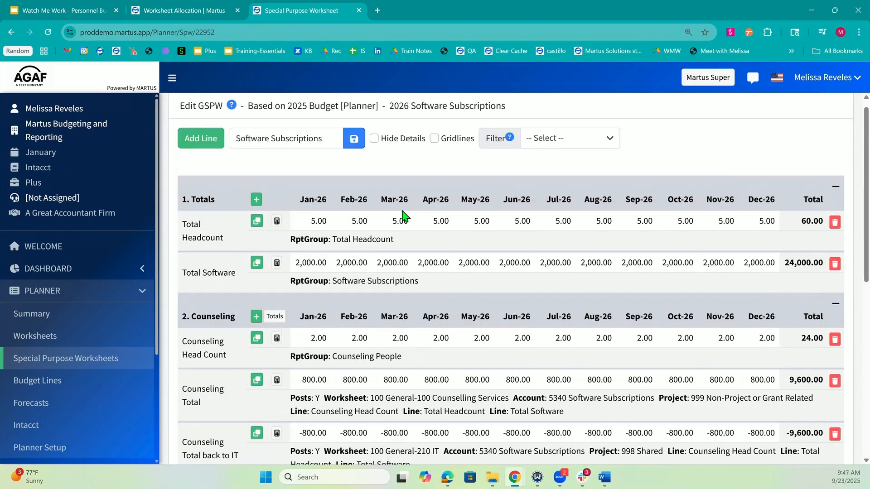
pyautogui.scroll(-7, 549, 316)
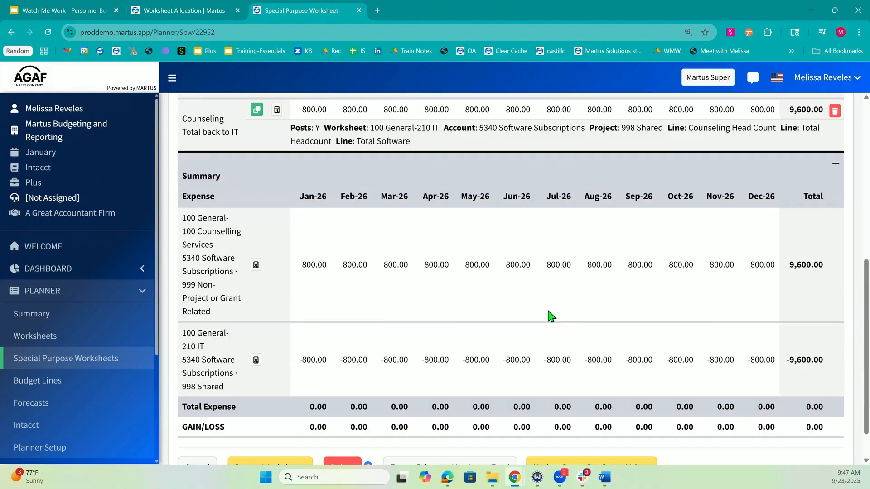
pyautogui.scroll(-2, 549, 316)
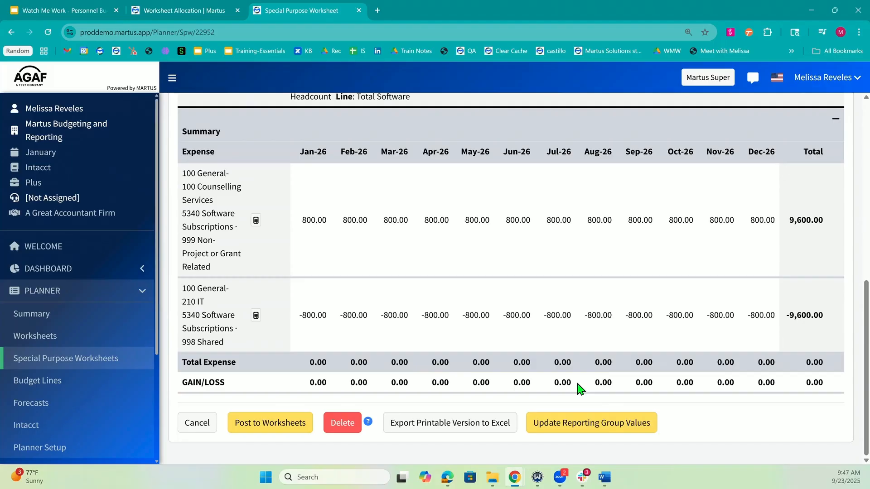
pyautogui.scroll(8, 433, 254)
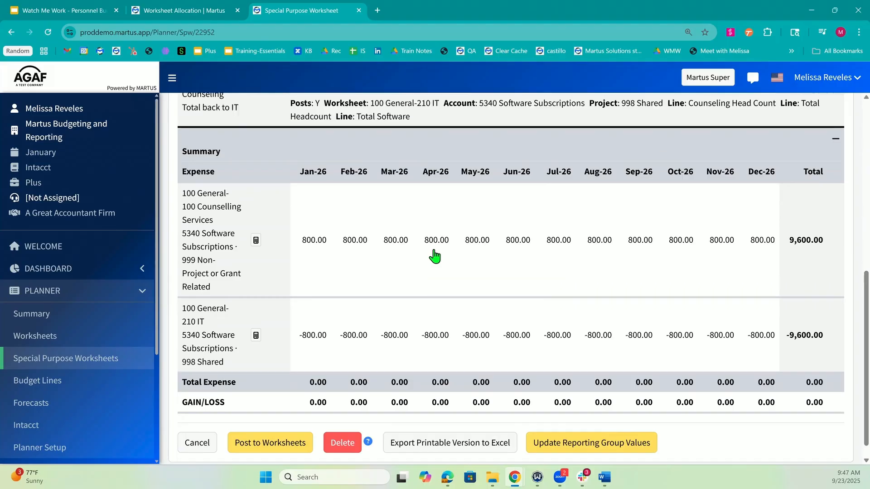
pyautogui.scroll(1, 384, 384)
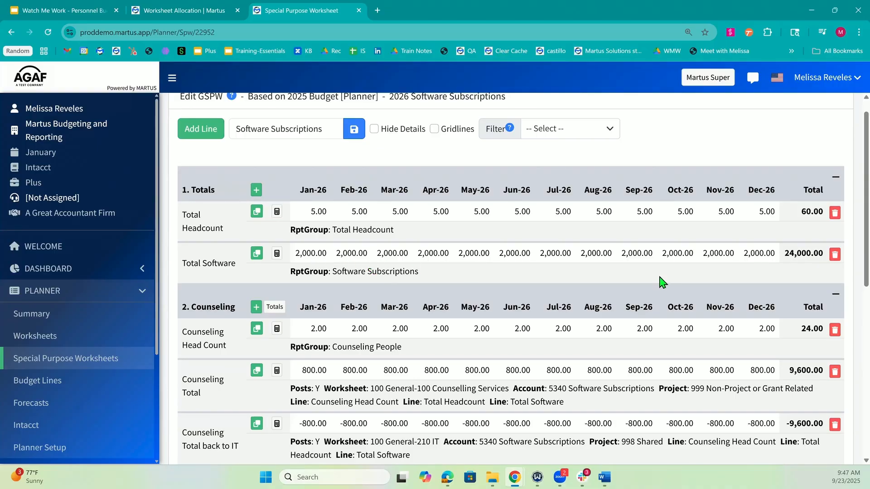
pyautogui.scroll(-8, 657, 317)
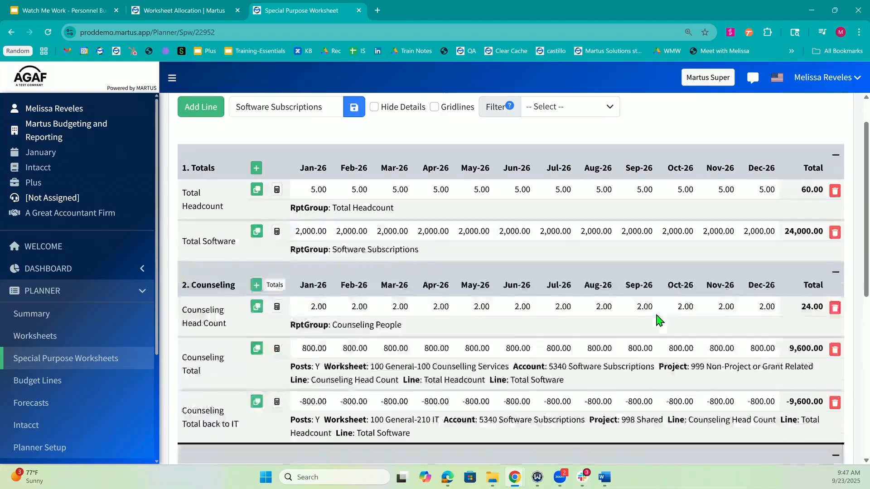
# Check the Totals and Counseling lines against the Summary section of the Software Subscriptions worksheet
pyautogui.scroll(8, 657, 316)
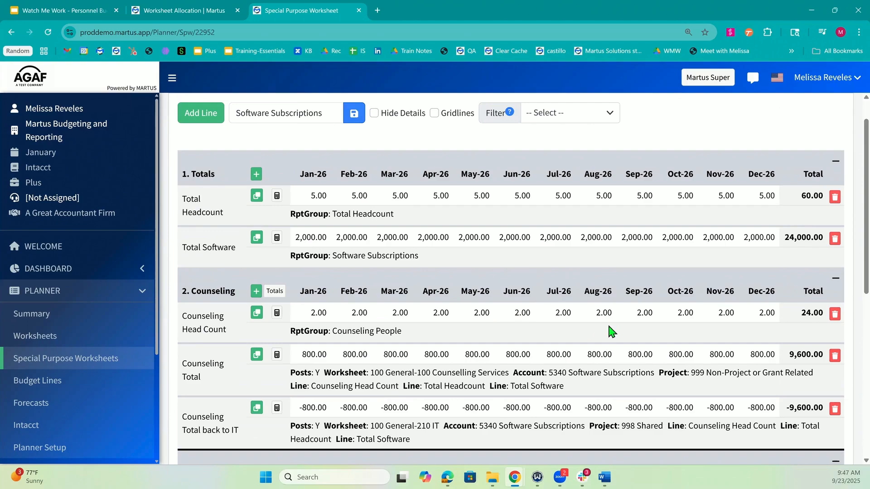
pyautogui.scroll(-3, 472, 336)
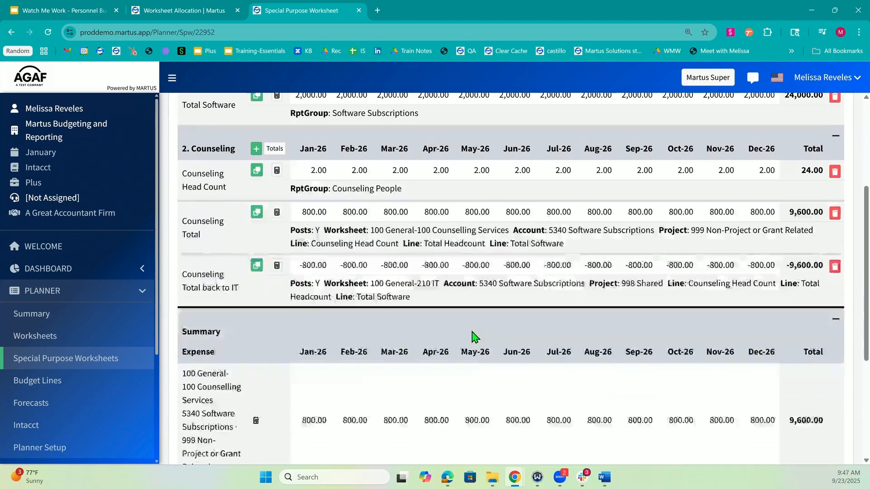
pyautogui.scroll(-5, 472, 336)
pyautogui.scroll(8, 472, 336)
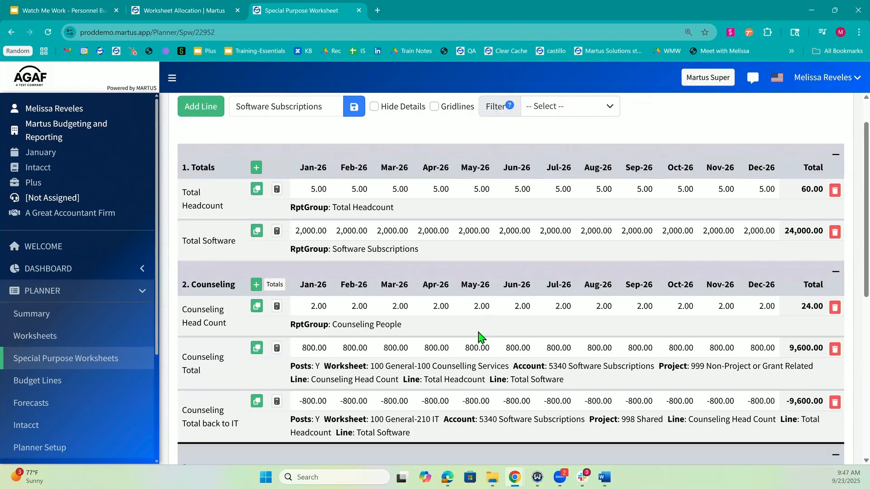
# Open the 100 General-210 IT worksheet from the worksheet list and look through its budget expense lines
pyautogui.click(66, 345)
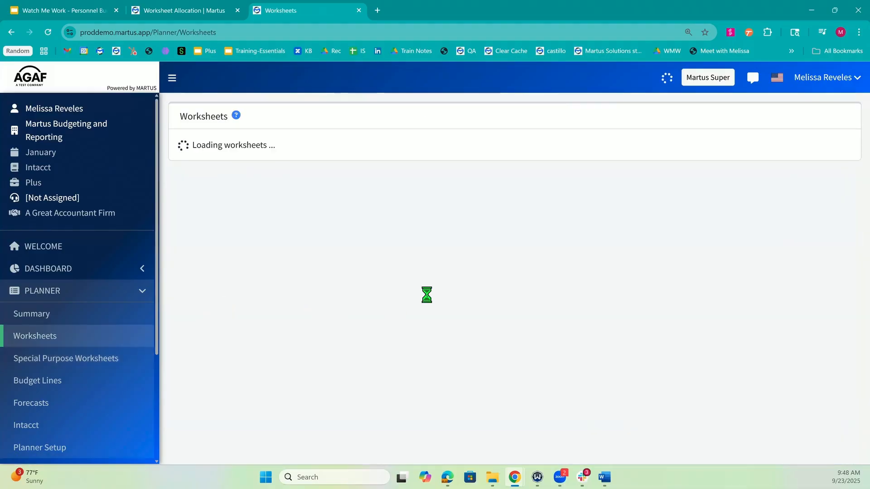
pyautogui.scroll(-3, 308, 347)
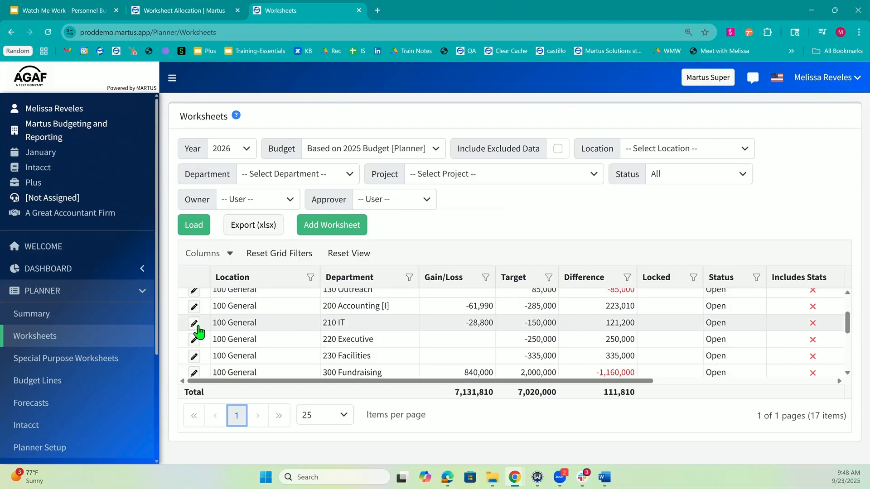
pyautogui.click(195, 324)
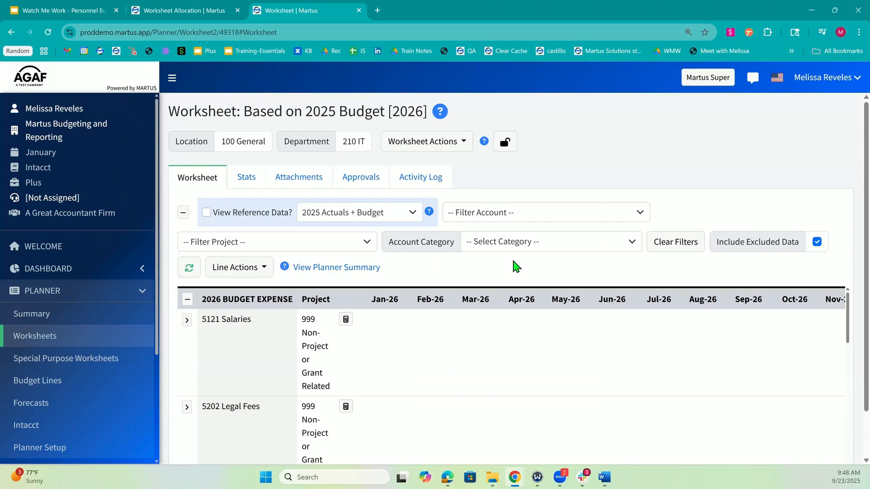
pyautogui.scroll(-5, 484, 334)
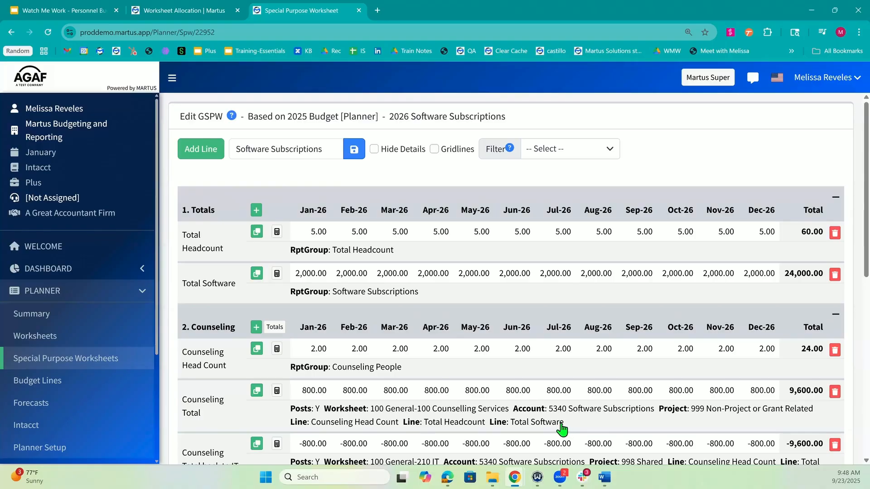
# Update the reporting group values in the Software Subscriptions special purpose worksheet and confirm the update
pyautogui.scroll(-10, 562, 428)
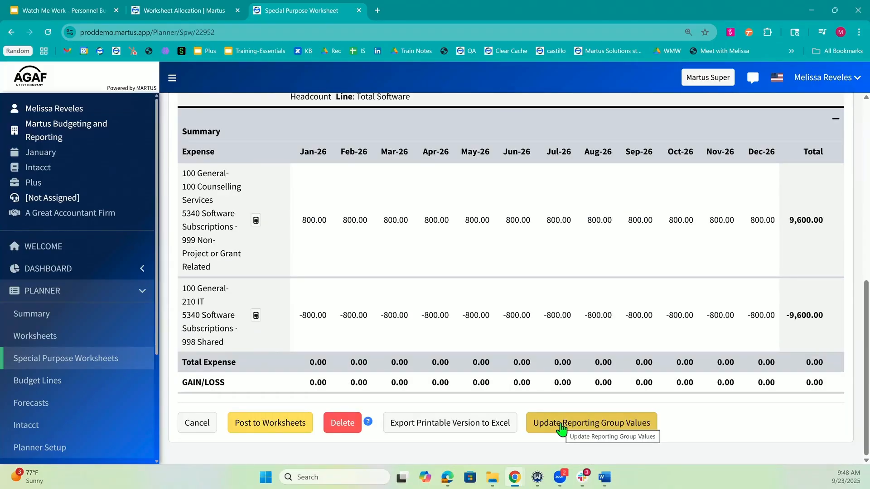
pyautogui.click(562, 426)
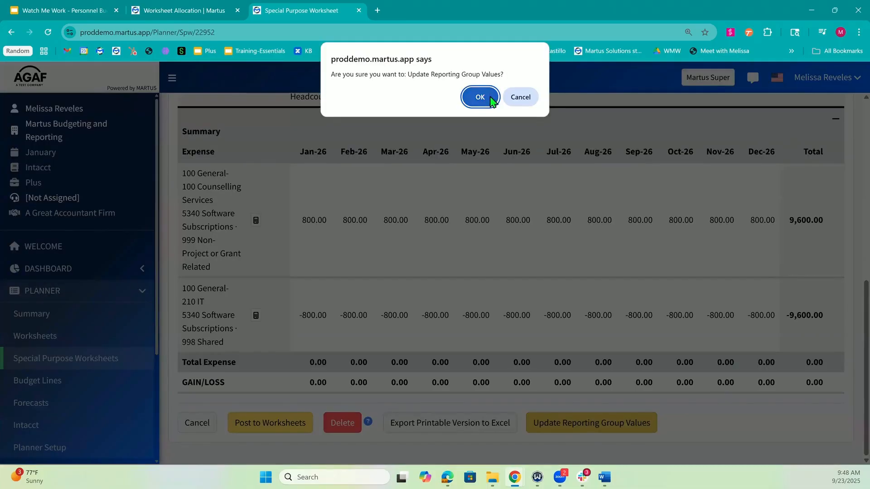
pyautogui.click(486, 95)
# Review the refreshed Total Software and Counseling lines and compare them with the Counselling Services and IT amounts in the Summary
pyautogui.scroll(3, 467, 260)
pyautogui.scroll(5, 466, 259)
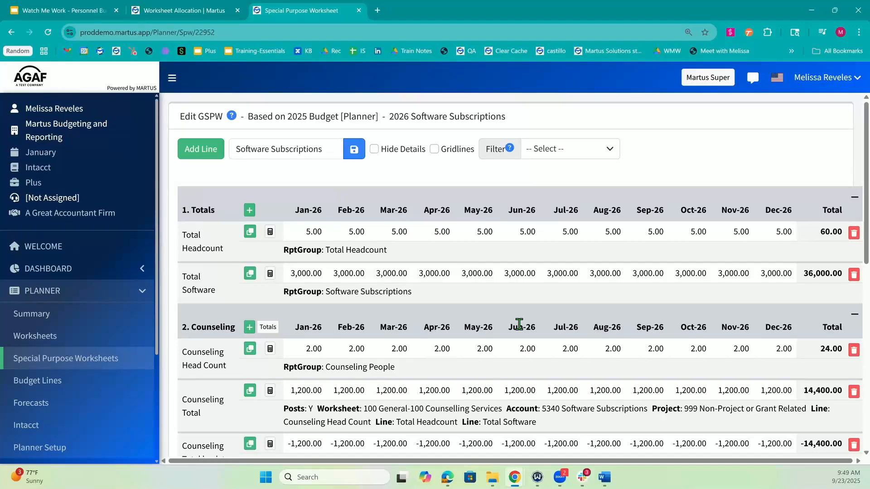
pyautogui.scroll(-9, 511, 378)
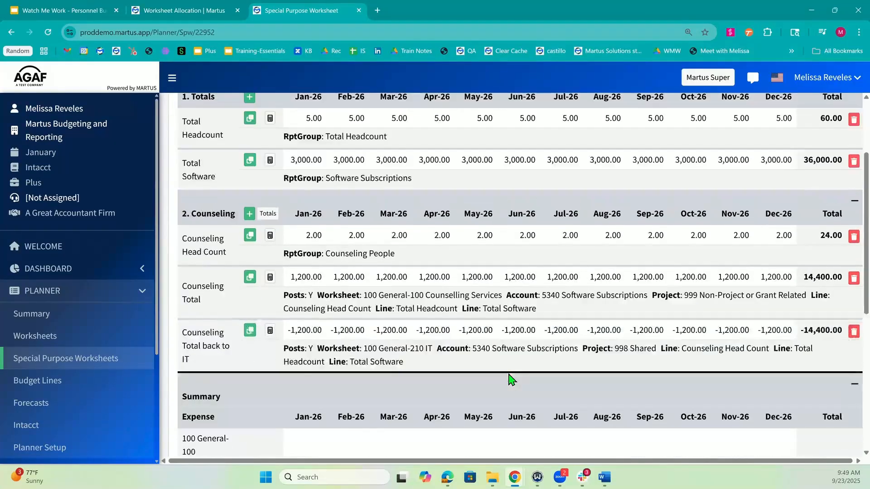
pyautogui.scroll(10, 511, 378)
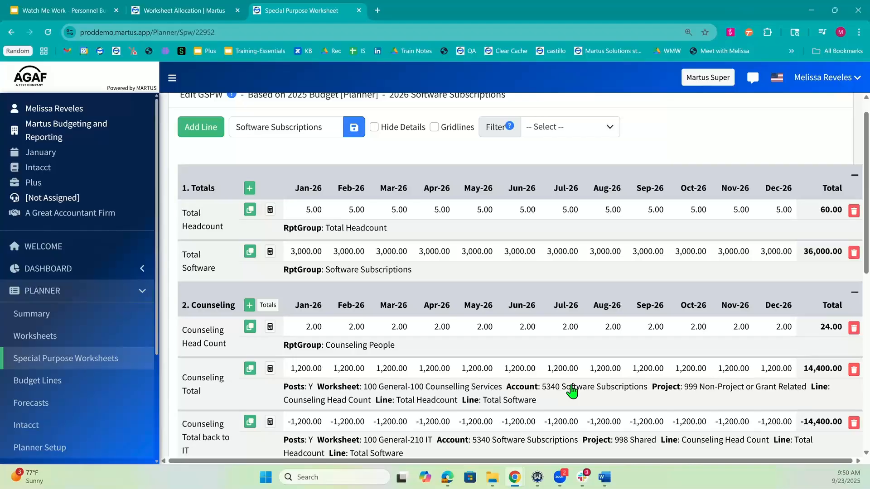
pyautogui.scroll(-9, 572, 393)
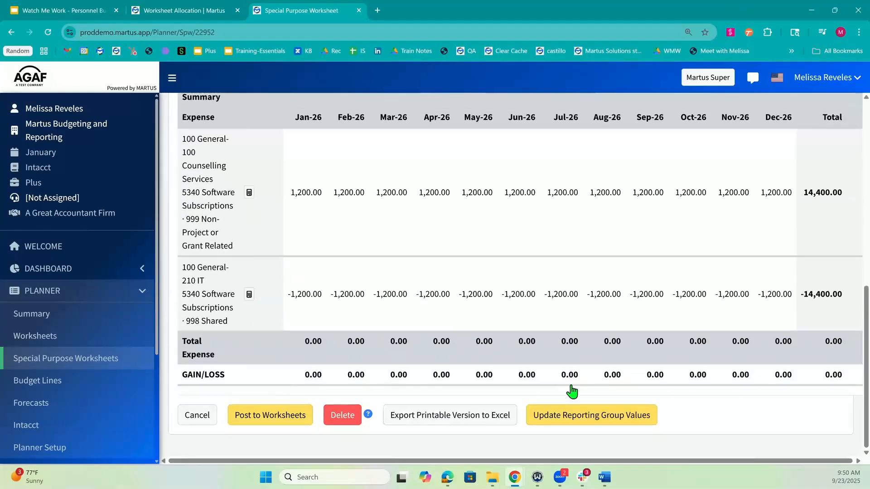
pyautogui.scroll(6, 572, 392)
pyautogui.scroll(3, 571, 387)
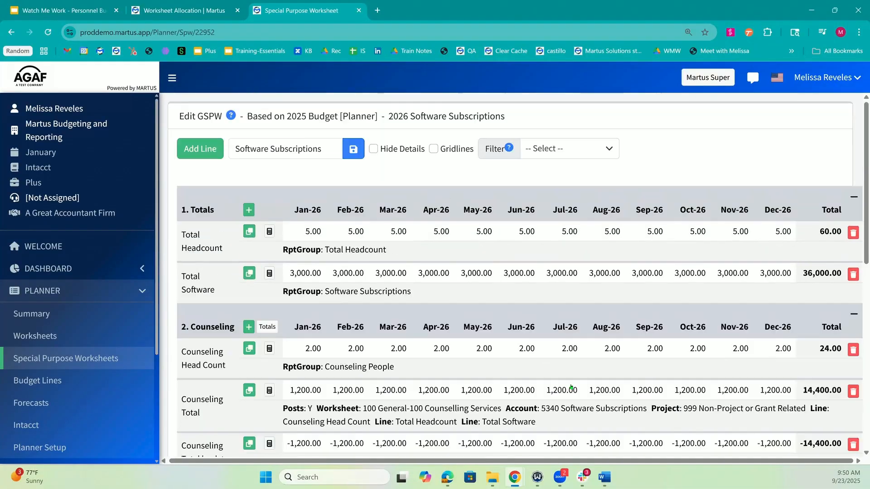
pyautogui.scroll(-9, 571, 387)
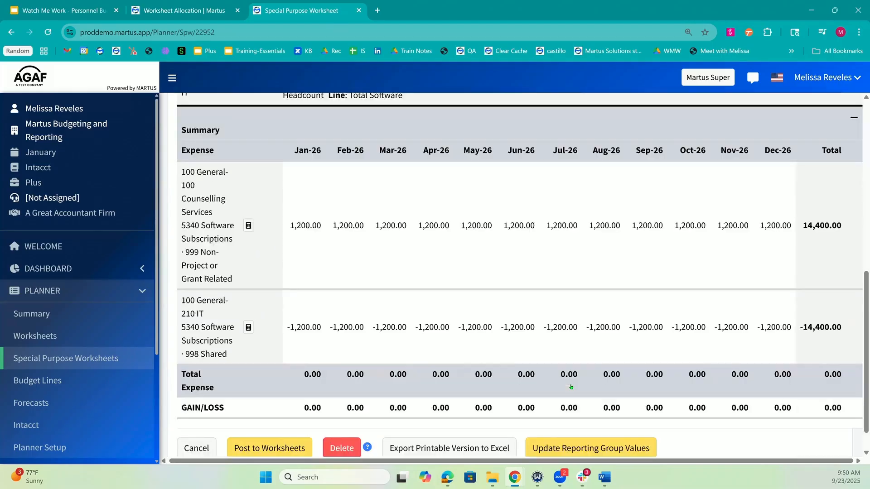
pyautogui.scroll(-1, 571, 387)
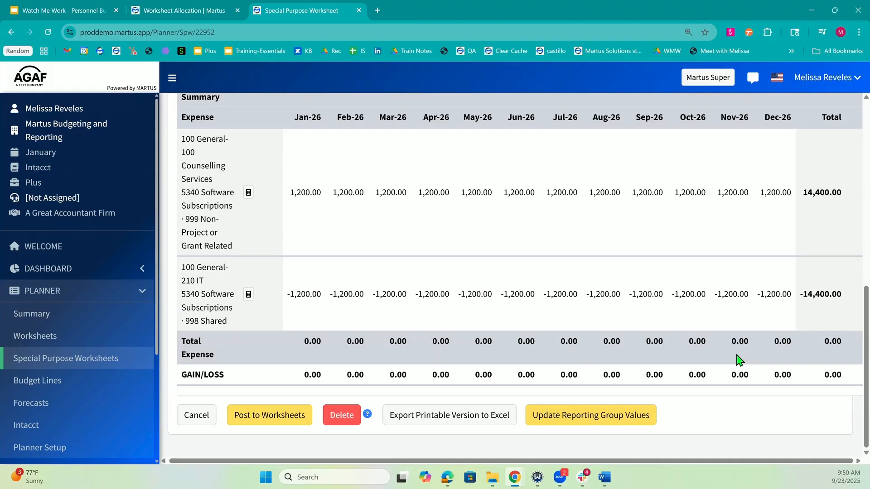
# Post the Software Subscriptions allocation to the worksheets and confirm the posting
pyautogui.click(290, 420)
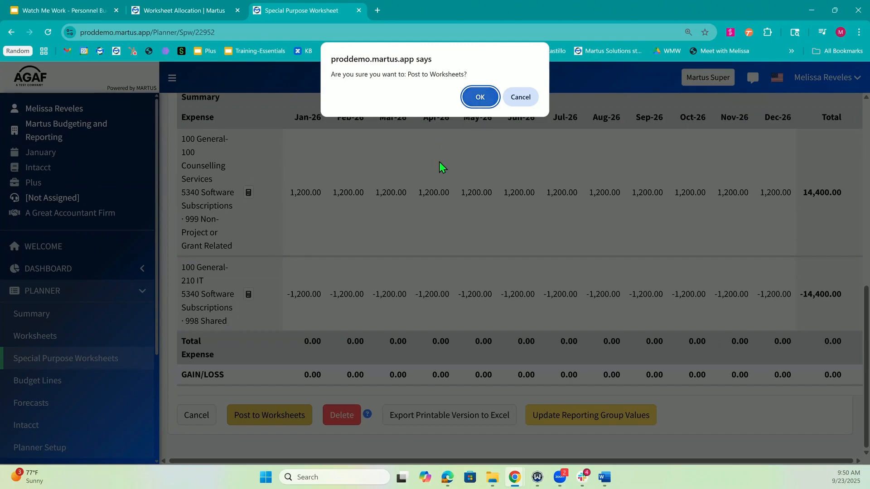
pyautogui.press('Return')
pyautogui.click(435, 291)
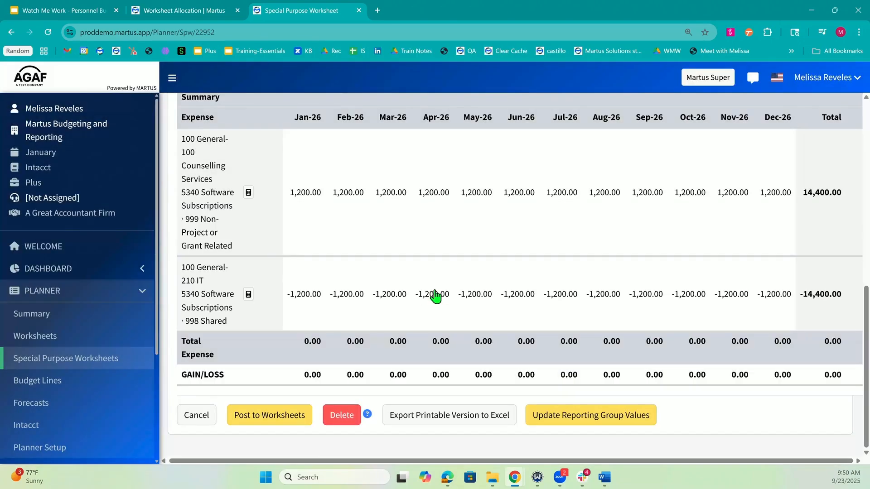
# Look through the worksheet list and open the 100 General-100 Counselling Services worksheet
pyautogui.click(68, 336)
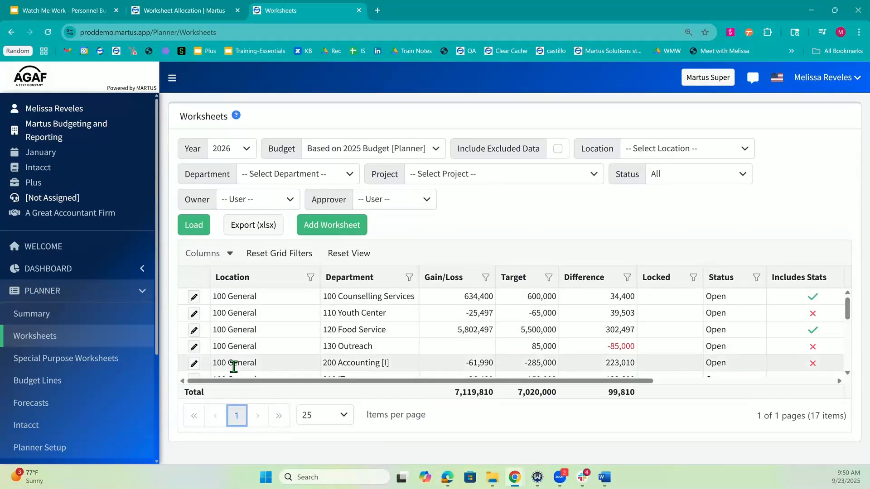
pyautogui.scroll(-5, 234, 367)
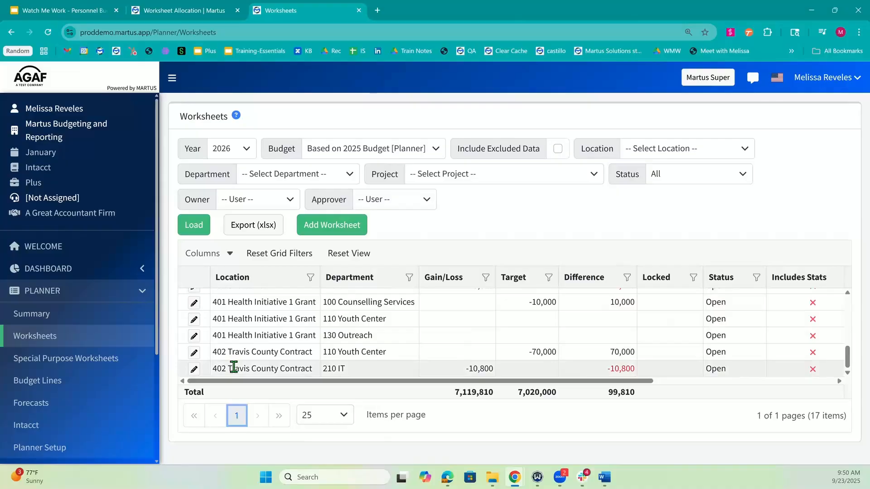
pyautogui.scroll(2, 234, 367)
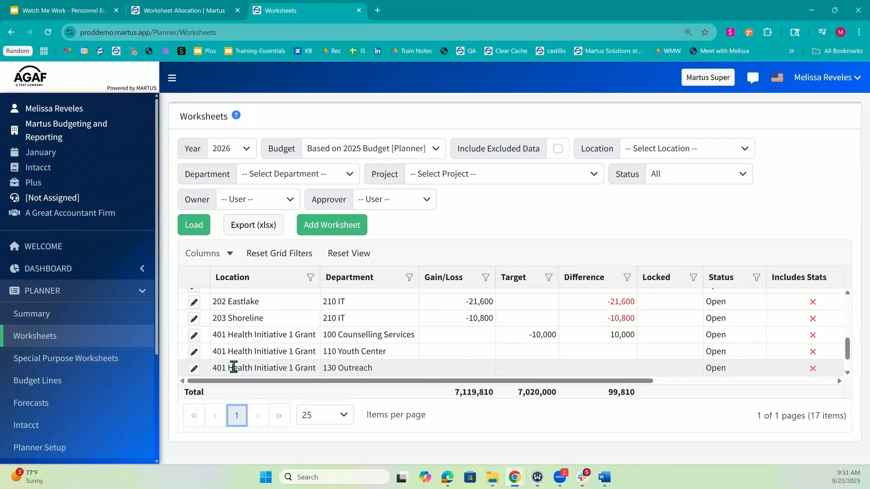
pyautogui.scroll(3, 286, 335)
pyautogui.scroll(5, 249, 336)
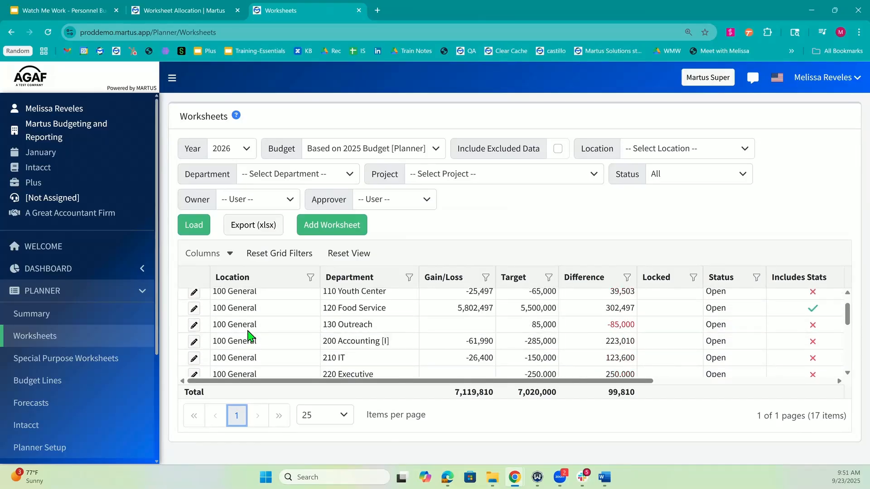
pyautogui.scroll(2, 248, 333)
pyautogui.click(194, 295)
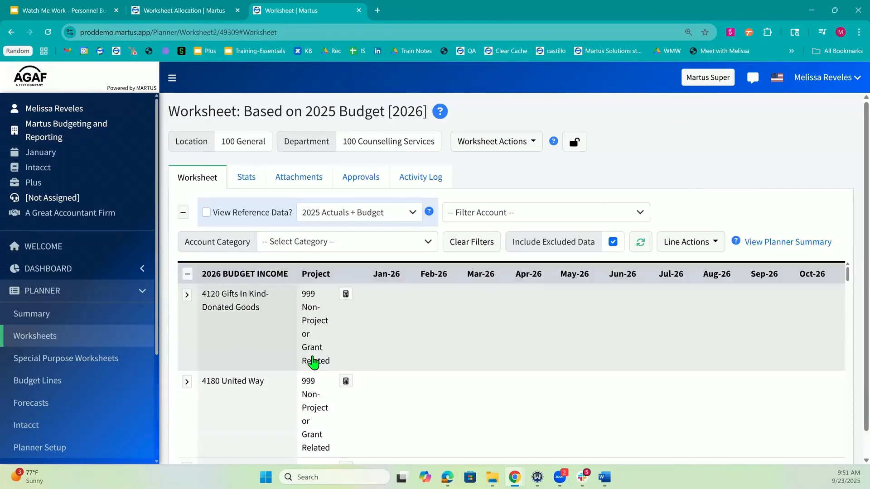
# Find the 5340 Software Subscriptions expense line in the Counselling Services worksheet and examine its posted monthly amounts and source link
pyautogui.scroll(-6, 312, 362)
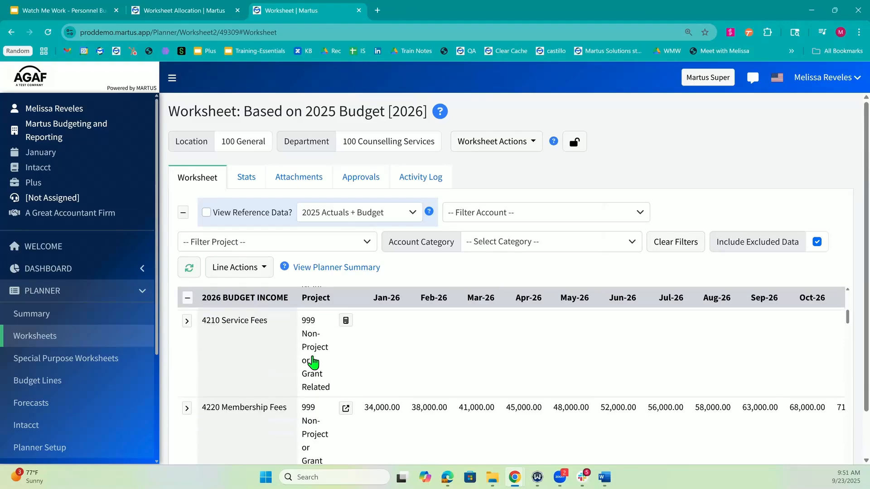
pyautogui.scroll(-6, 313, 363)
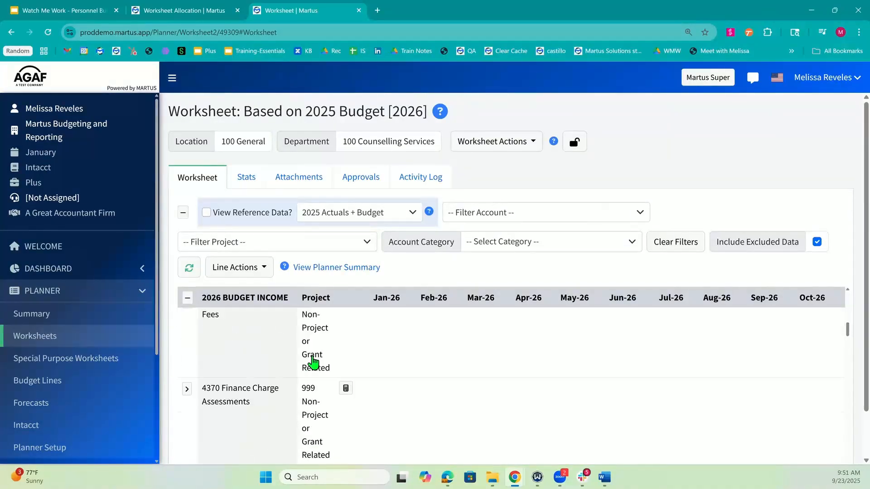
pyautogui.scroll(-4, 313, 363)
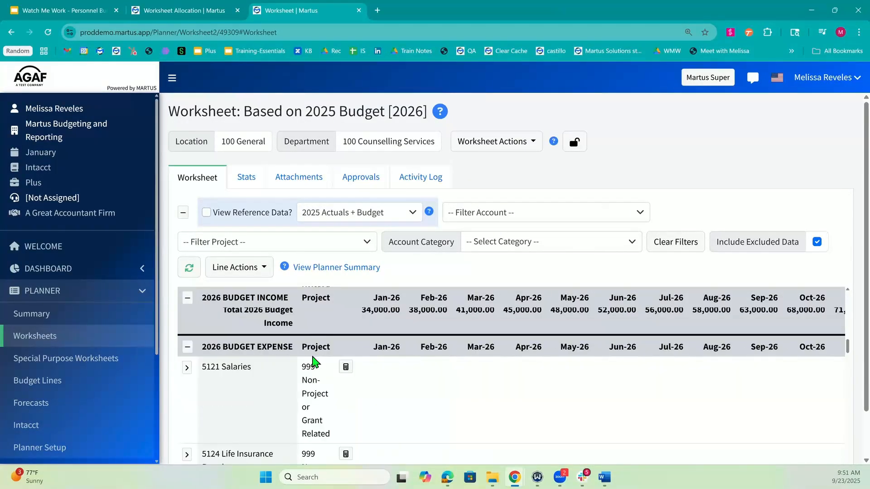
pyautogui.scroll(-8, 313, 363)
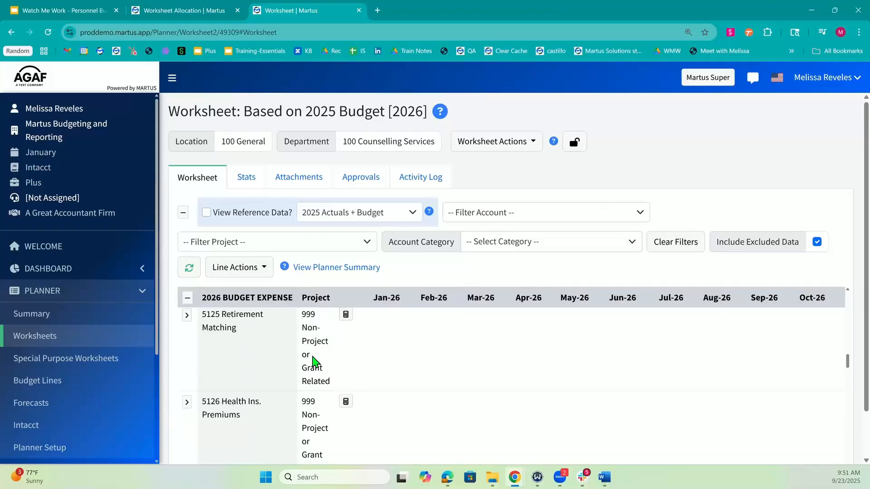
pyautogui.scroll(-6, 315, 363)
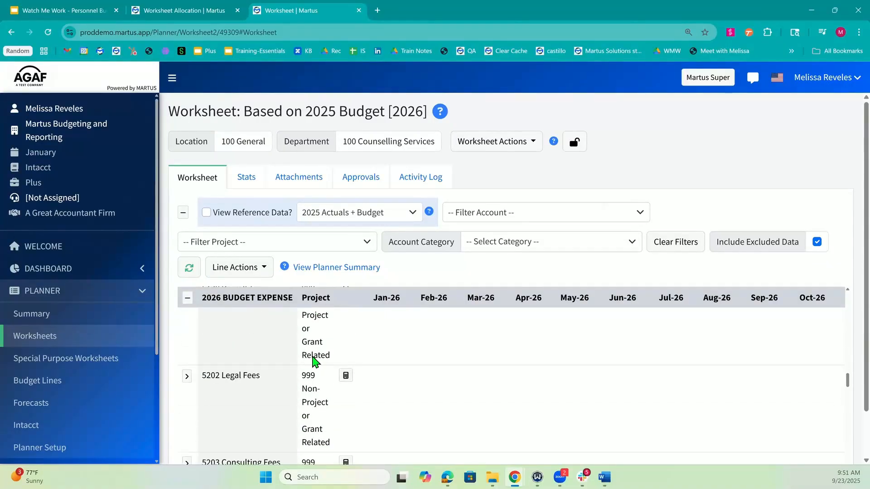
pyautogui.scroll(-8, 313, 362)
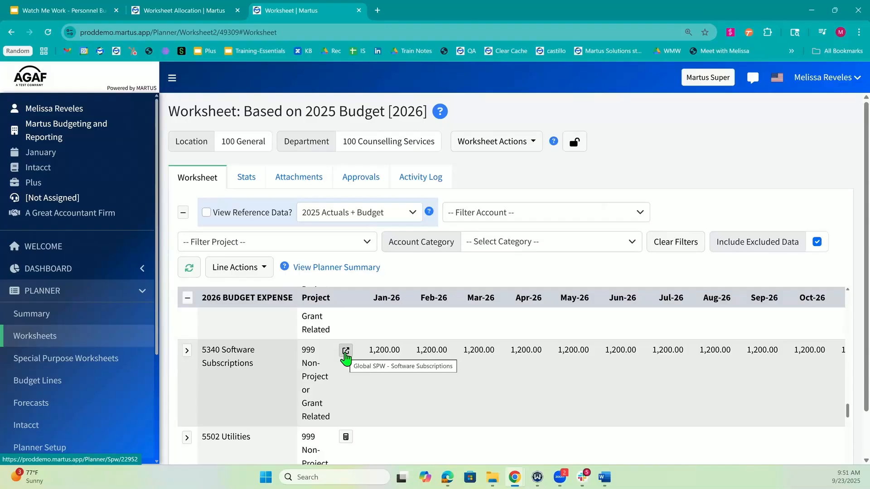
pyautogui.tripleClick(387, 141)
pyautogui.click(387, 141)
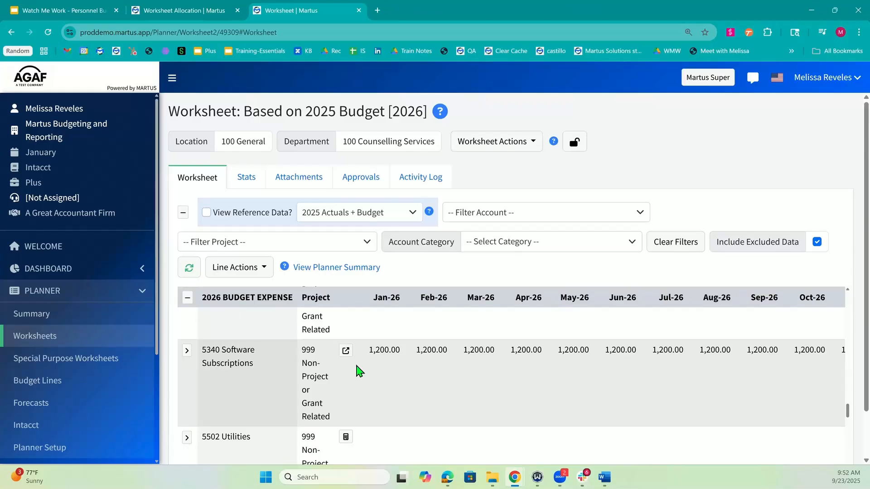
pyautogui.click(393, 354)
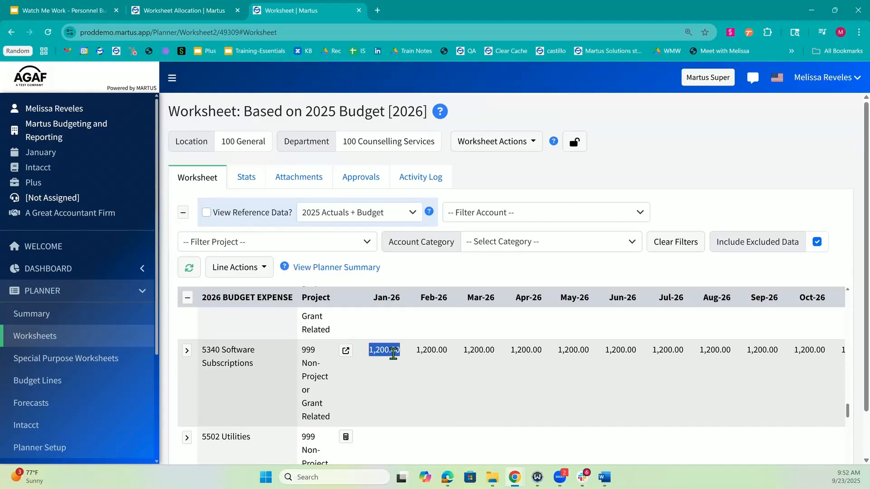
pyautogui.click(431, 351)
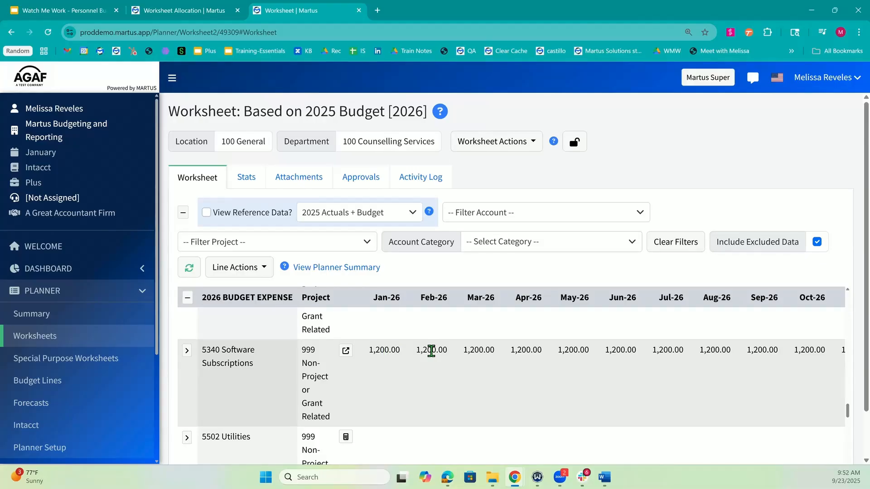